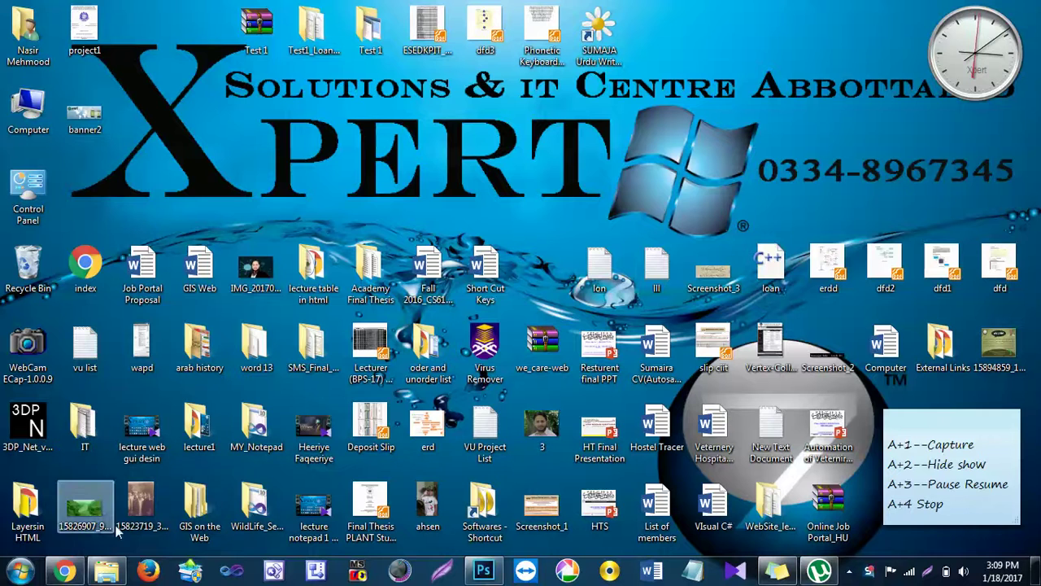
- Open the images folder inside the Editing folder in the file explorer and preview the banner image
left_click(107, 570)
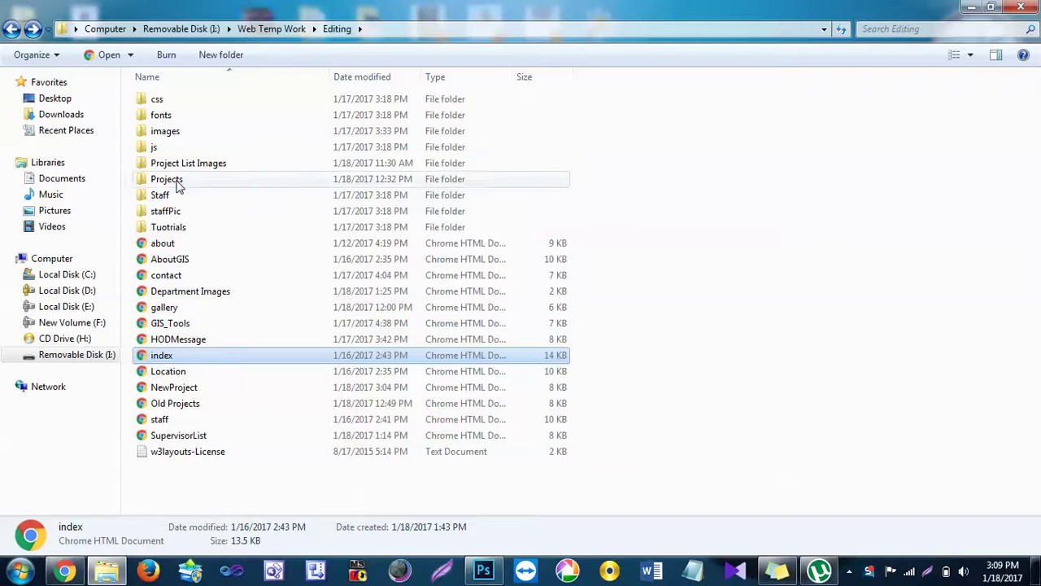
double_click(172, 132)
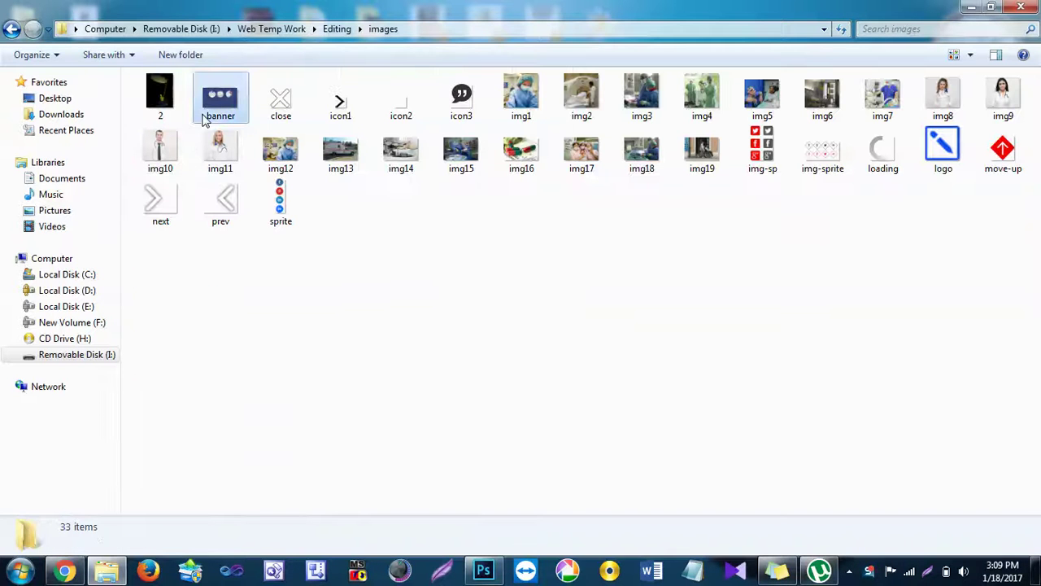
left_click(205, 119)
double_click(205, 119)
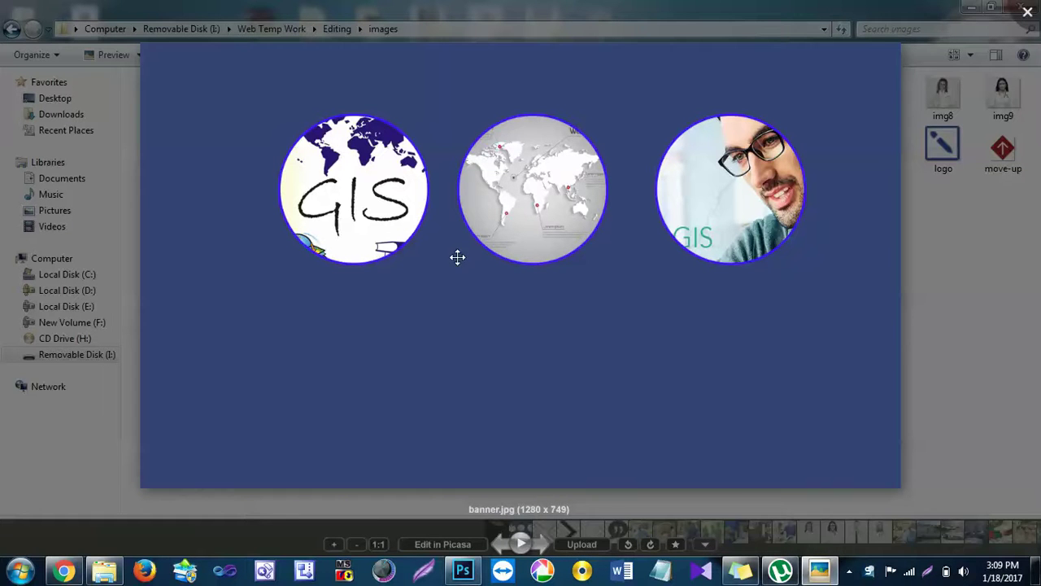
left_click(1027, 12)
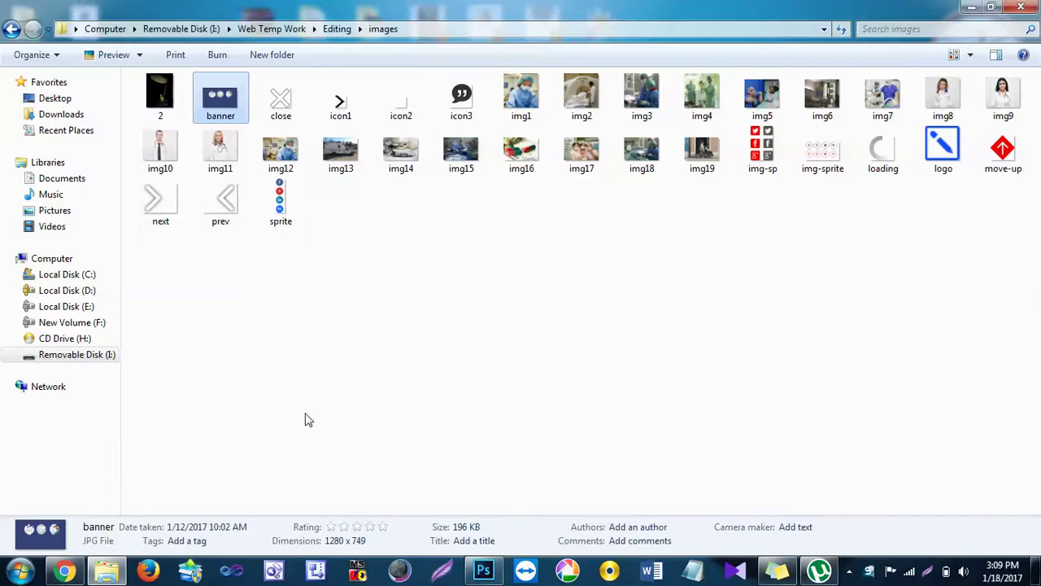
- Open the banner image from the images folder in Photoshop and undock it into a floating document window
left_click_drag(220, 99, 448, 371)
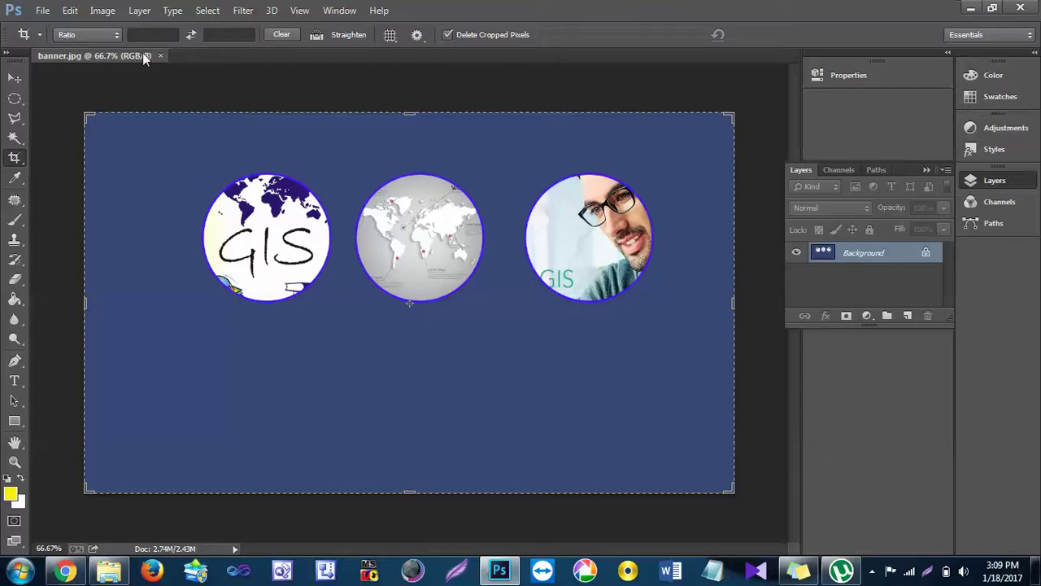
left_click_drag(142, 53, 157, 74)
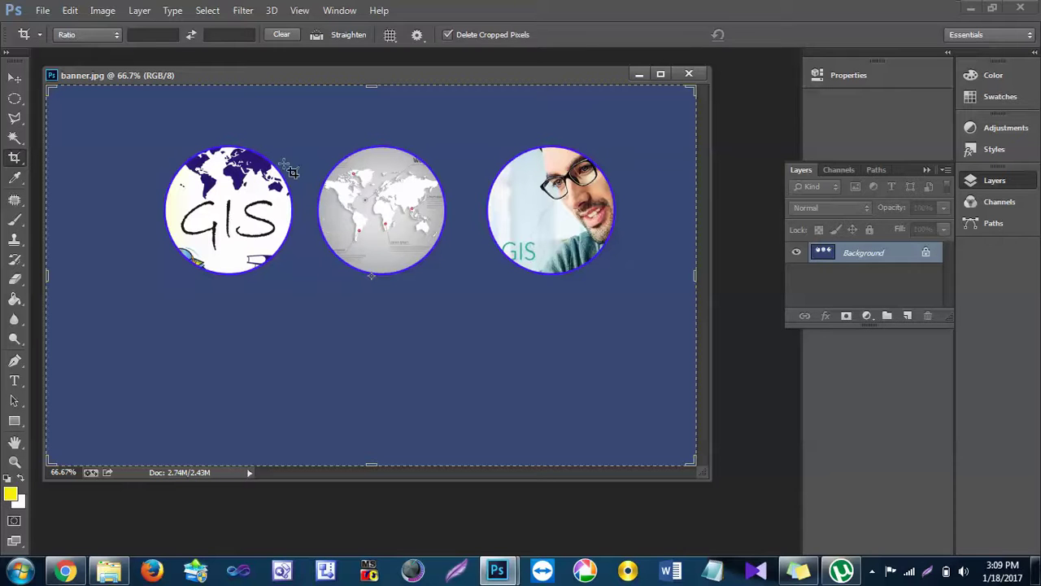
- Make a wide rectangular selection of the plain blue area below the three circles and copy it to a new layer
left_click(15, 98)
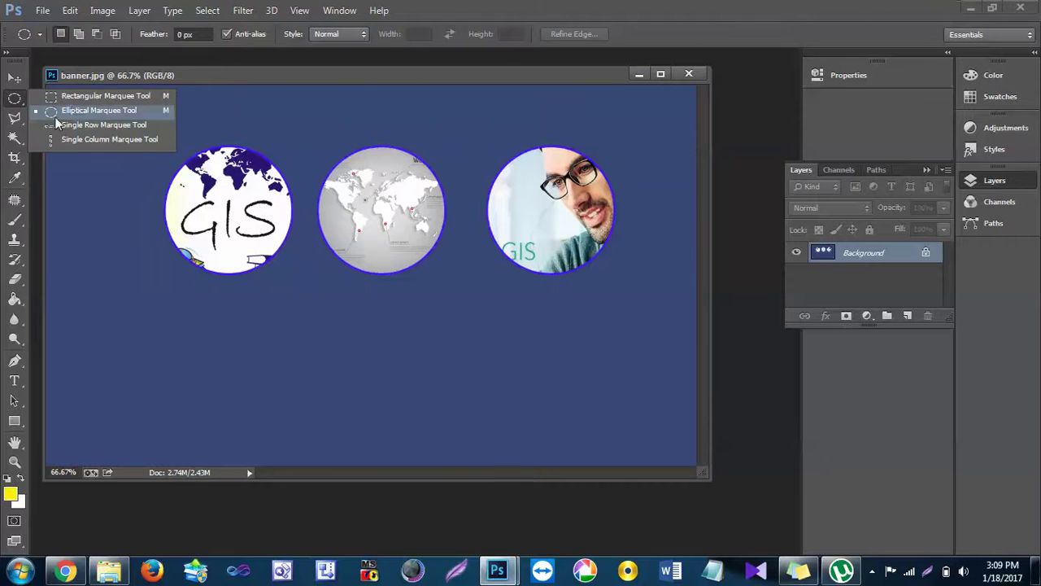
left_click(74, 100)
mouse_move(109, 307)
left_mouse_down()
mouse_move(500, 400)
mouse_move(655, 410)
left_mouse_up()
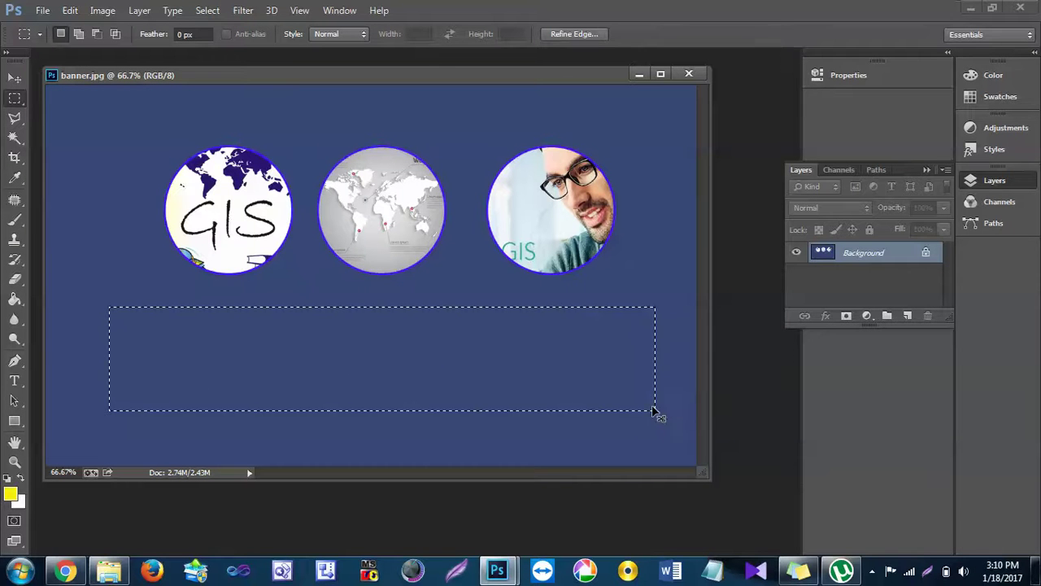
key("ctrl+j")
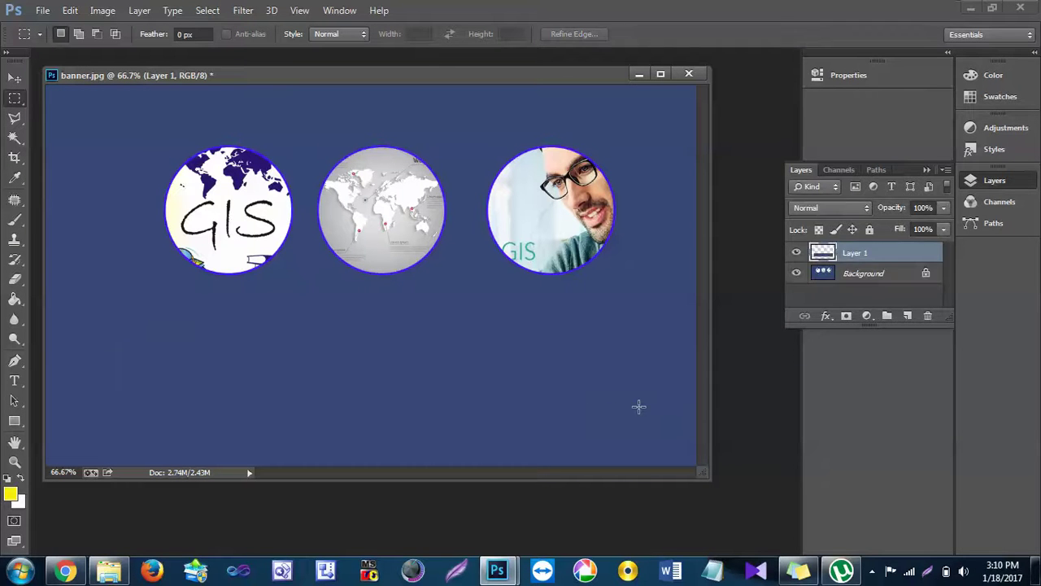
- Stretch the copied blue strip with Free Transform so it covers the three circles and the whole canvas
key("ctrl+t")
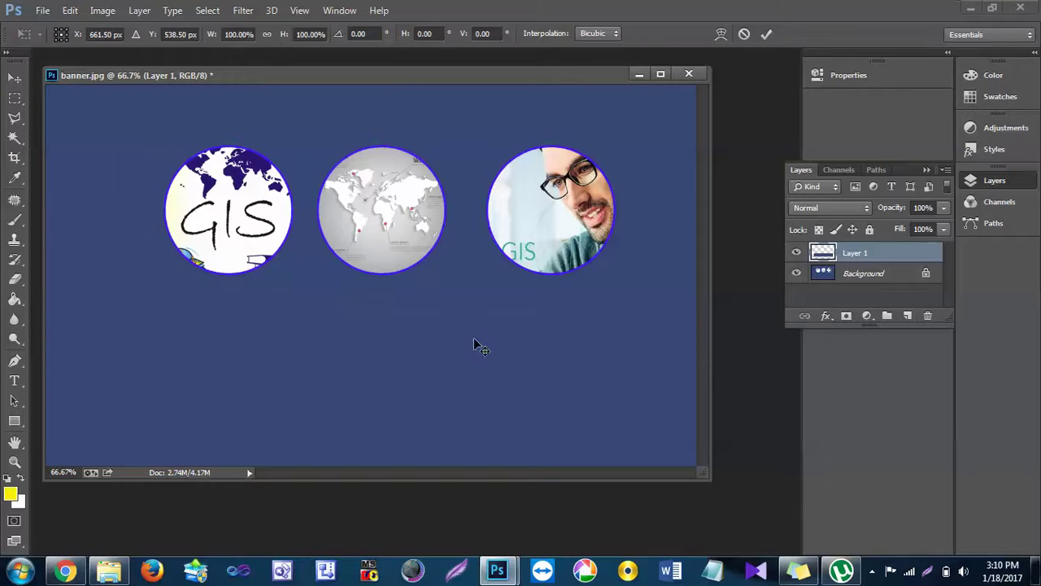
left_click_drag(382, 308, 379, 129)
key("Return")
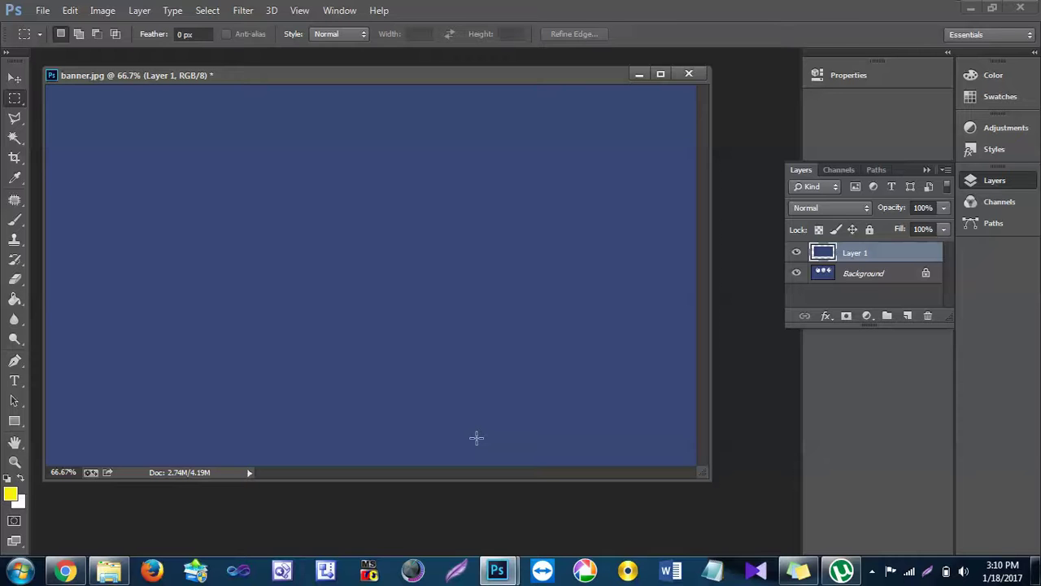
- Merge Layer 1 with the Background layer into a plain blue background
left_click(873, 274)
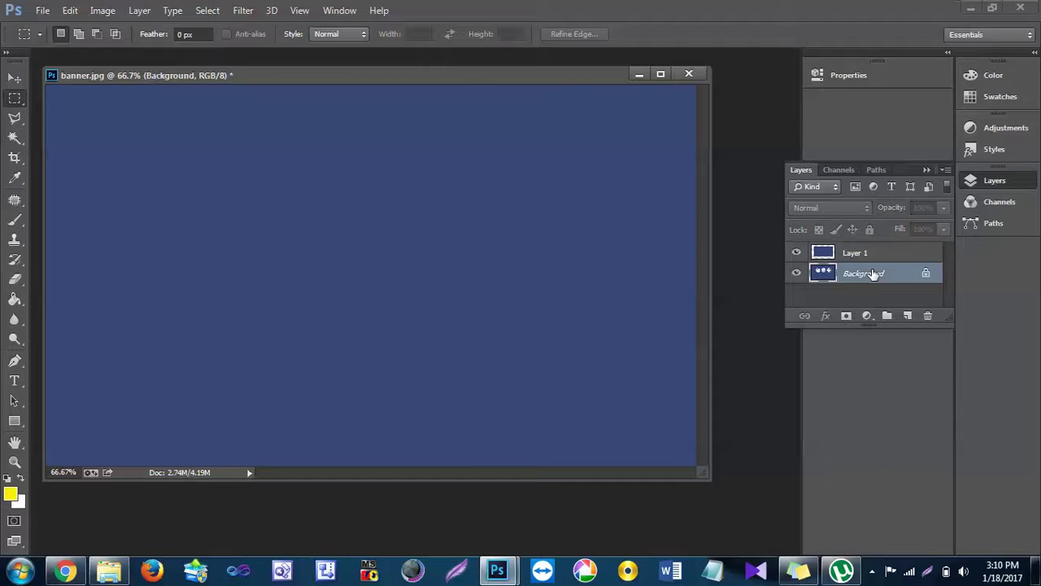
left_click(880, 261, "shift")
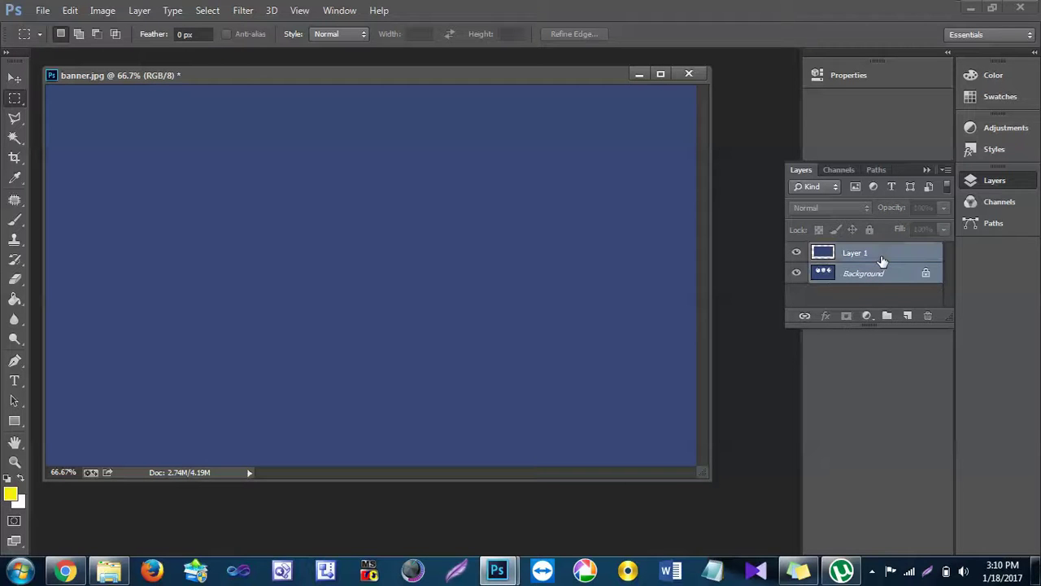
left_click(139, 10)
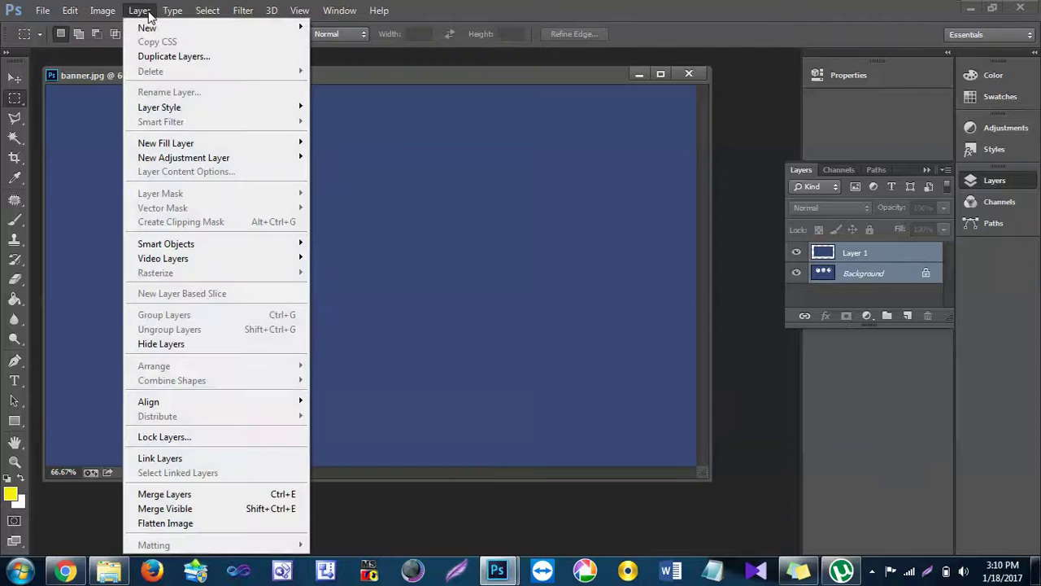
left_click(184, 495)
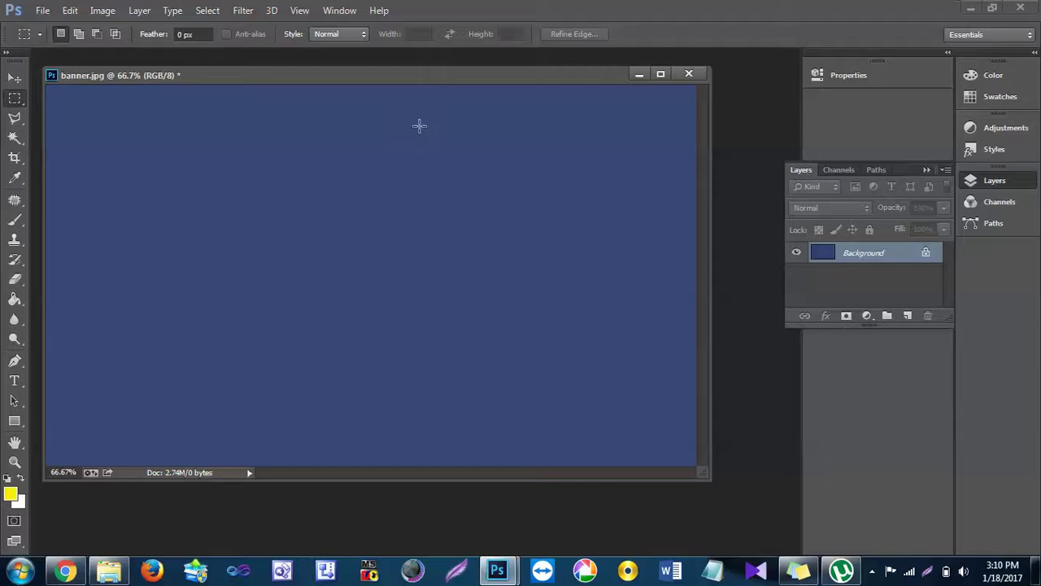
left_click_drag(426, 82, 456, 87)
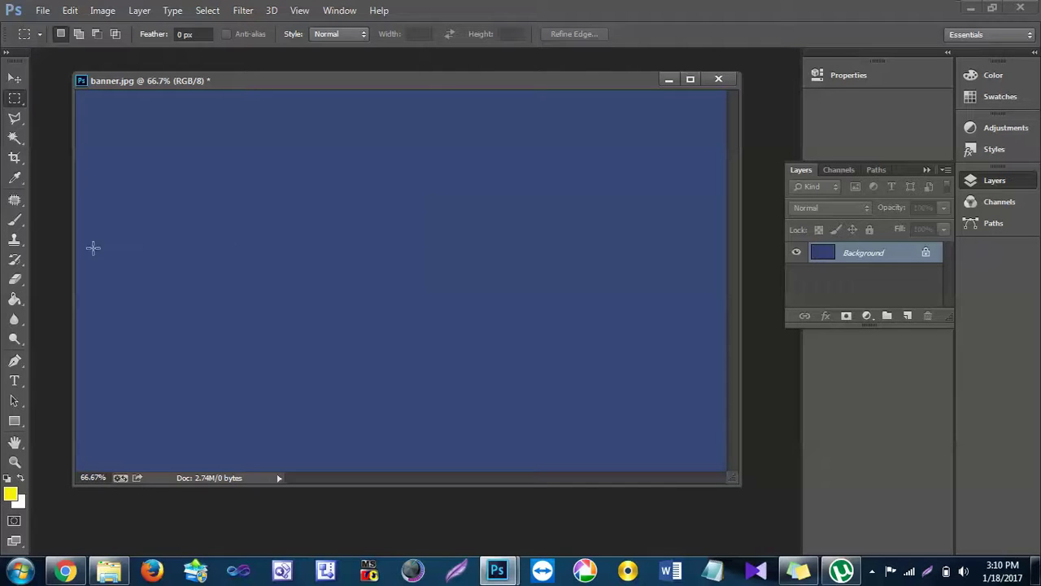
- Add the horizontal text "GPGC NO 1 ABBOOTTABAD" and move it to the upper middle of the banner
left_click(16, 384)
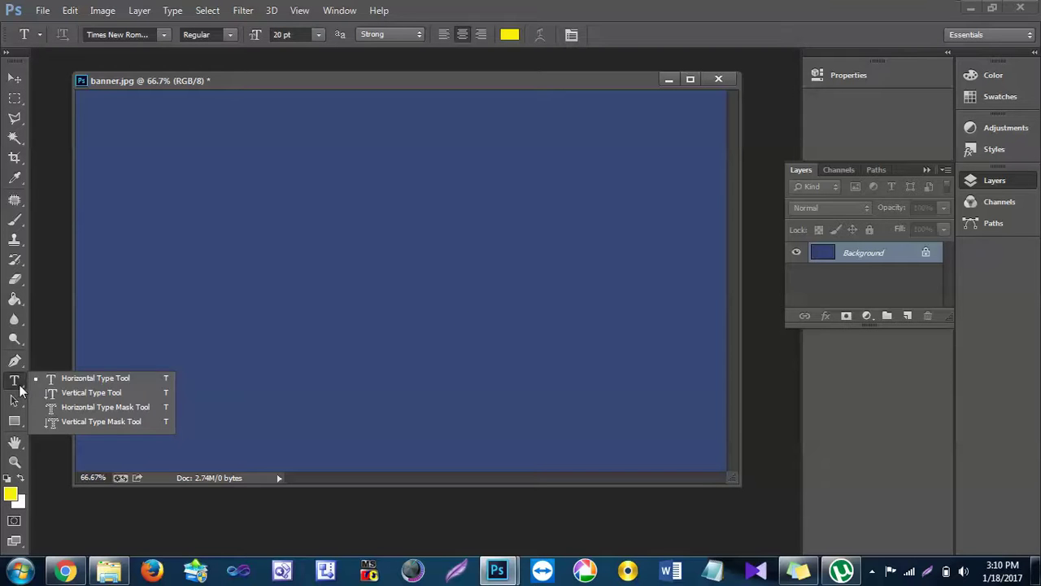
left_click(95, 382)
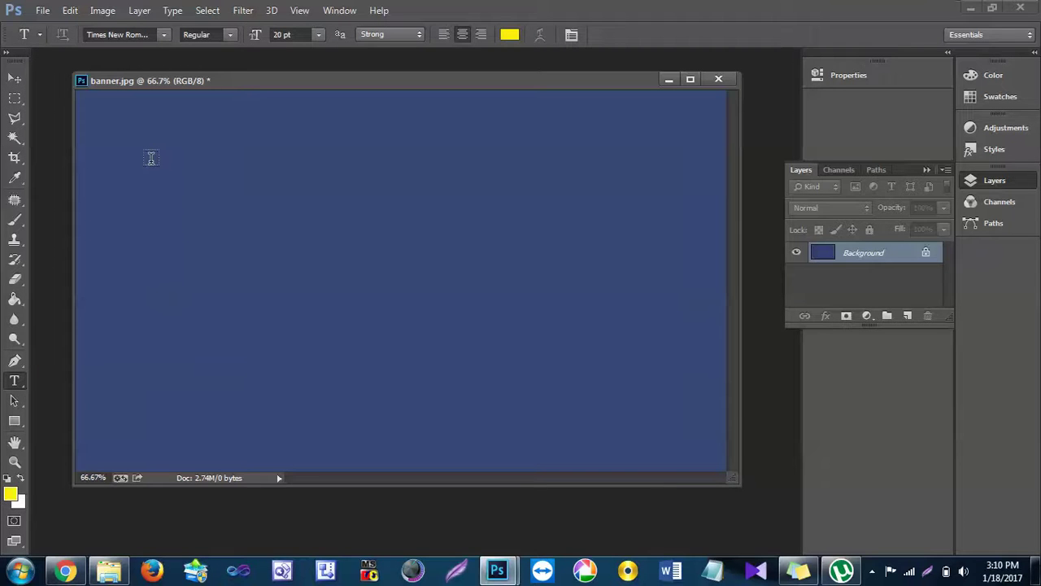
left_click(150, 159)
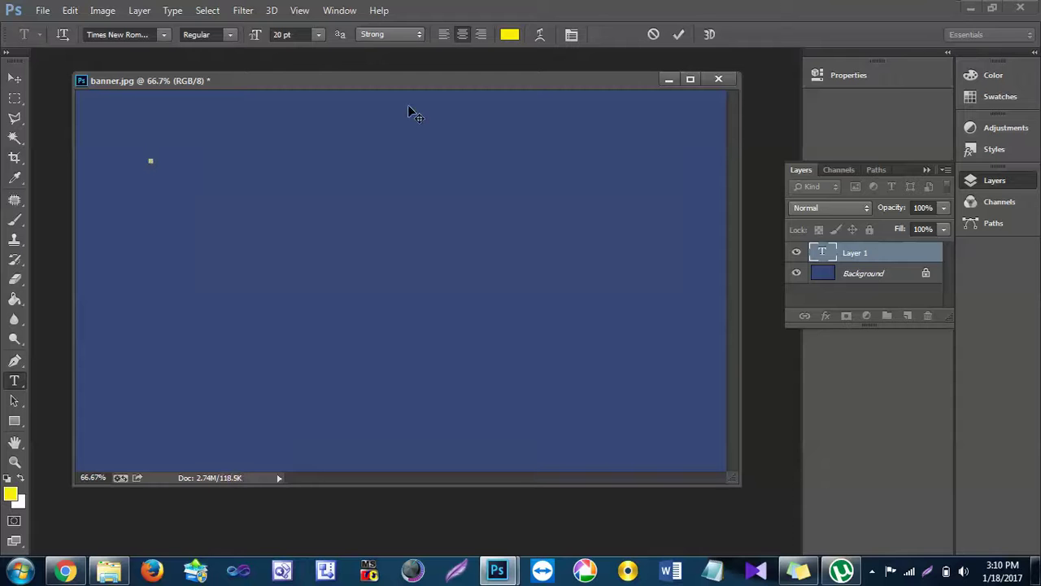
left_click(572, 36)
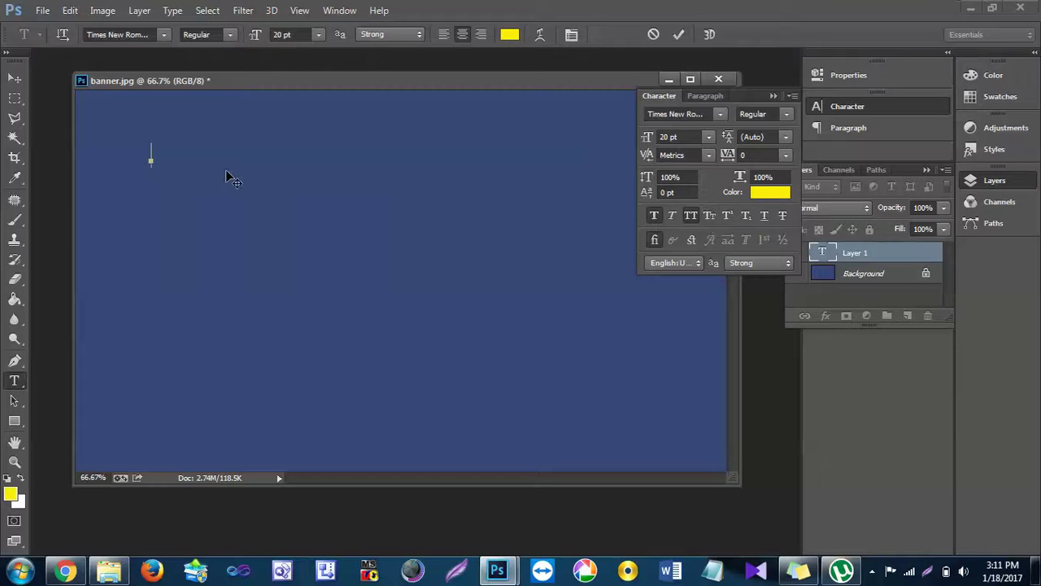
type("GPG")
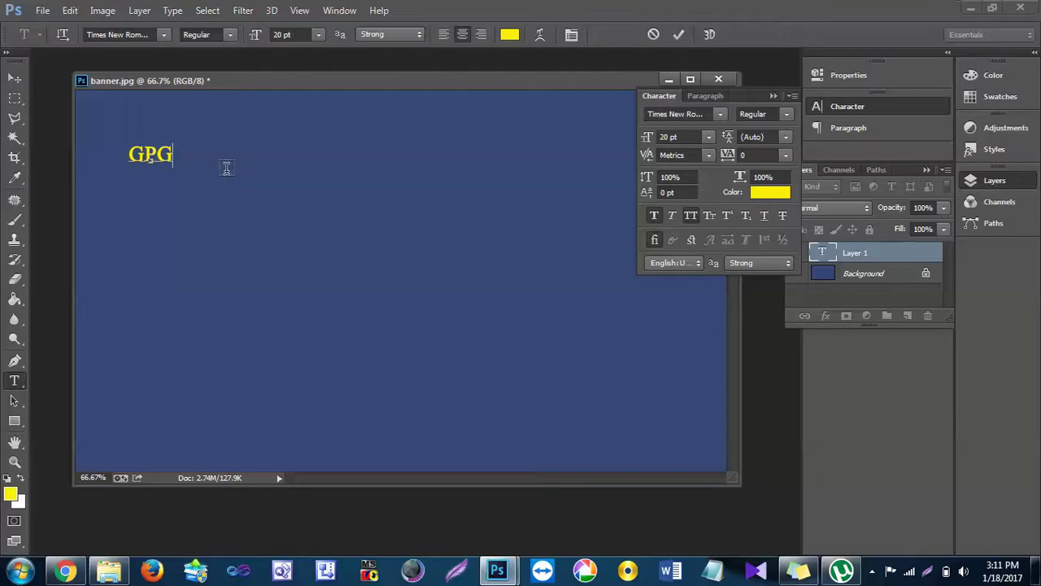
type("C NO 1 ")
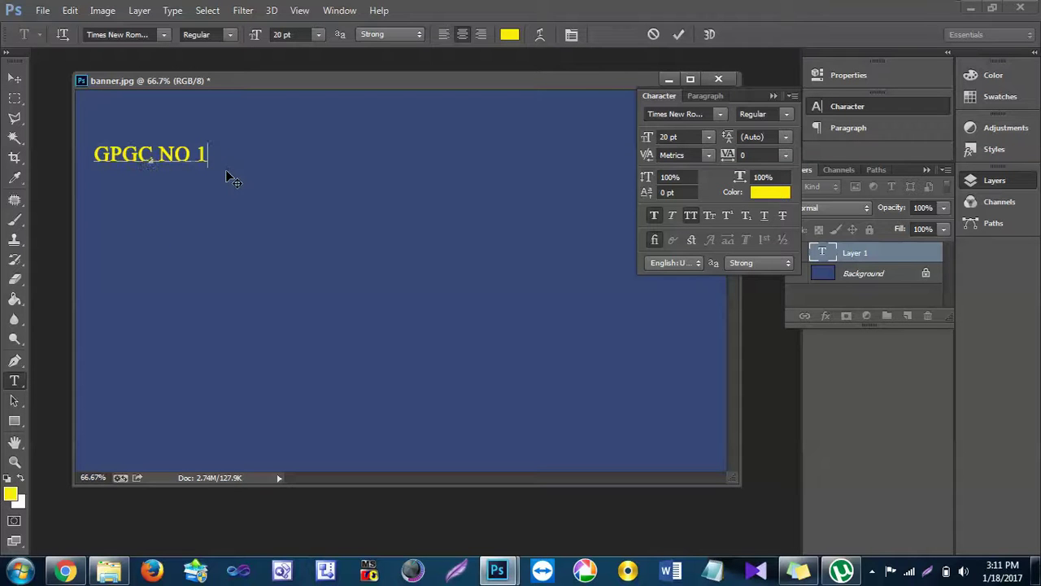
type("ABBOOTTABAD")
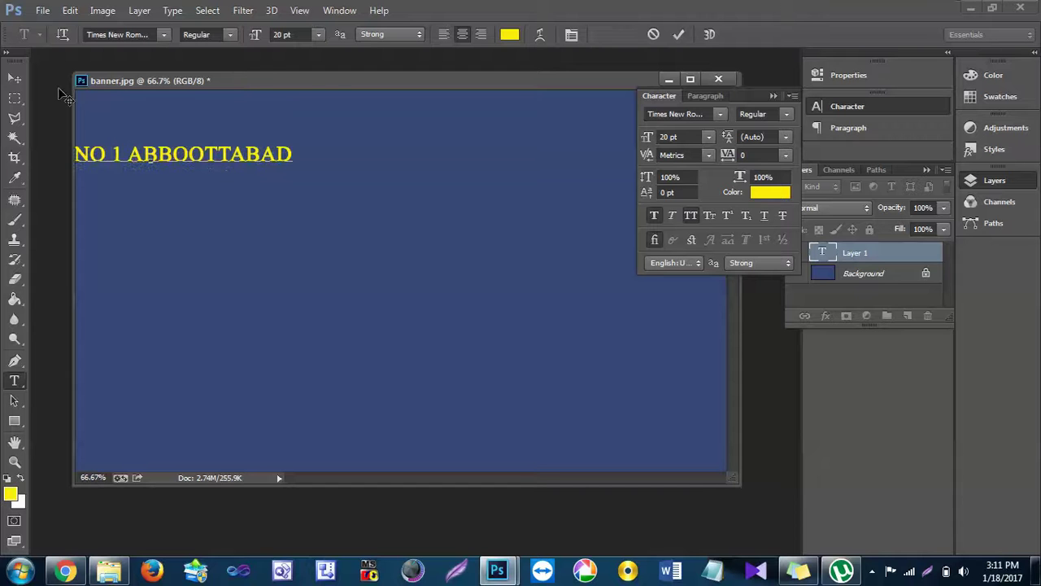
left_click(14, 77)
left_click_drag(161, 148, 397, 130)
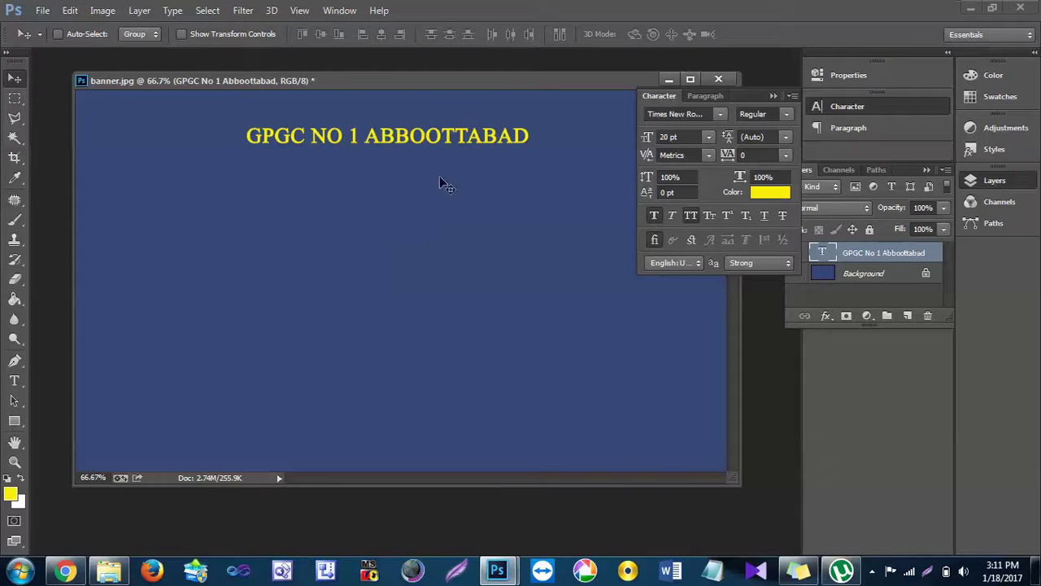
- Duplicate the heading text layer within banner.jpg under the name "Department Of GIS"
left_click(138, 11)
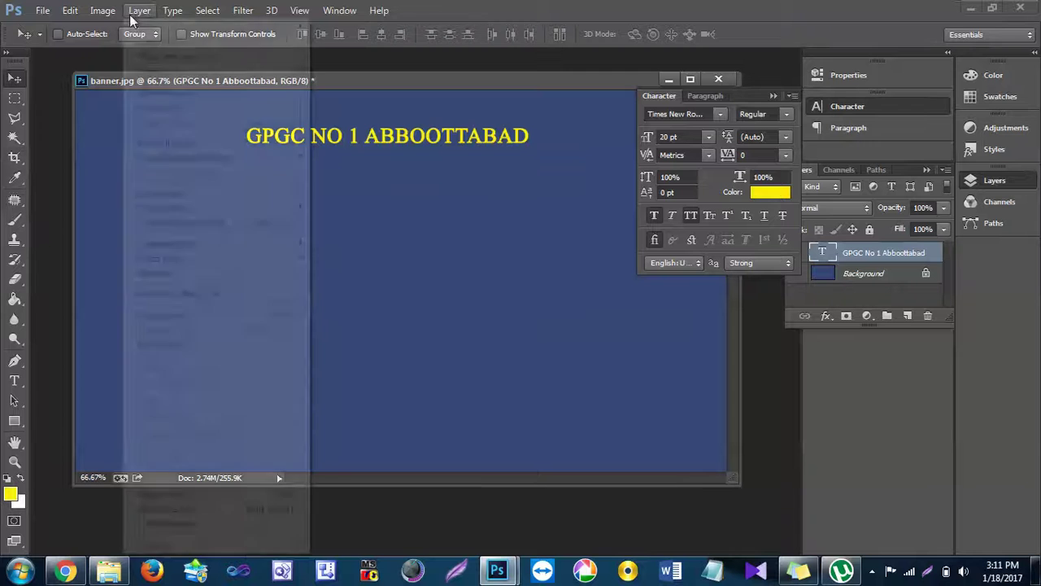
left_click(140, 53)
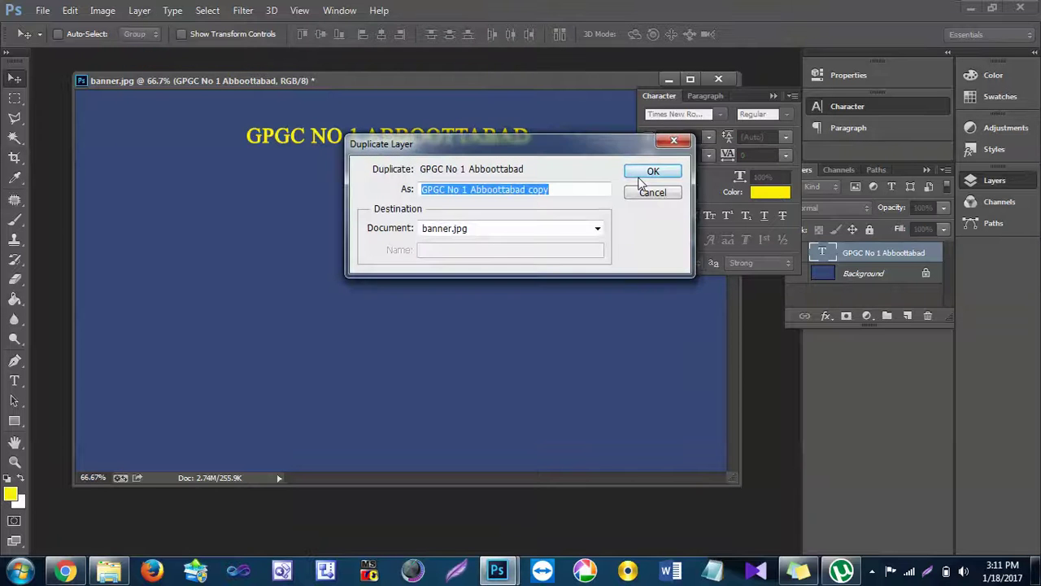
type("Dep")
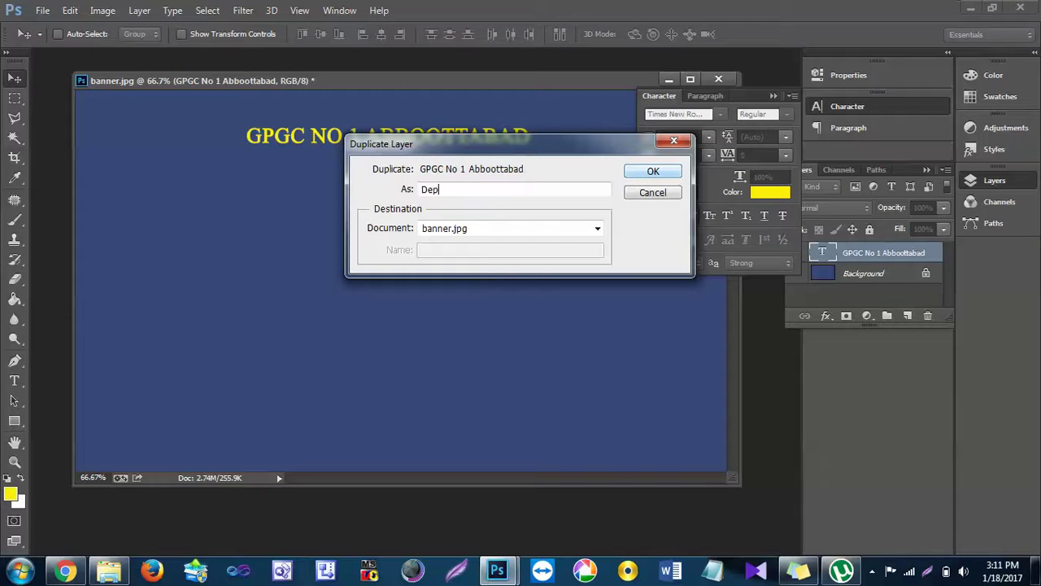
type("artmen")
key("BackSpace")
key("BackSpace")
key("BackSpace")
type("IS")
left_click_drag(540, 196, 425, 192)
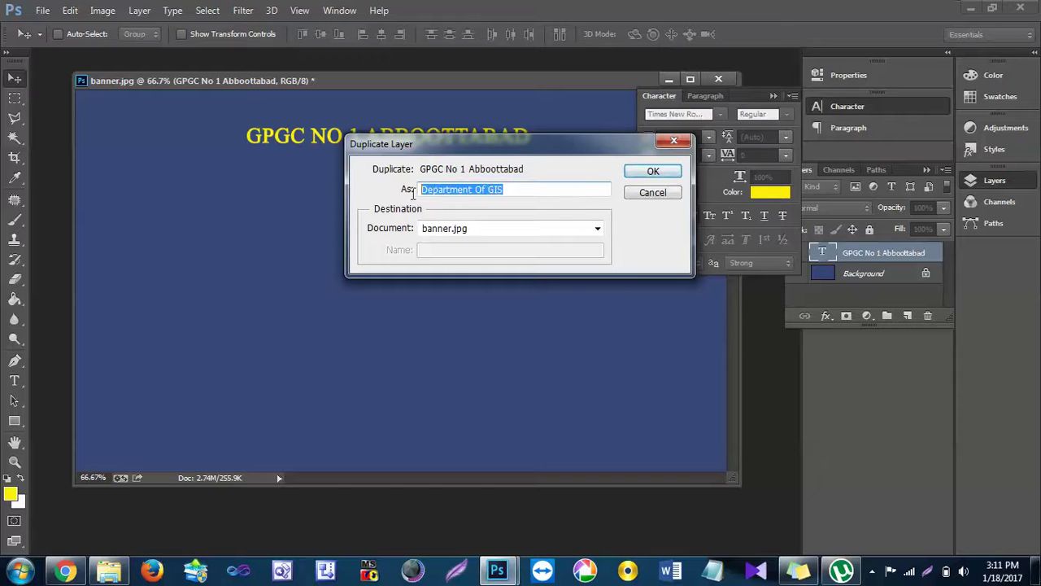
left_click(654, 171)
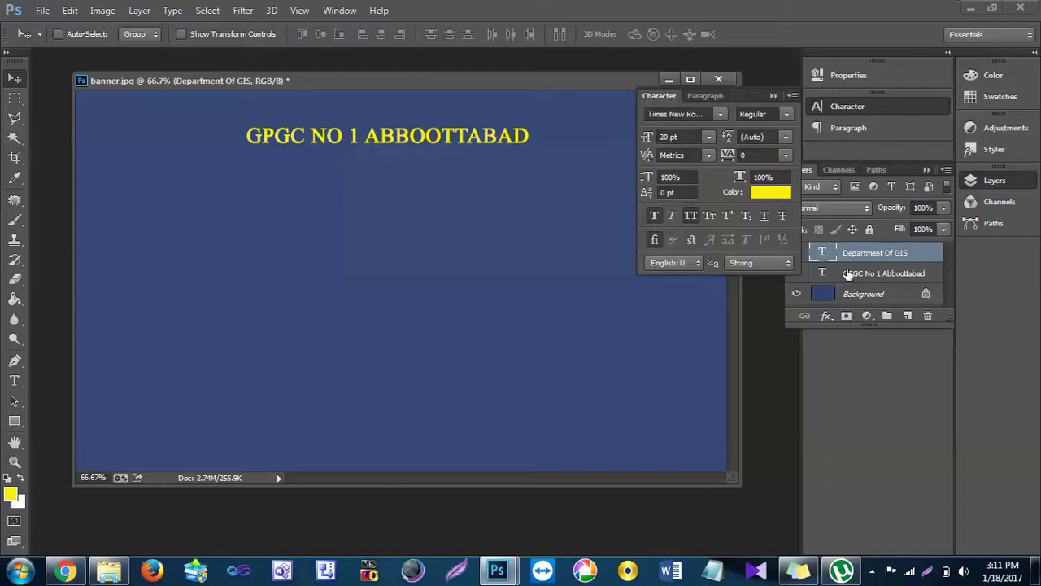
- Move the duplicated text just below the first heading and replace its wording with "DEPARTMENT OF GIS"
left_click_drag(405, 142, 397, 187)
double_click(820, 252)
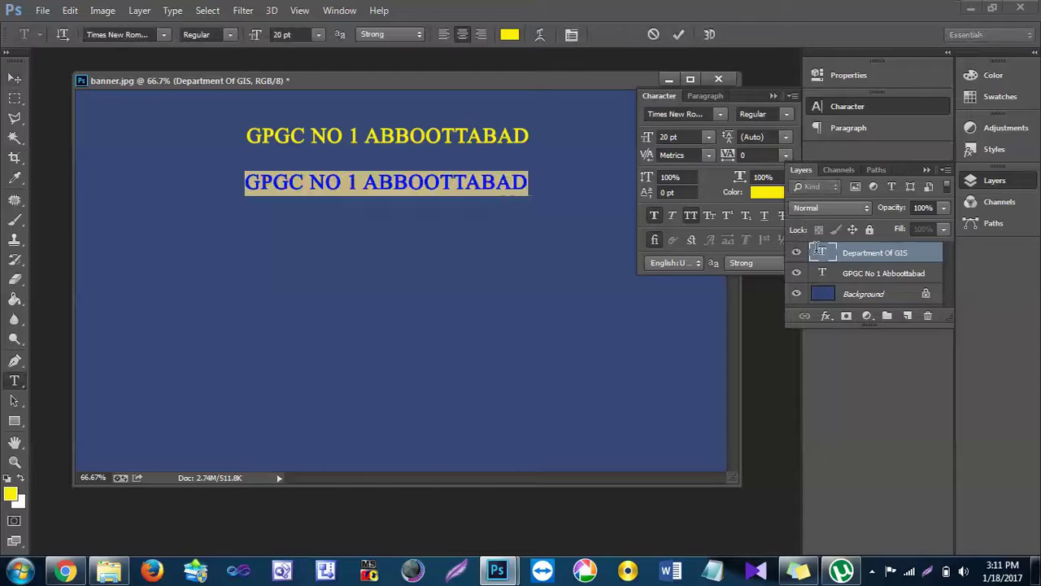
type("DEPARTMENT OF GIS")
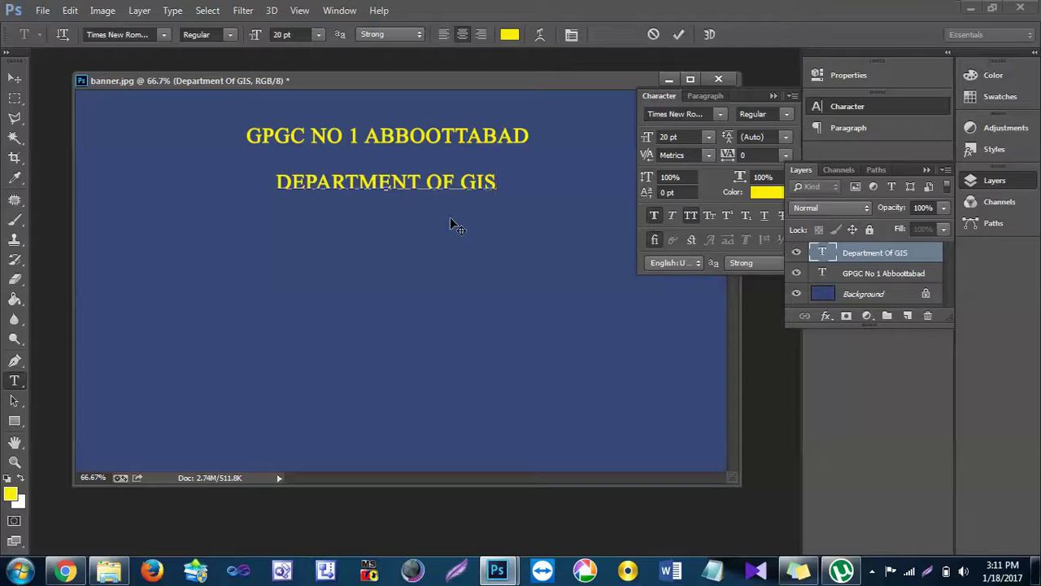
left_click(14, 78)
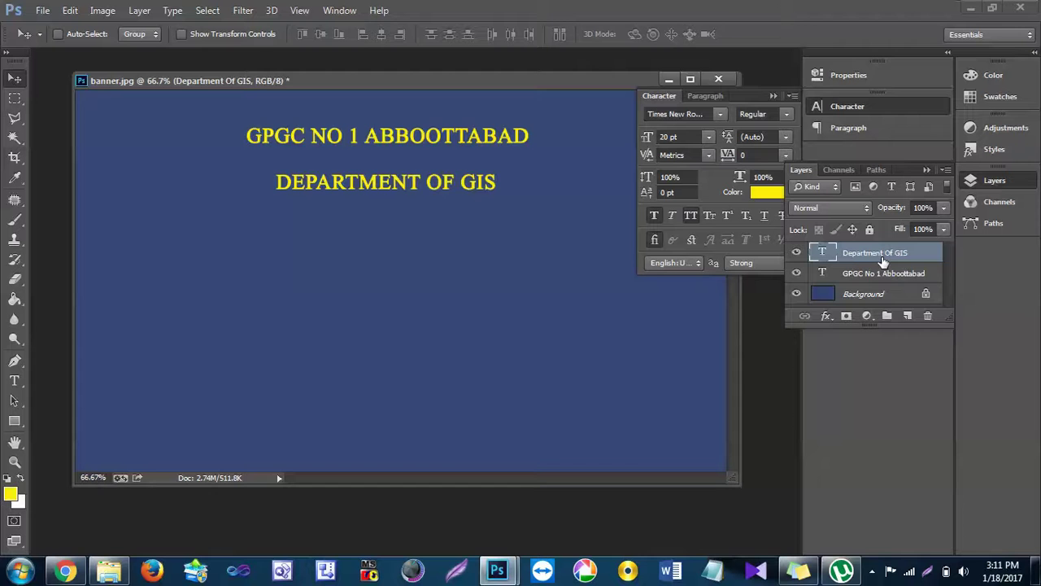
left_click_drag(548, 82, 542, 119)
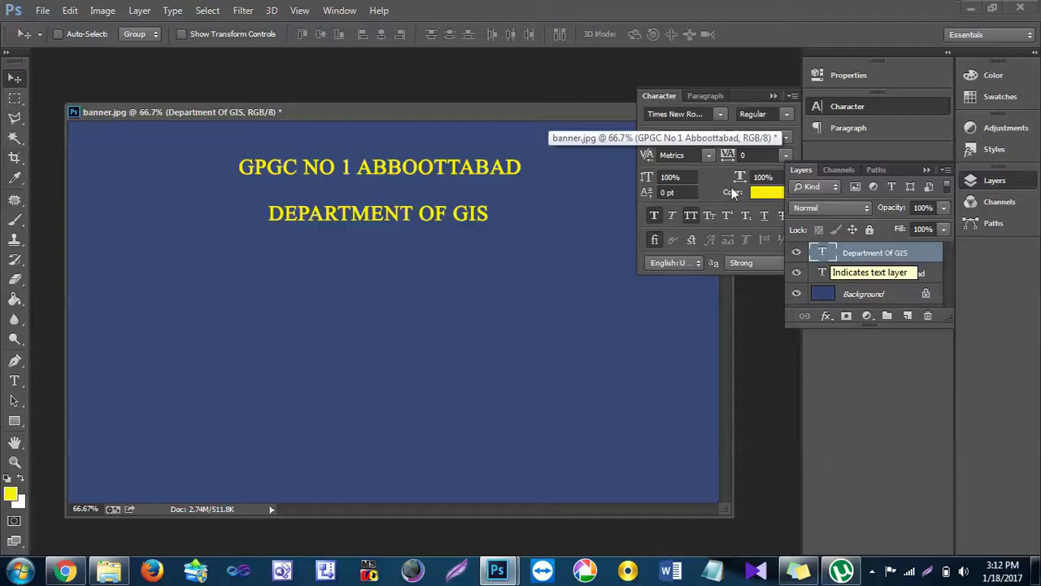
- Switch to Chrome and bring up the Web GIS home page to examine its current banner
left_click(67, 572)
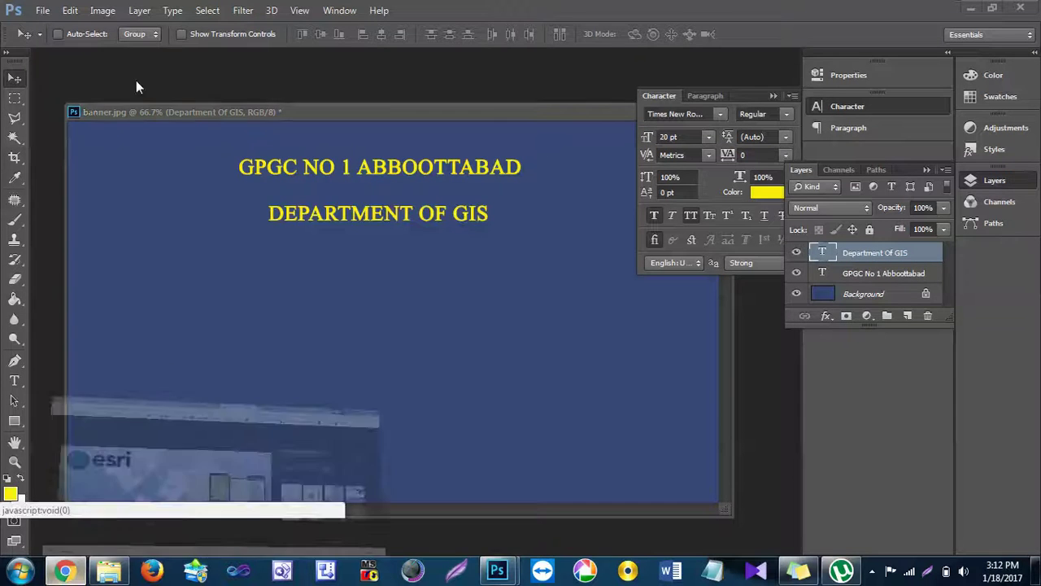
left_click(79, 11)
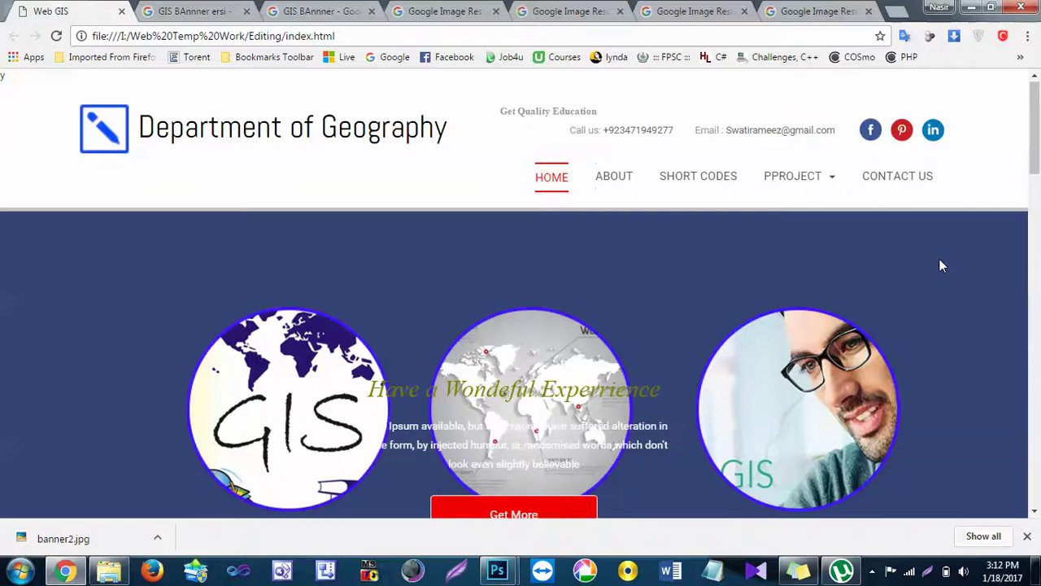
- Switch back to Photoshop and enlarge the "GPGC NO 1 ABBOOTTABAD" heading to about 204% height, spanning nearly the full banner width near its upper edge
mouse_move(497, 570)
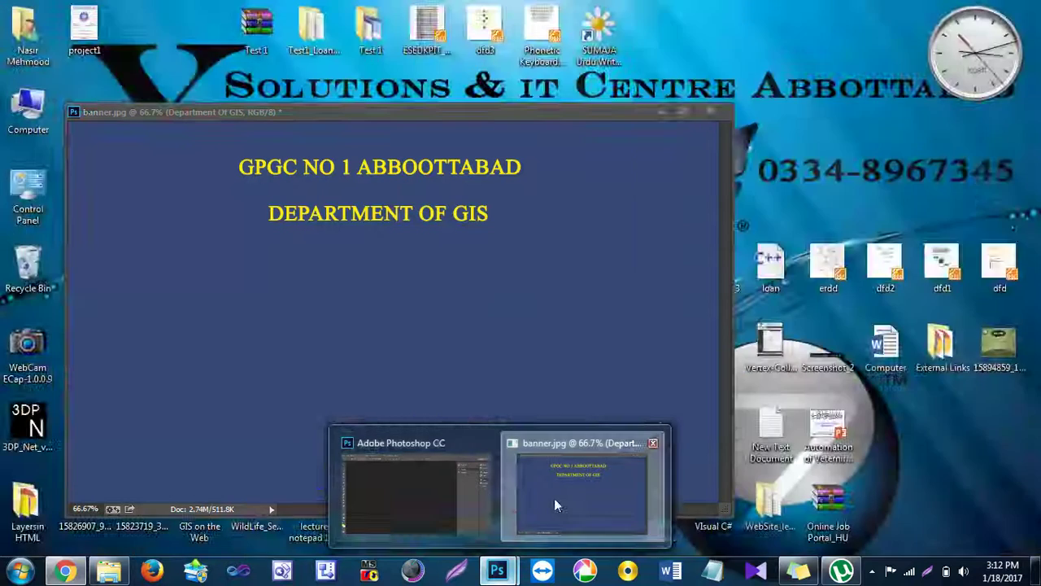
left_click(554, 498)
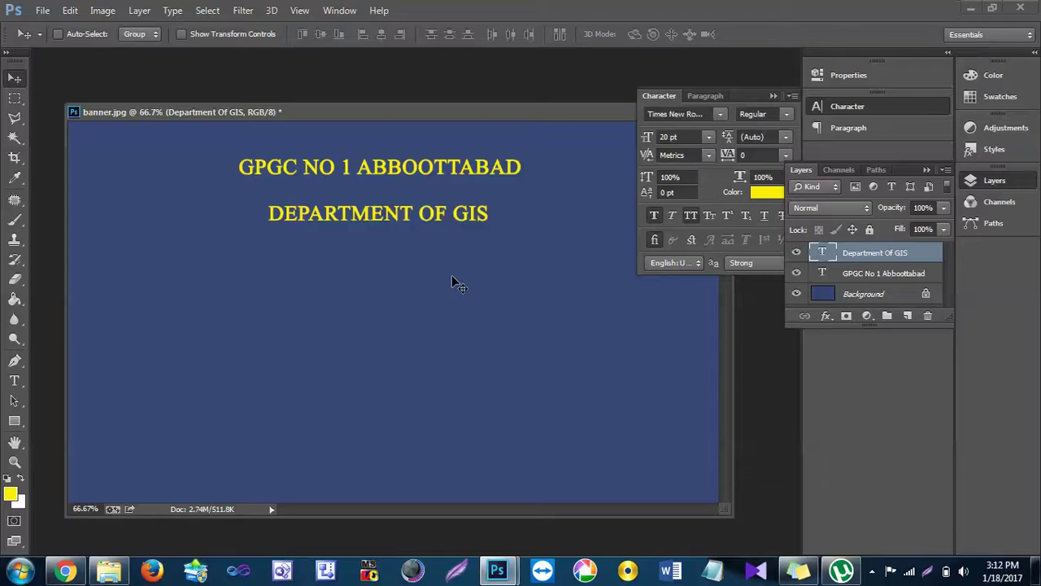
key("ctrl+t")
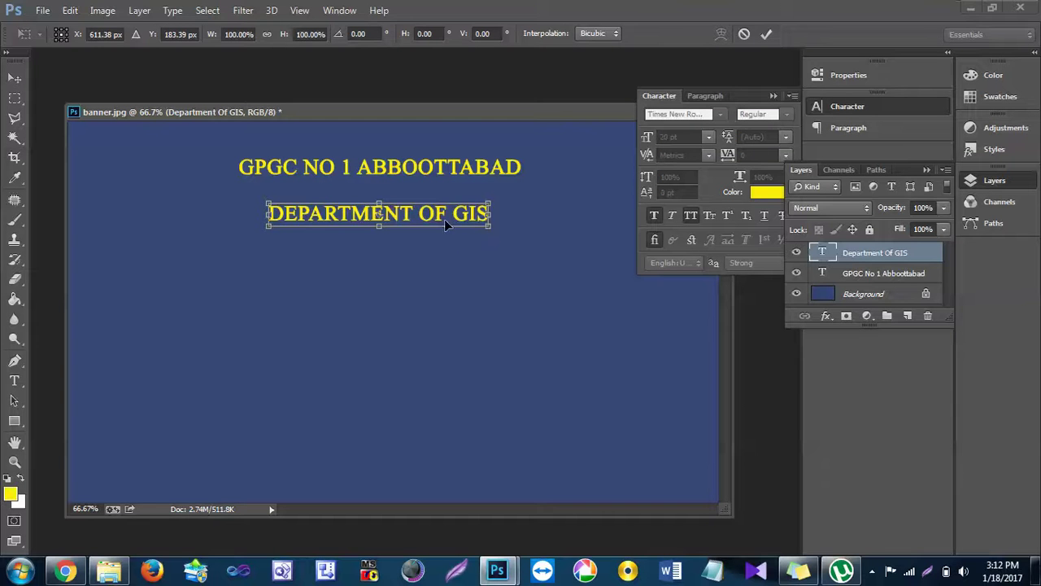
key("Return")
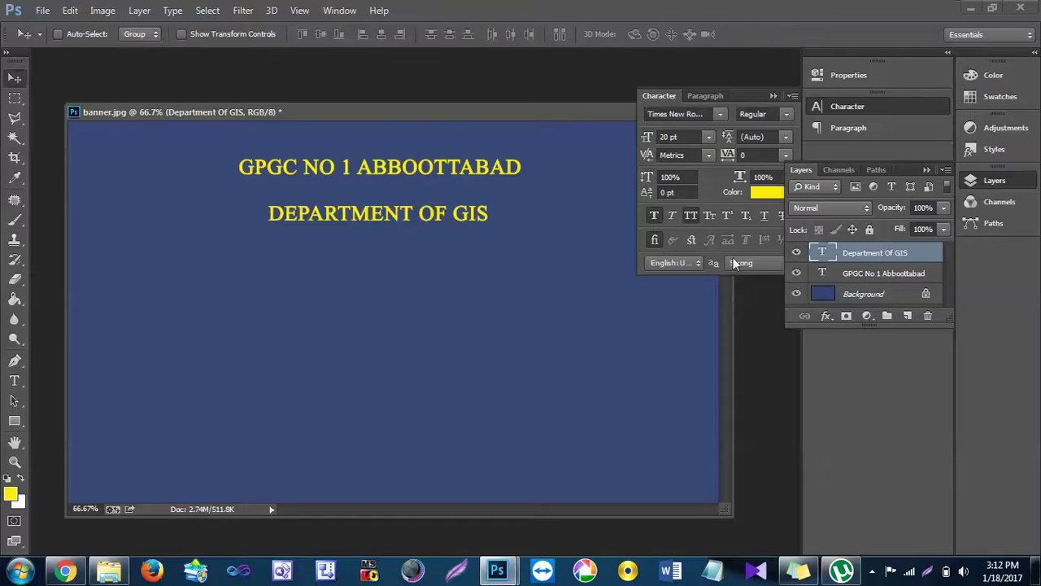
left_click(822, 274)
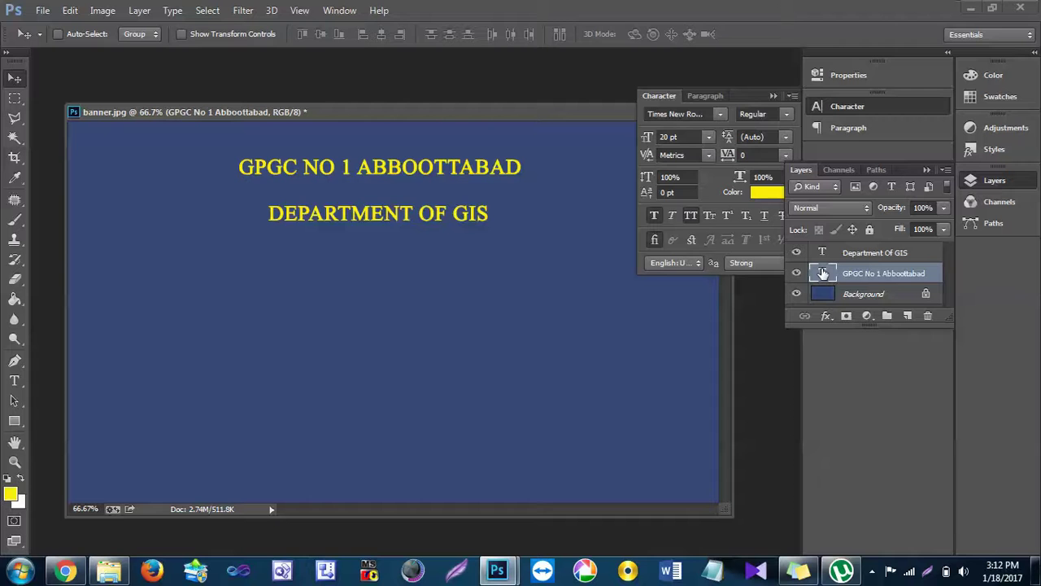
key("ctrl+t")
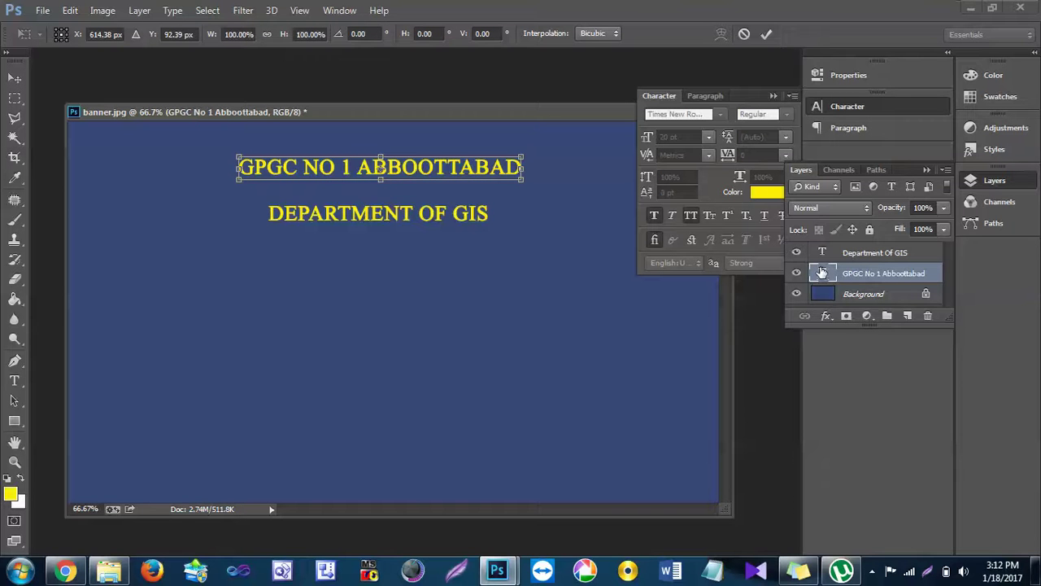
left_click_drag(525, 184, 657, 209)
left_click(775, 96)
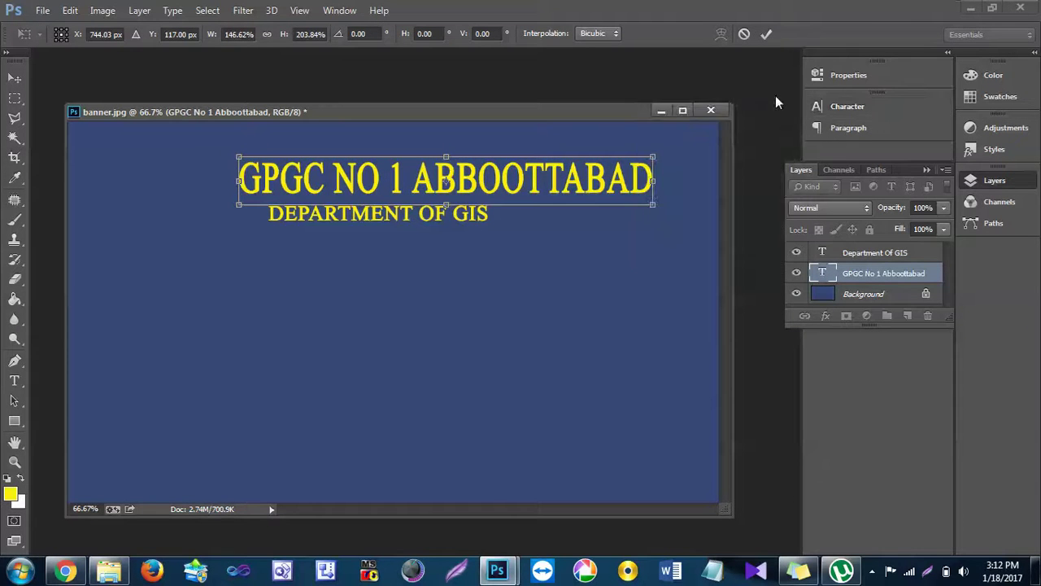
left_click_drag(658, 179, 704, 171)
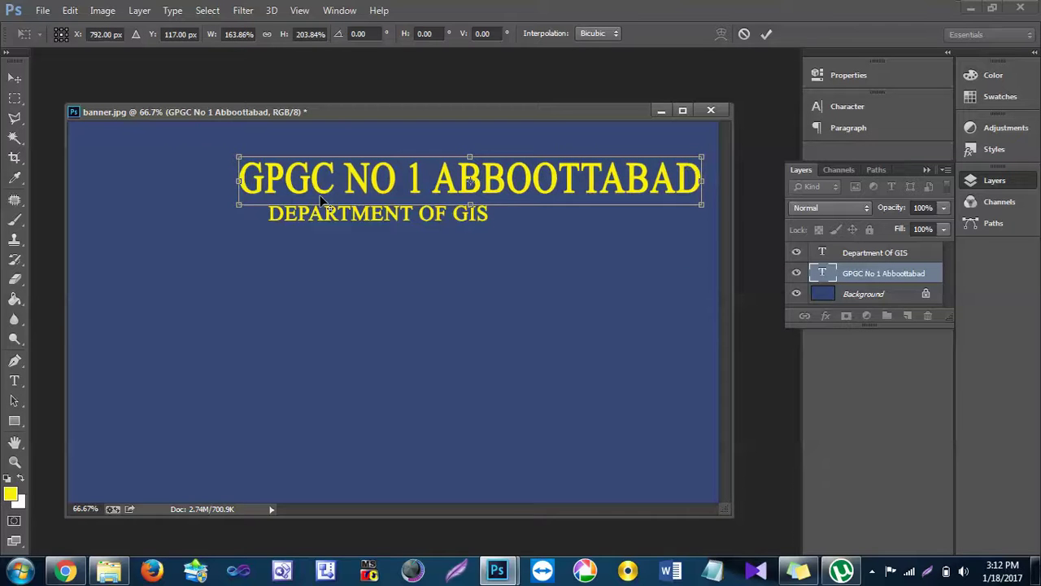
left_click_drag(237, 181, 78, 163)
left_click_drag(332, 180, 332, 164)
key("Return")
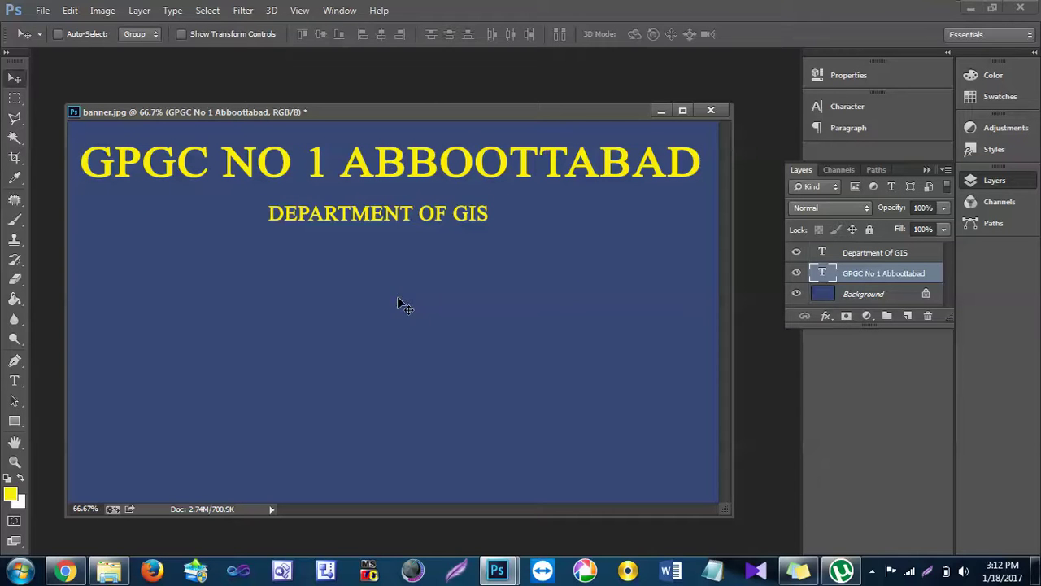
- Recolor the "GPGC NO 1 ABBOOTTABAD" heading text to off-white fbfbf7
double_click(821, 277)
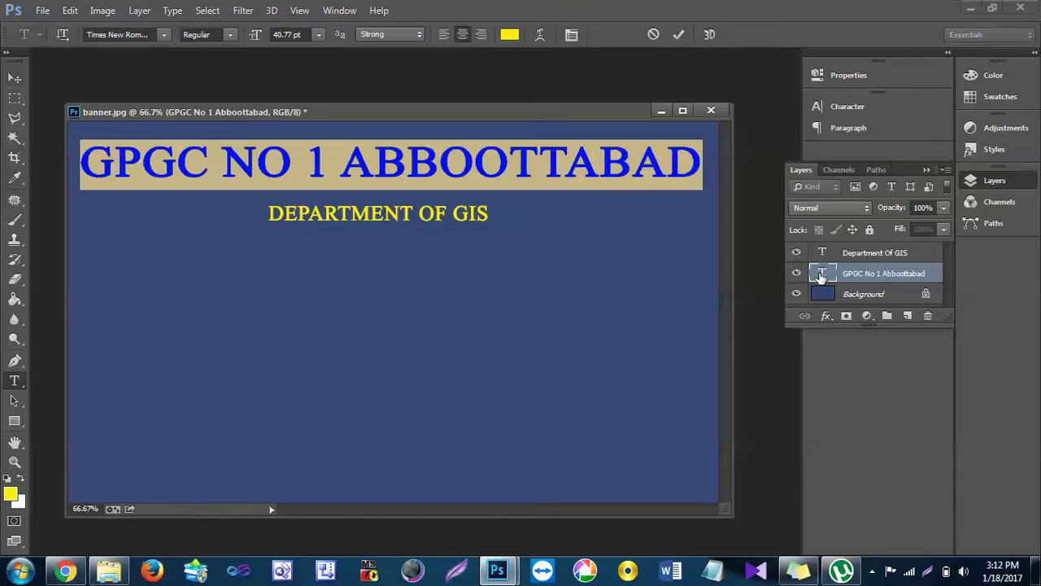
left_click(11, 494)
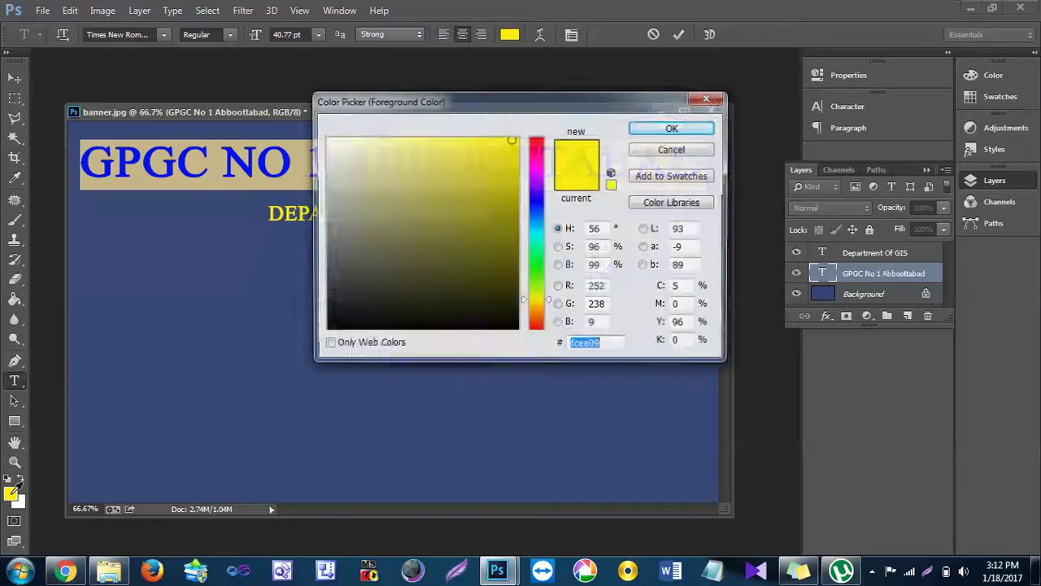
left_click(327, 140)
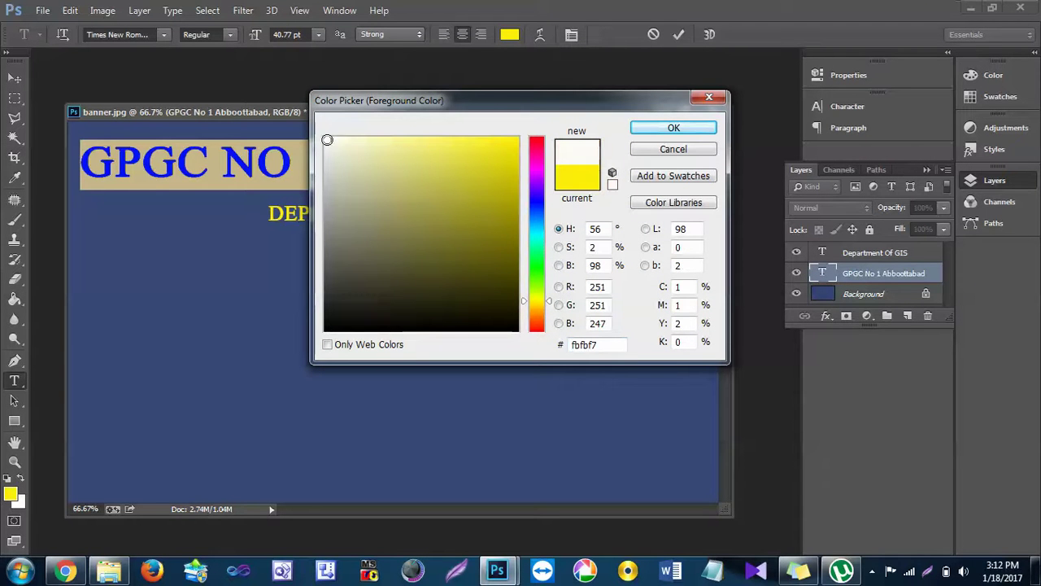
left_click(671, 130)
left_click(16, 78)
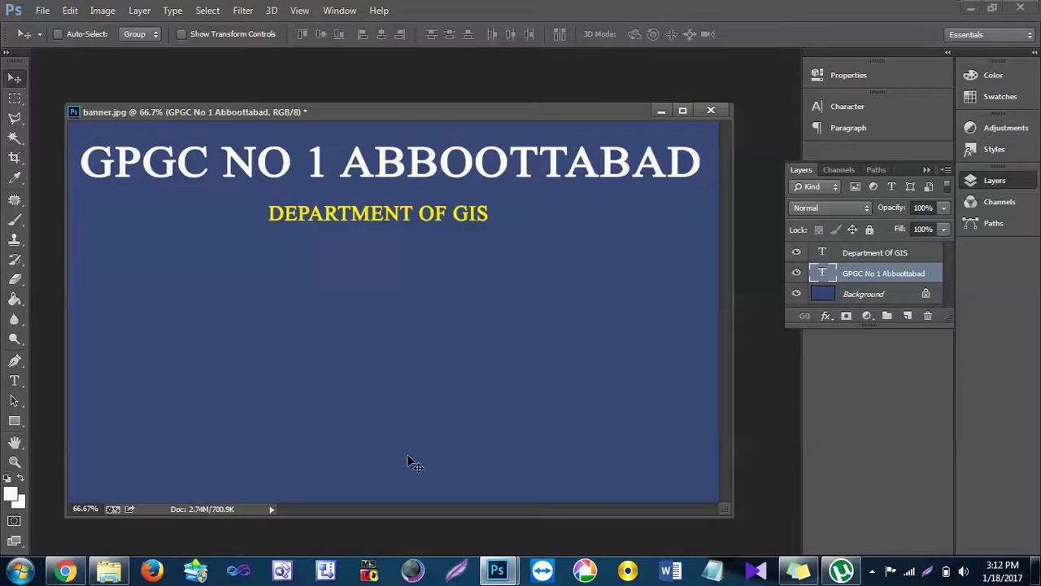
- Apply faux italic to only the "1" in the "GPGC NO 1 ABBOOTTABAD" heading
double_click(828, 275)
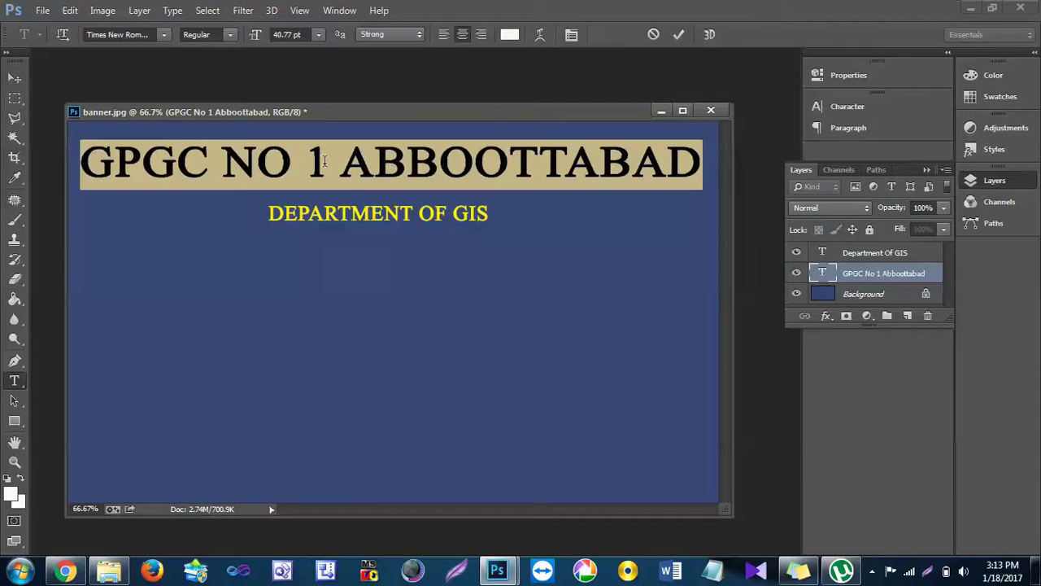
double_click(311, 160)
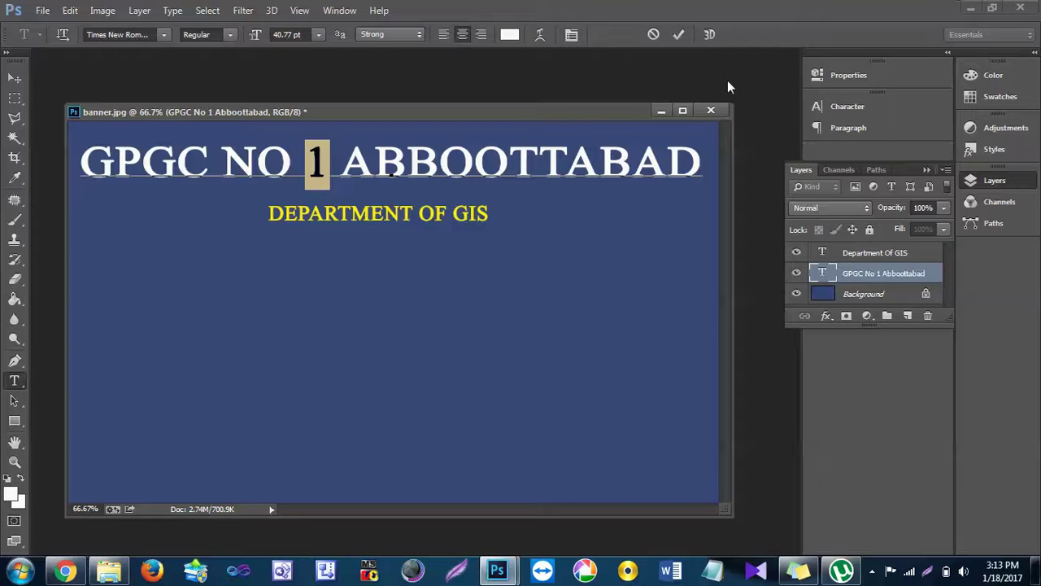
left_click(570, 37)
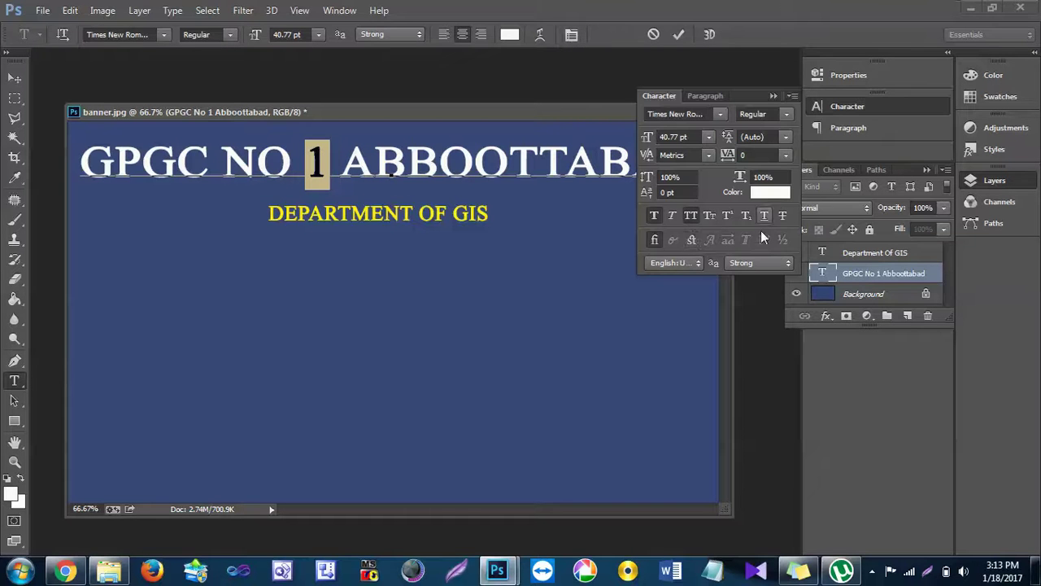
left_click(676, 216)
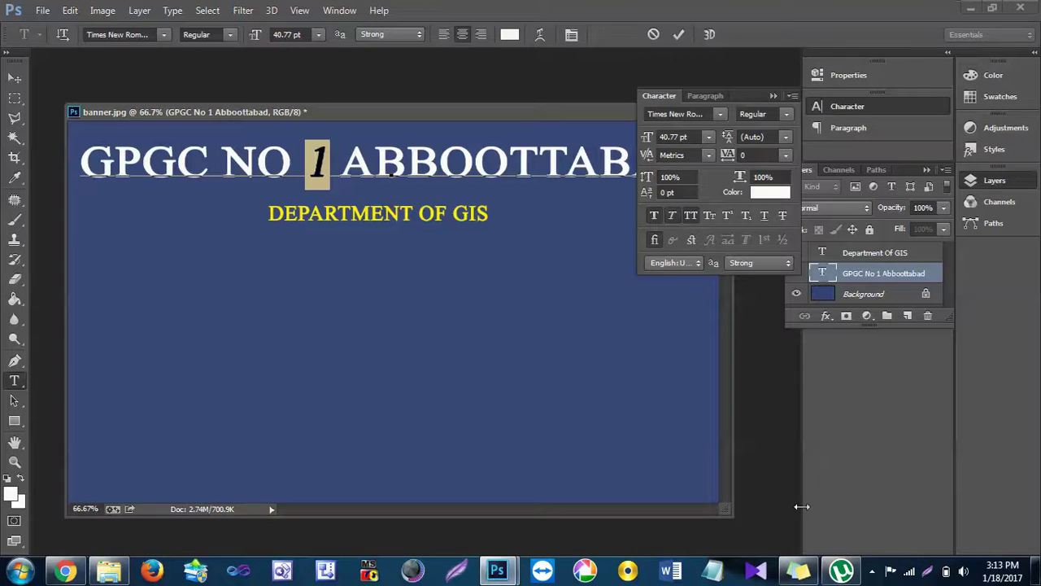
left_click(15, 77)
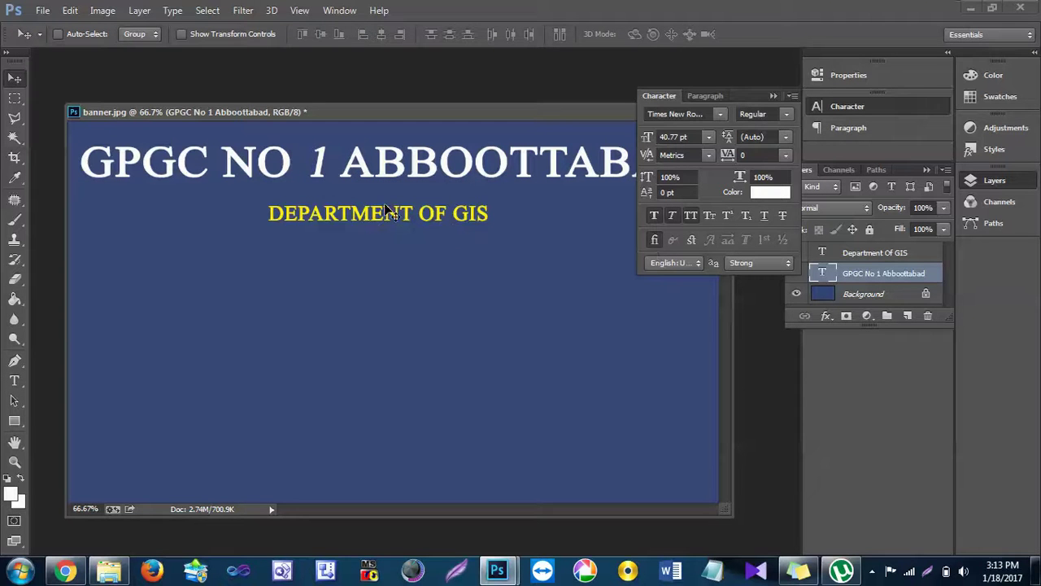
- Check the Web GIS page in Chrome, return to banner.jpg in Photoshop and delete the "Department Of GIS" text layer
left_click(65, 570)
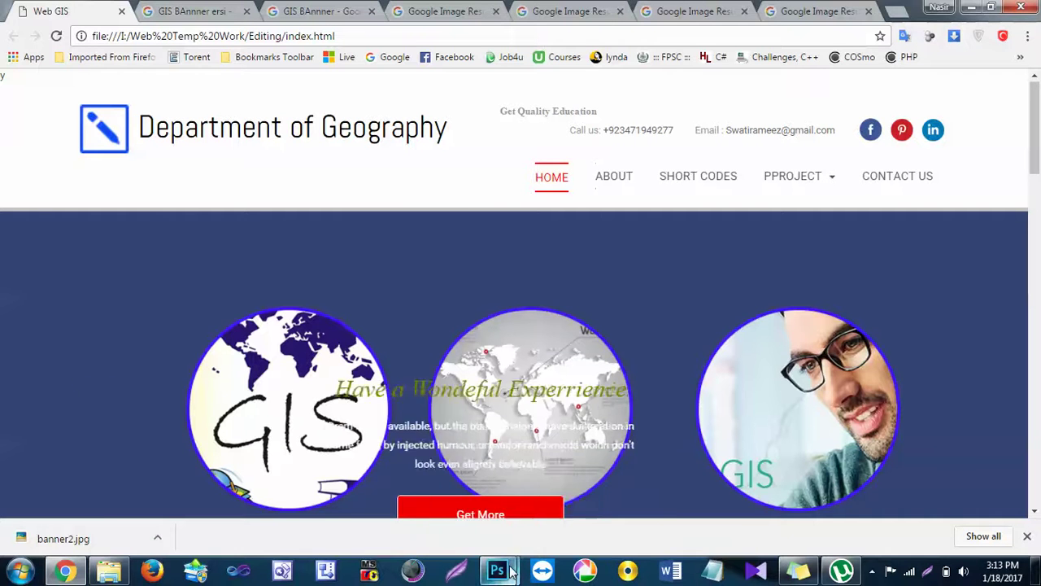
mouse_move(497, 570)
left_click(534, 491)
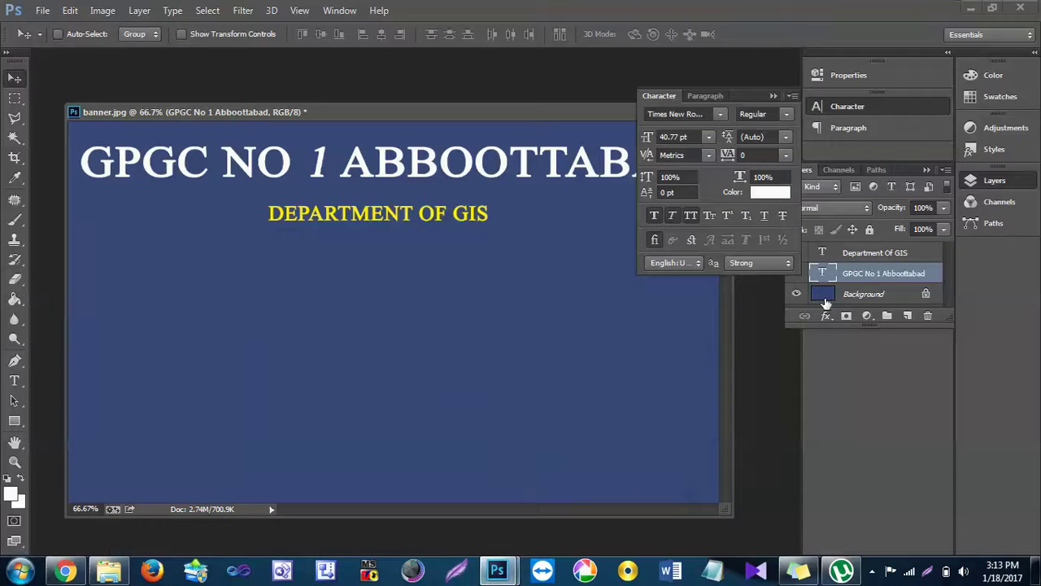
left_click_drag(835, 257, 930, 314)
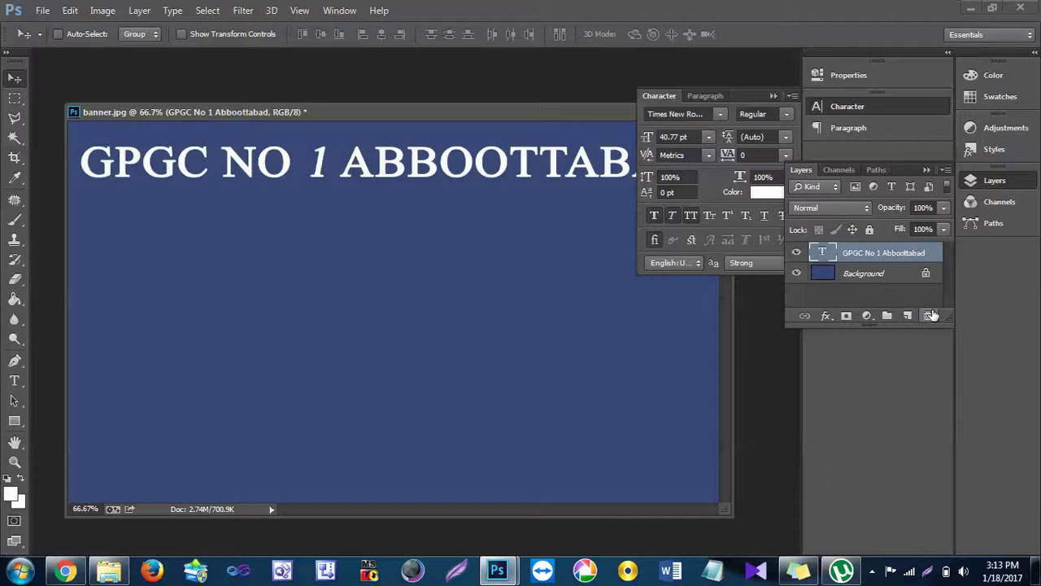
- Minimize the open windows and preview the banner2 image from the desktop to examine its design
left_click(970, 8)
left_click(980, 8)
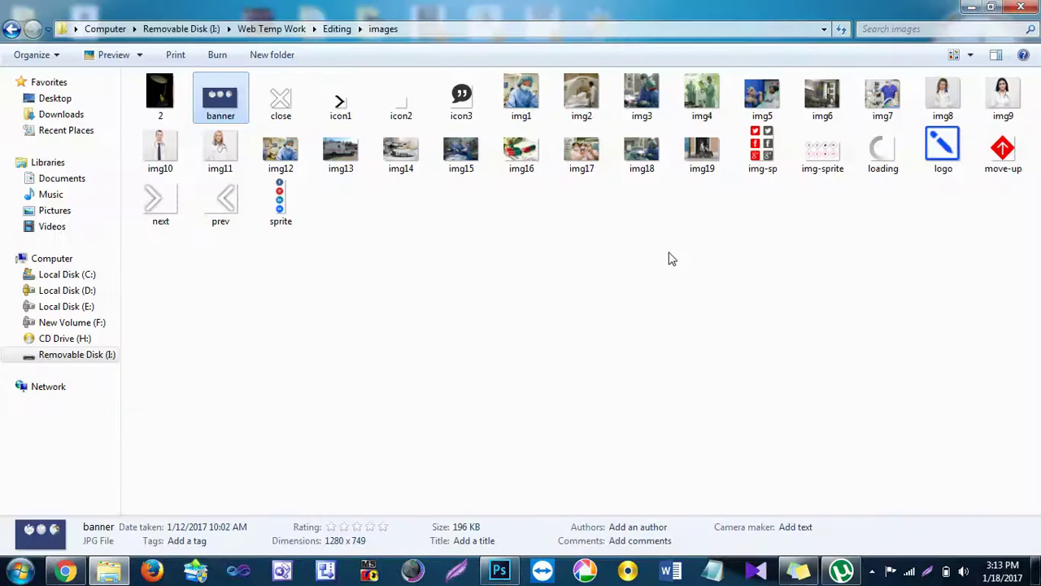
left_click(972, 8)
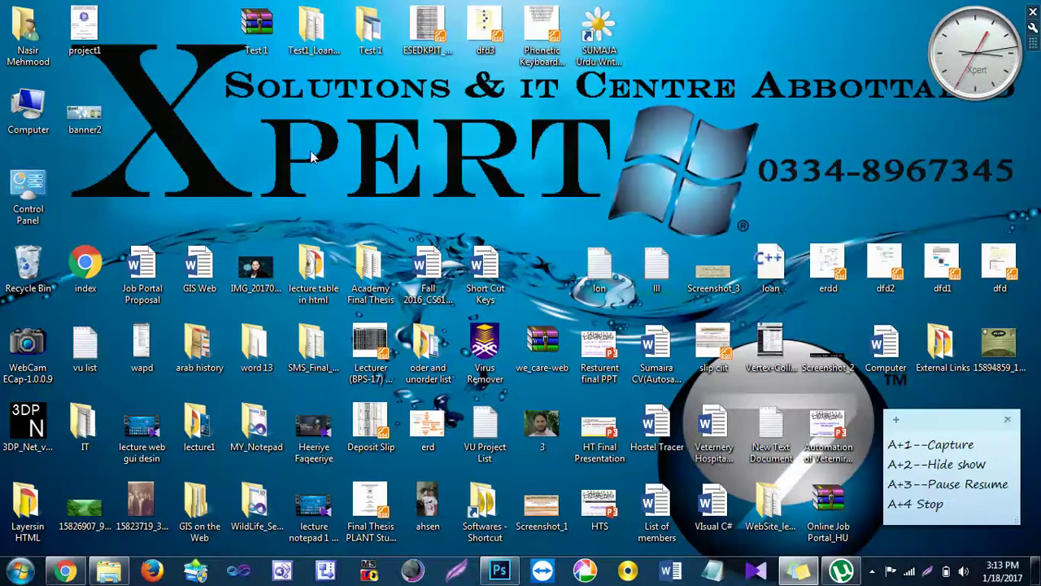
double_click(88, 118)
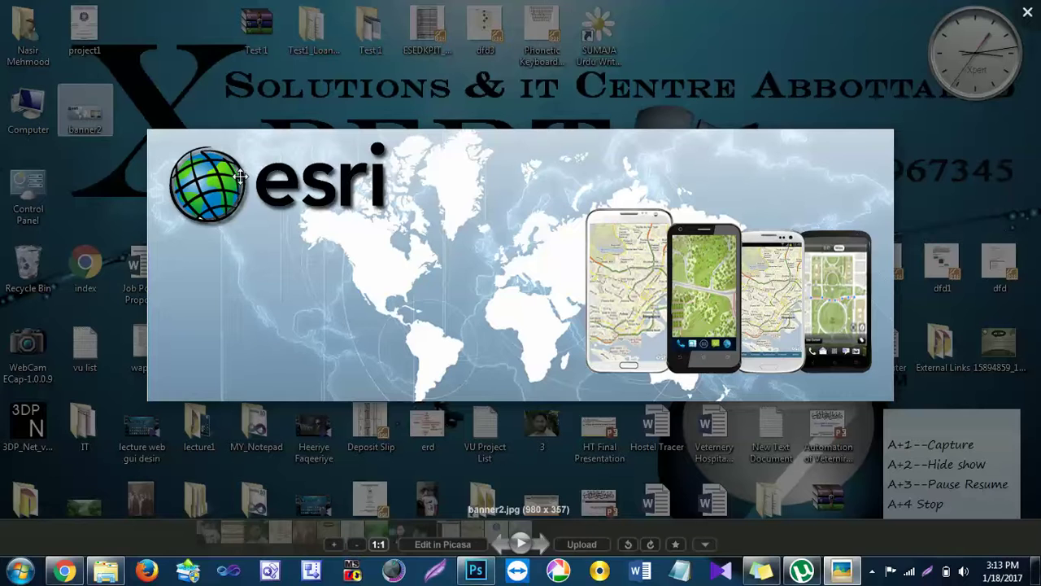
left_click(1027, 12)
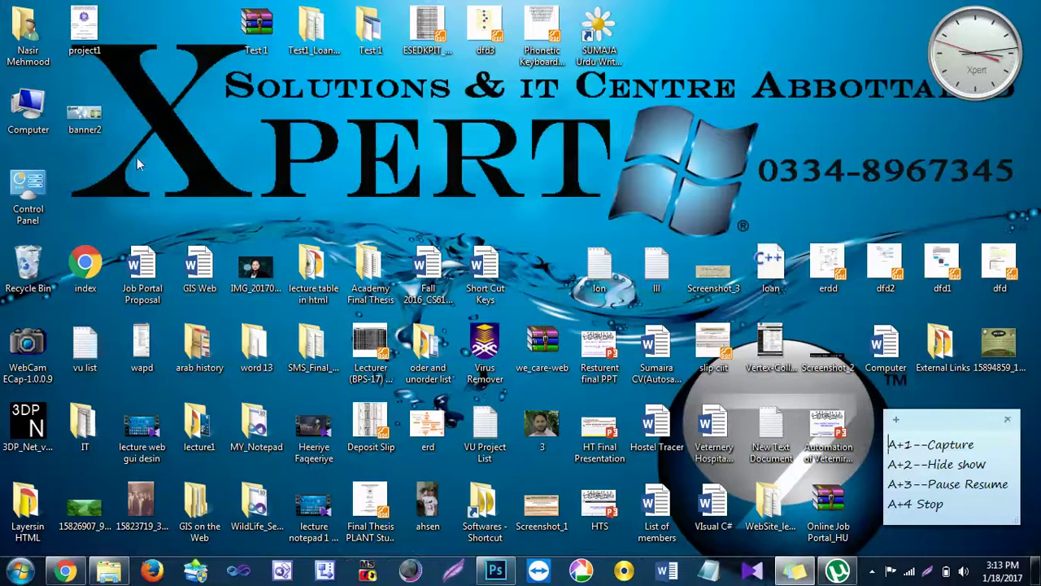
- Open banner2.jpg from the desktop in Photoshop as an enlarged floating window placed over banner.jpg
left_click_drag(84, 114, 591, 71)
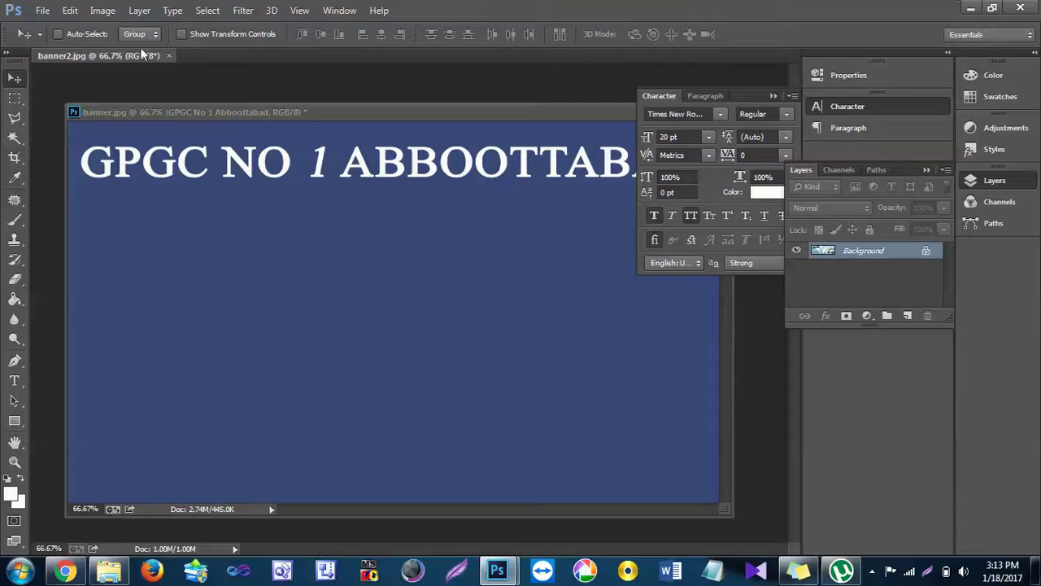
left_click_drag(150, 65, 181, 78)
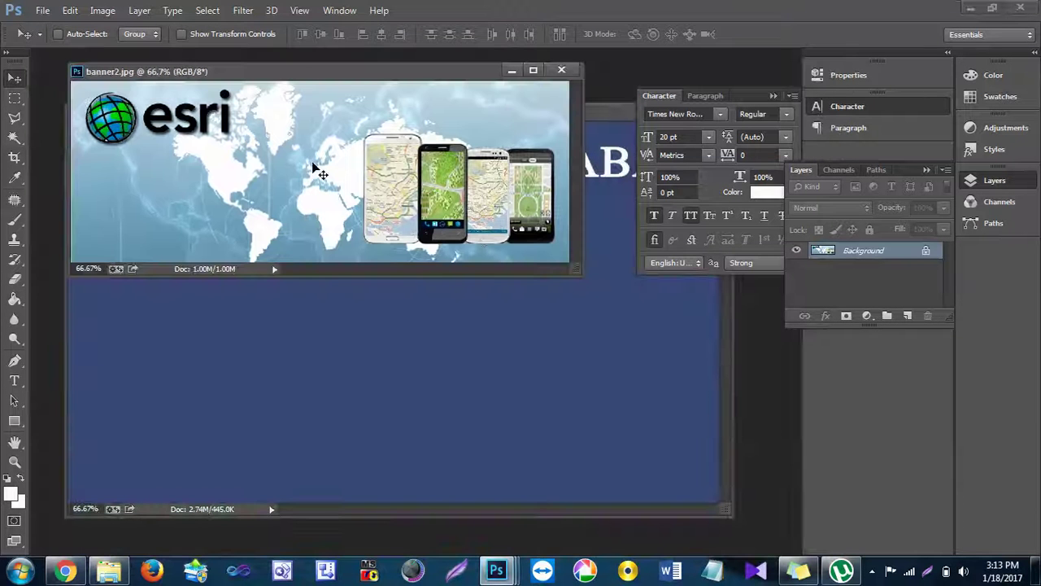
left_click_drag(578, 275, 745, 402)
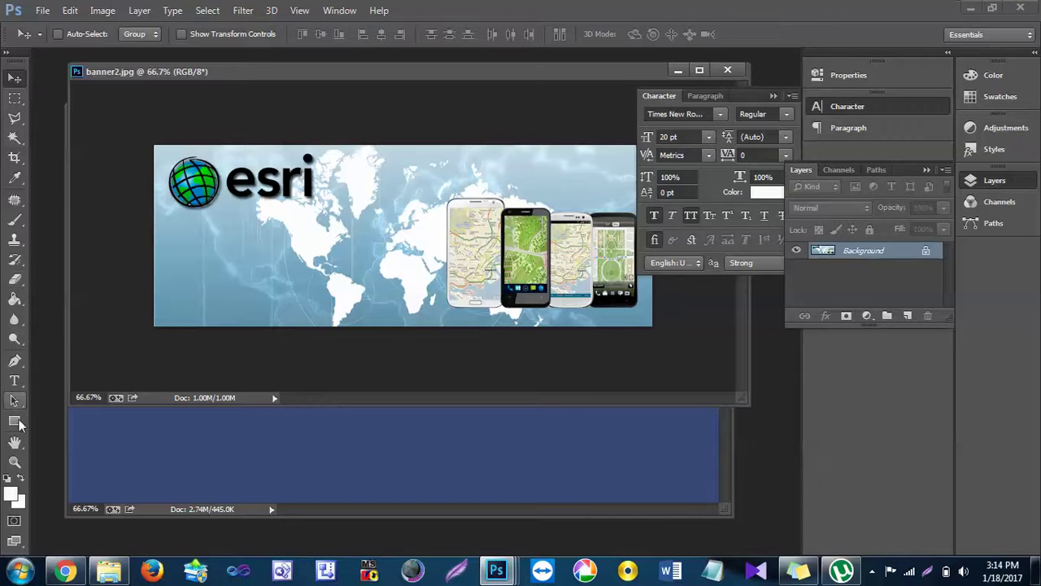
left_click(15, 461)
left_click(310, 206)
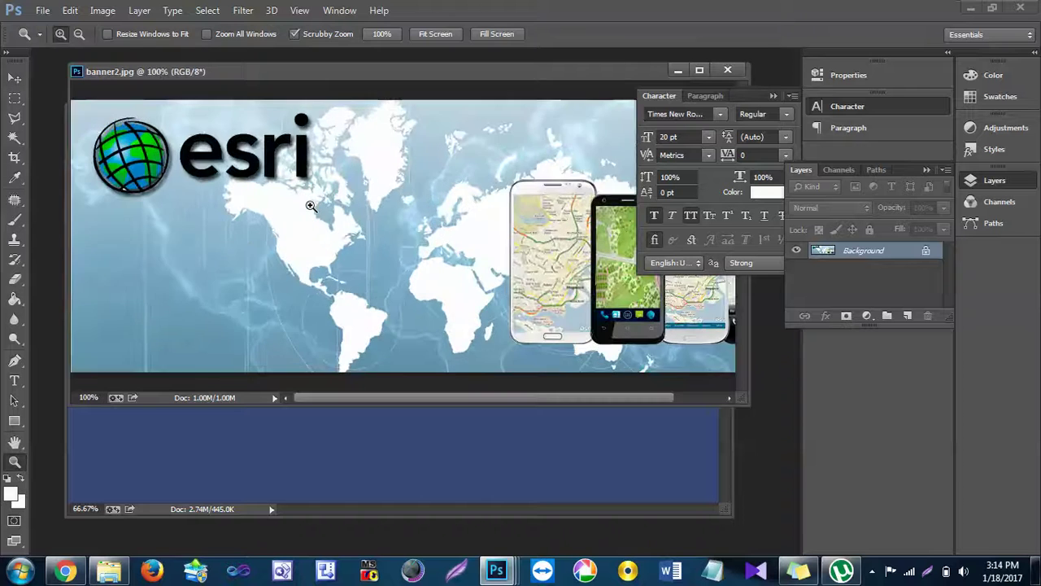
left_click(310, 206)
left_click_drag(397, 399, 327, 397)
scroll(497, 297, "up", 3)
scroll(497, 297, "up", 2)
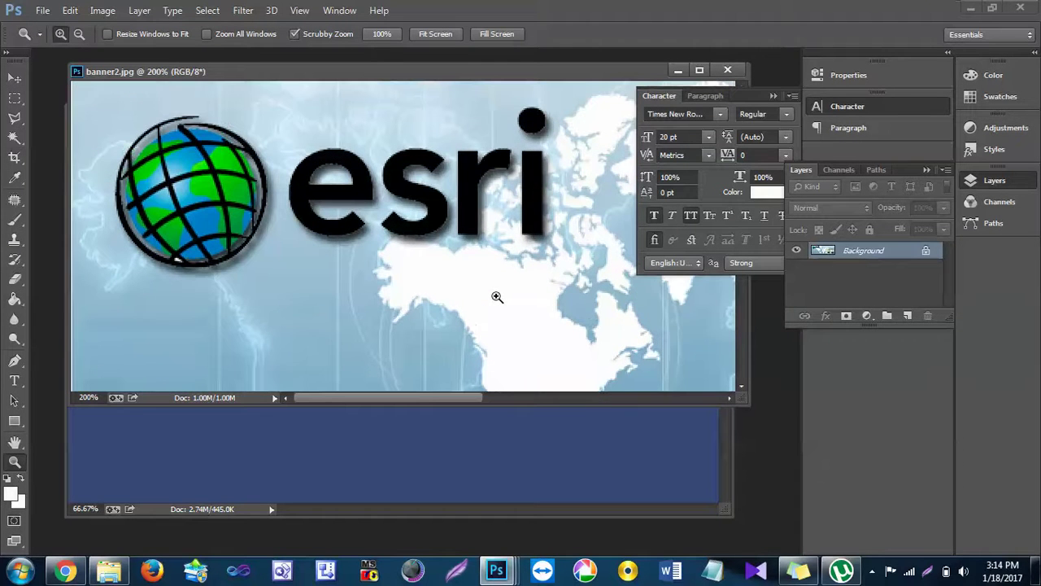
left_click_drag(460, 79, 485, 138)
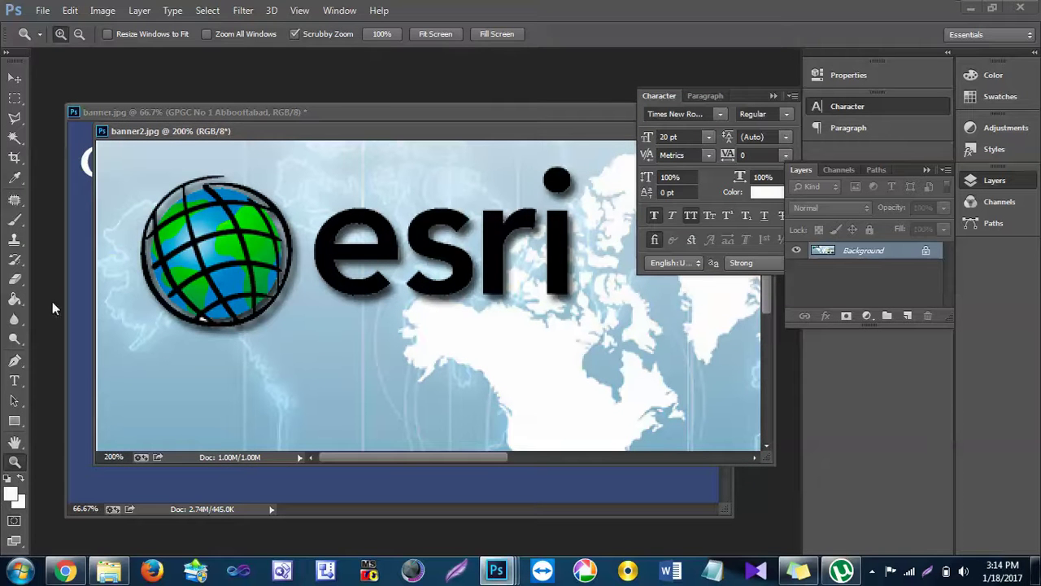
- With a 25 px Clone Stamp, cover the lower-right part of the esri globe with sampled blue background
left_click_drag(14, 238, 79, 239)
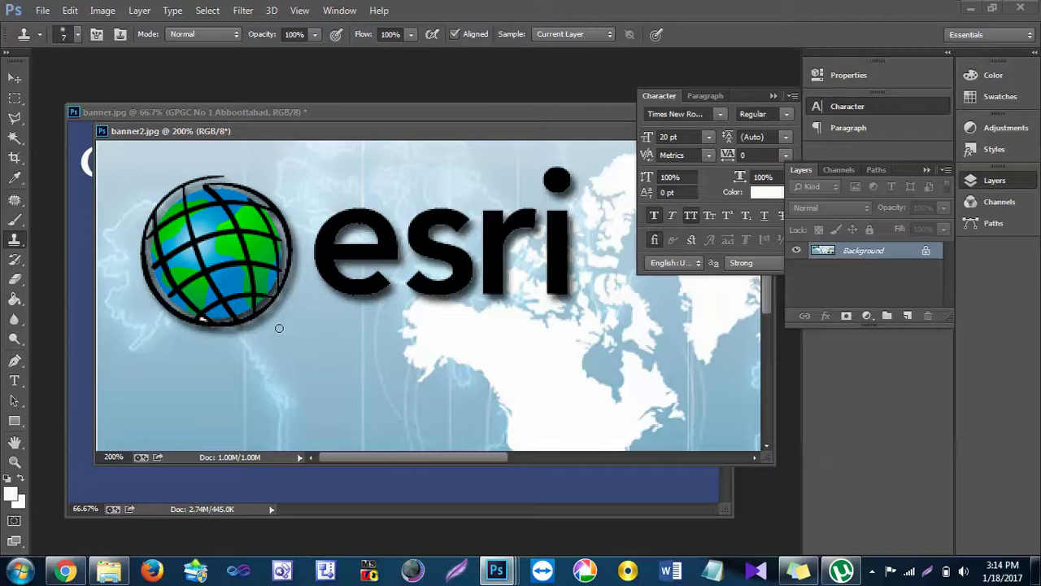
key("bracketright")
key("bracketright")
key("bracketright")
key("bracketright")
key("bracketleft")
key("bracketleft")
left_click(308, 338, "alt")
mouse_move(284, 302)
left_mouse_down()
mouse_move(236, 275)
mouse_move(272, 305)
mouse_move(284, 288)
mouse_move(276, 302)
left_mouse_up()
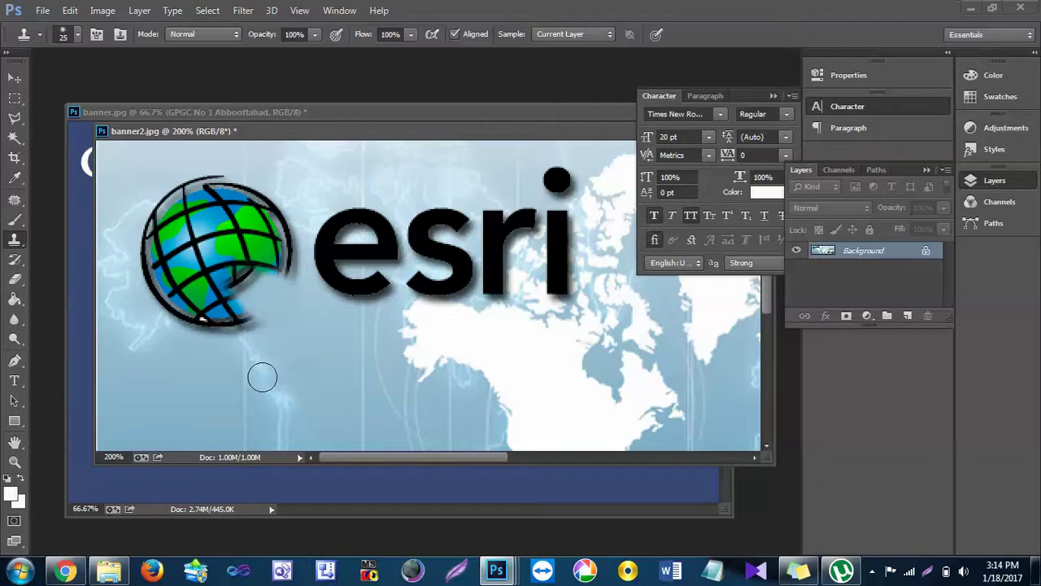
mouse_move(263, 372)
left_mouse_down()
mouse_move(222, 302)
mouse_move(251, 318)
left_mouse_up()
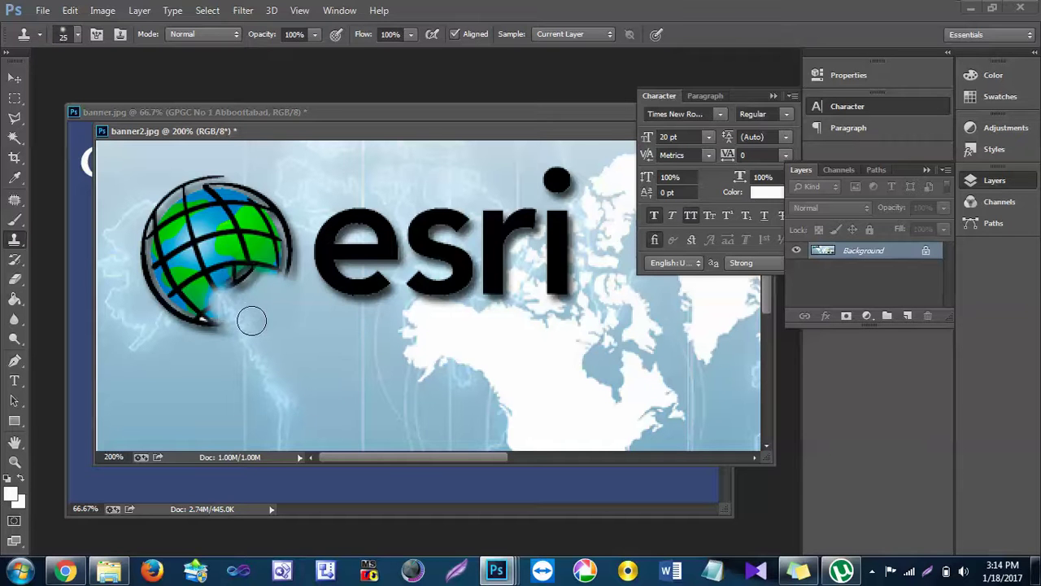
mouse_move(261, 284)
left_mouse_down()
mouse_move(246, 269)
mouse_move(259, 262)
mouse_move(284, 288)
mouse_move(276, 297)
mouse_move(279, 263)
mouse_move(263, 263)
mouse_move(282, 317)
left_mouse_up()
- Clone sampled background over the centre, bottom and left side of the esri globe
left_click(308, 345, "alt")
mouse_move(221, 283)
left_mouse_down()
mouse_move(232, 295)
mouse_move(215, 259)
mouse_move(246, 279)
left_mouse_up()
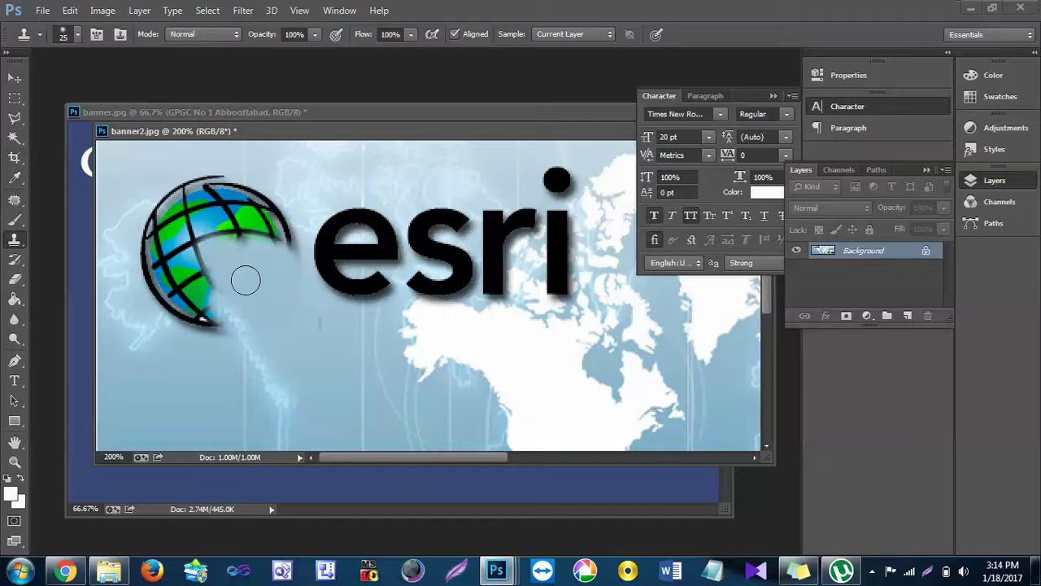
left_click(181, 367, "alt")
mouse_move(200, 325)
left_mouse_down()
mouse_move(221, 316)
mouse_move(206, 318)
mouse_move(198, 290)
mouse_move(196, 339)
left_mouse_up()
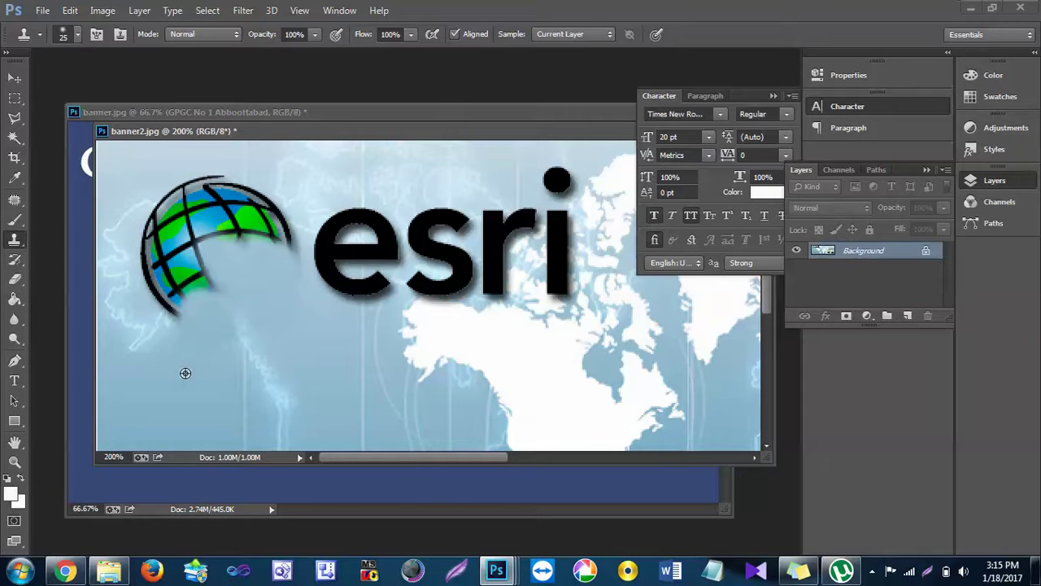
mouse_move(202, 306)
left_mouse_down()
mouse_move(213, 262)
mouse_move(209, 281)
mouse_move(189, 265)
mouse_move(171, 240)
mouse_move(195, 230)
mouse_move(180, 208)
left_mouse_up()
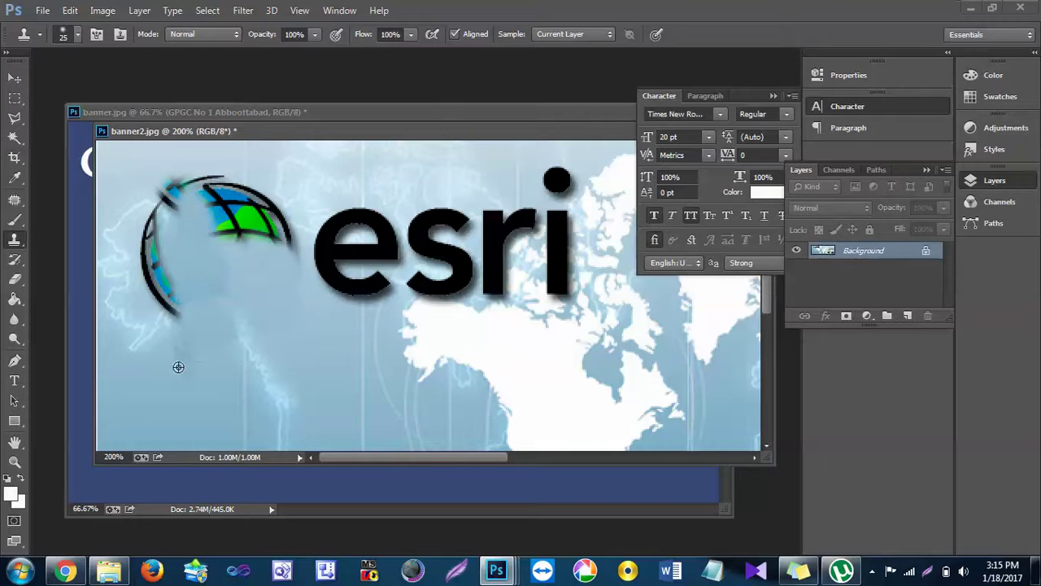
left_click(167, 405, "alt")
left_click_drag(168, 302, 159, 232)
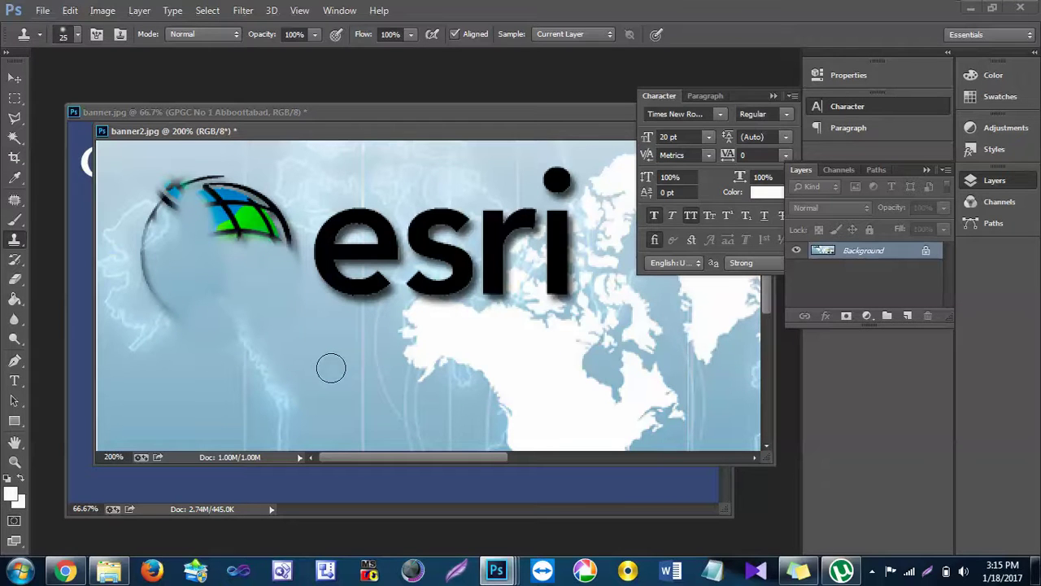
left_click_drag(260, 265, 235, 247)
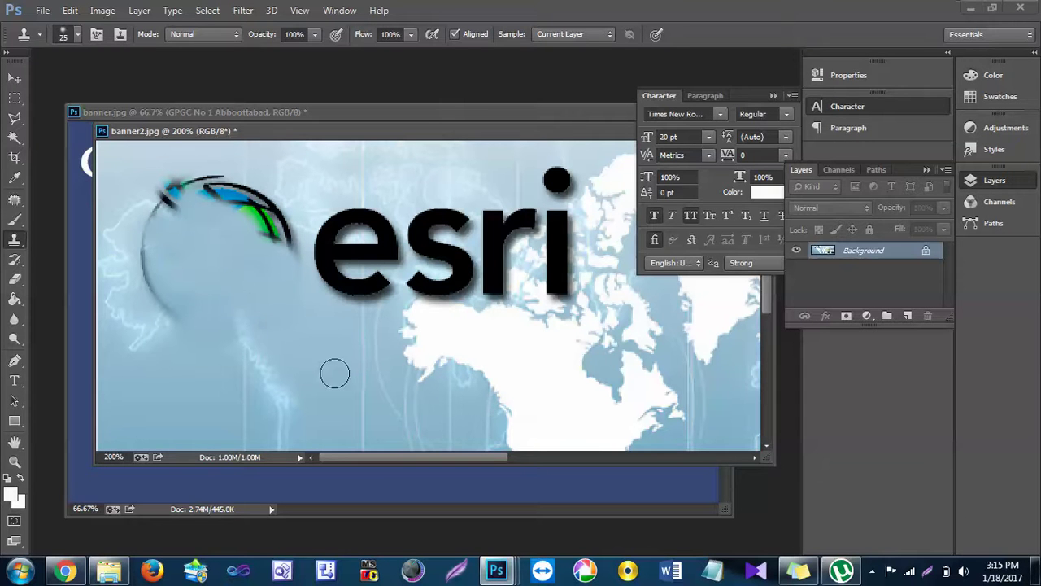
- Clone sampled background over the globe's upper-left edge and part of its remaining green area
left_click(330, 374, "alt")
mouse_move(160, 209)
left_mouse_down()
mouse_move(162, 177)
mouse_move(181, 174)
mouse_move(178, 206)
left_mouse_up()
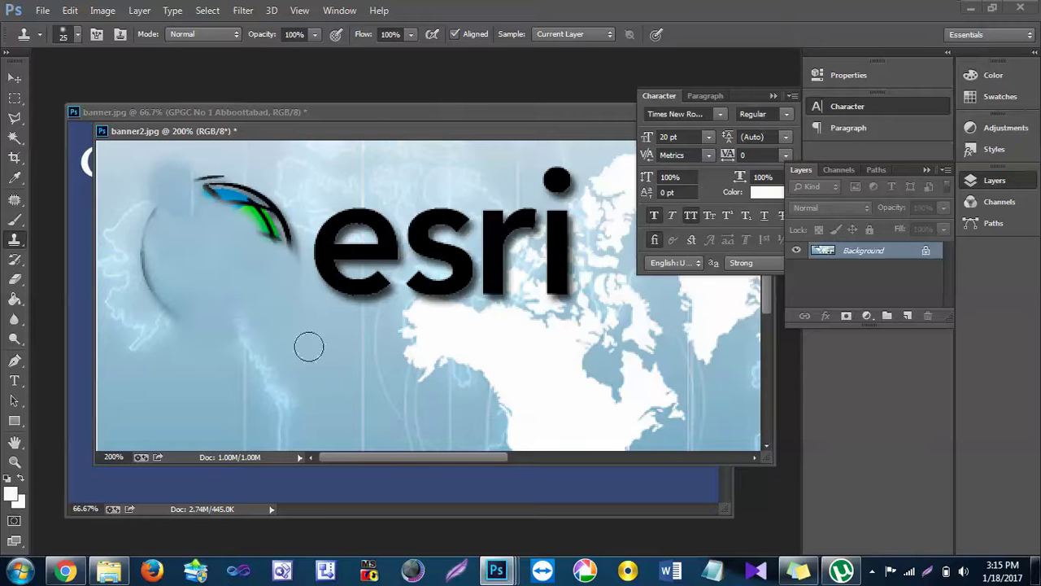
left_click(118, 156, "alt")
mouse_move(134, 176)
left_mouse_down()
mouse_move(218, 187)
mouse_move(144, 174)
mouse_move(184, 168)
mouse_move(168, 163)
mouse_move(198, 186)
left_mouse_up()
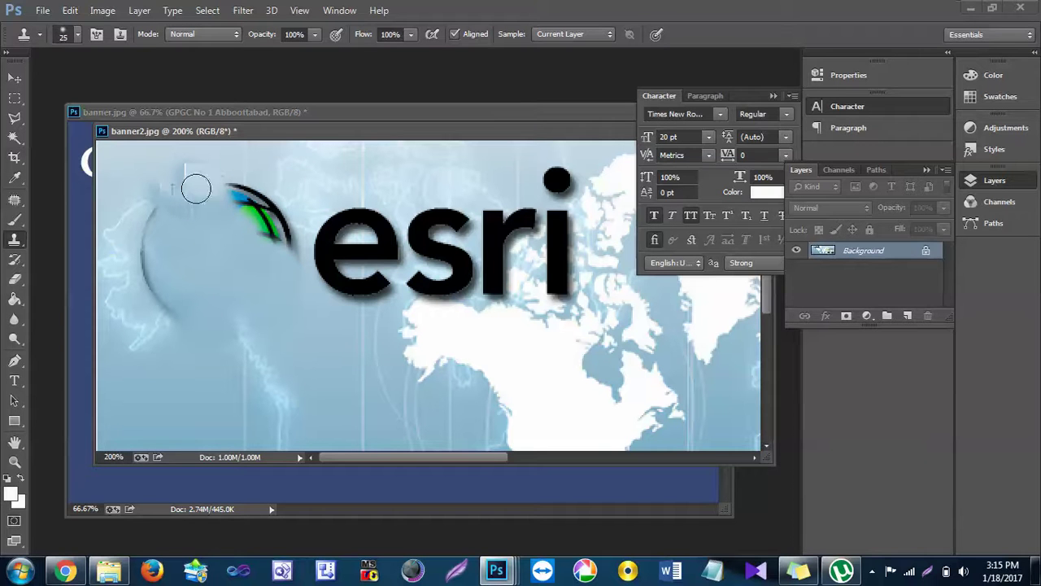
left_click(319, 366, "alt")
mouse_move(285, 285)
left_mouse_down()
mouse_move(277, 239)
mouse_move(248, 233)
mouse_move(301, 305)
left_mouse_up()
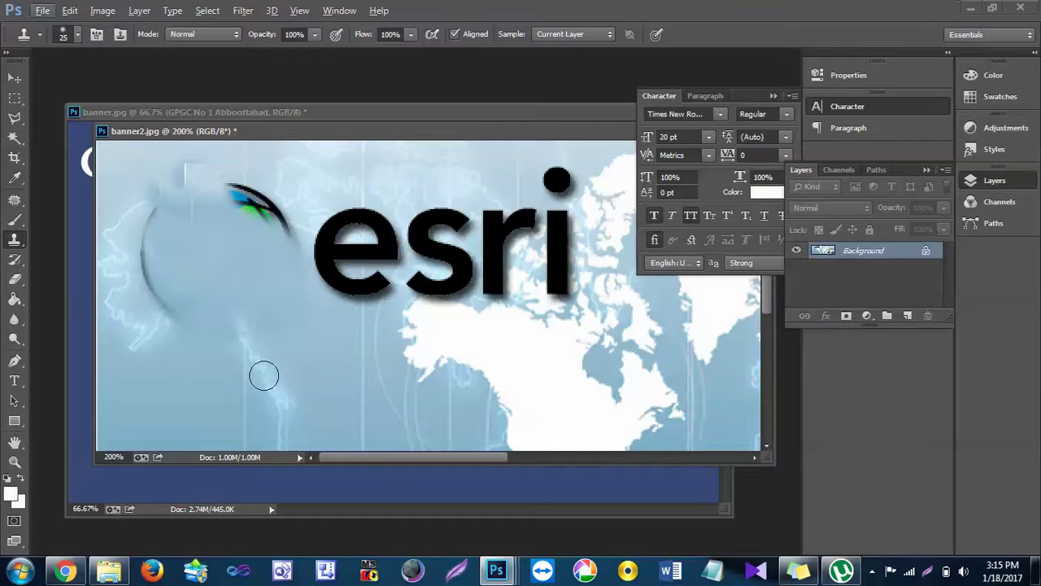
- Extend the light jagged line up and to the left across the cleared globe area with the Clone Stamp
left_click_drag(249, 340, 219, 277)
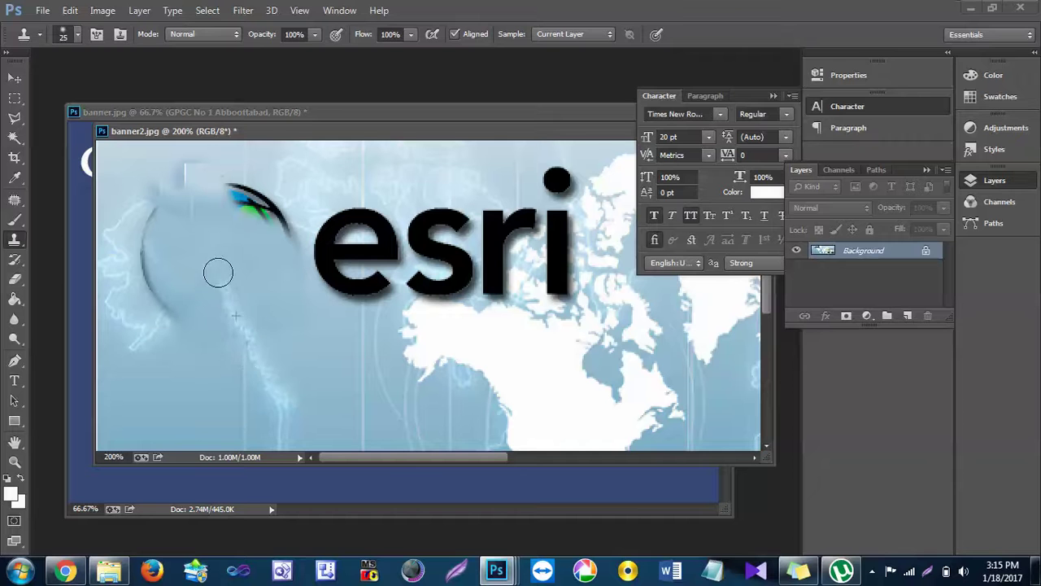
left_click_drag(228, 310, 195, 216)
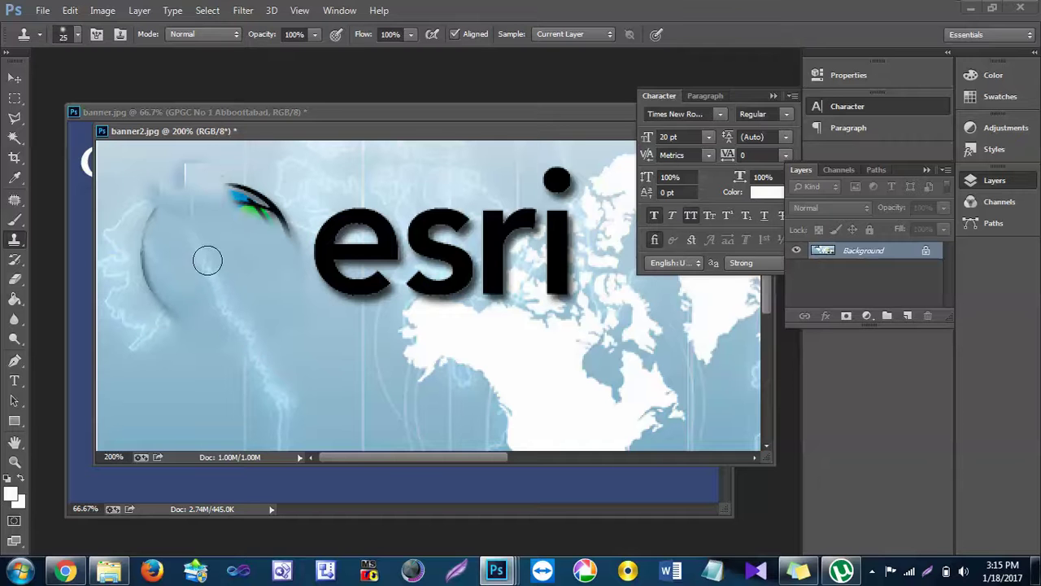
left_click_drag(180, 211, 148, 183)
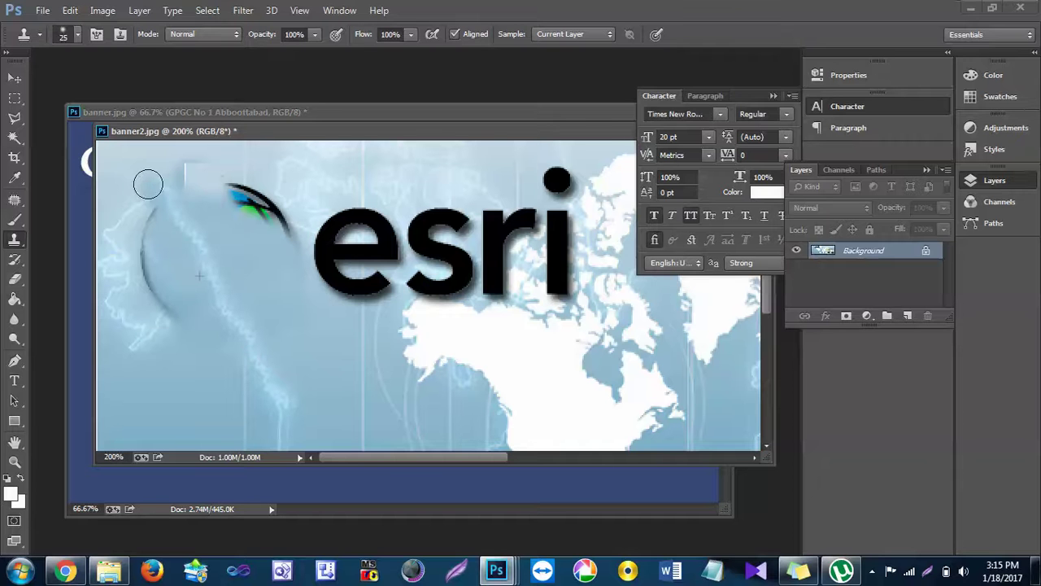
- Clone background over the globe's remaining left rim and upper-right arc
left_click(159, 323, "alt")
mouse_move(160, 324)
left_mouse_down()
mouse_move(189, 281)
mouse_move(173, 314)
mouse_move(153, 248)
mouse_move(146, 282)
mouse_move(154, 245)
left_mouse_up()
left_click(185, 395, "alt")
left_click_drag(184, 281, 191, 287)
mouse_move(306, 278)
left_mouse_down()
mouse_move(274, 214)
mouse_move(209, 195)
mouse_move(237, 216)
mouse_move(222, 184)
mouse_move(255, 200)
left_mouse_up()
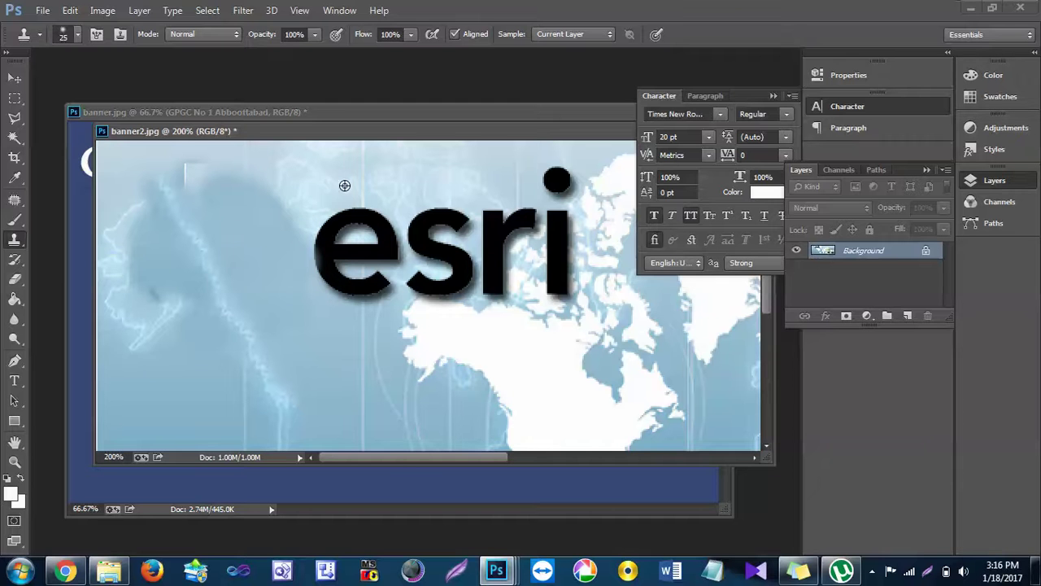
- Clone the pale cloudy texture across the map's upper-left area, enlarging the brush to 35 px for the dark patch below it
mouse_move(327, 185)
left_mouse_down()
mouse_move(290, 220)
mouse_move(257, 205)
mouse_move(245, 229)
mouse_move(221, 203)
mouse_move(251, 196)
mouse_move(208, 177)
left_mouse_up()
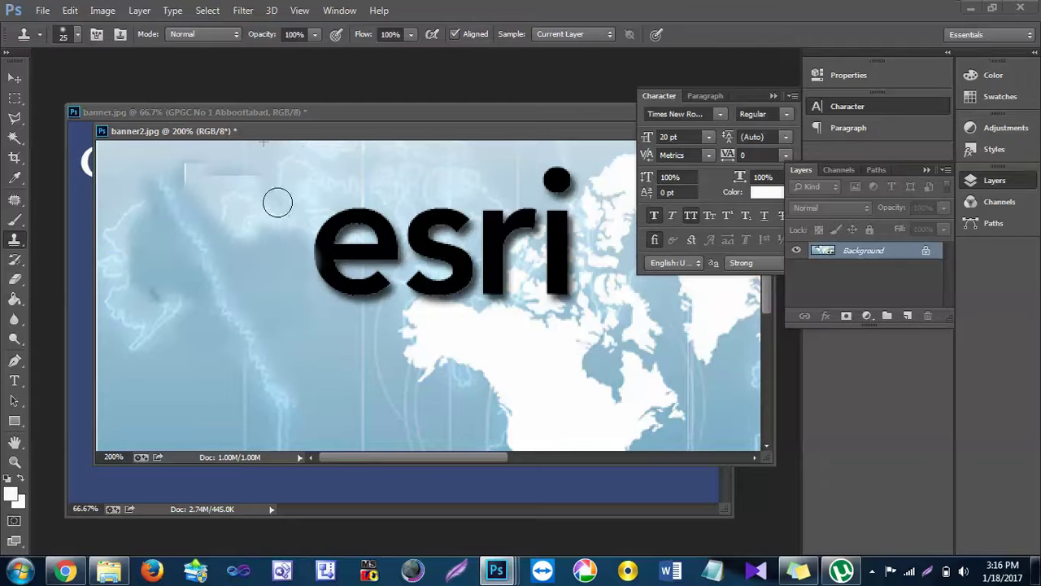
mouse_move(328, 182)
left_mouse_down()
mouse_move(260, 182)
mouse_move(222, 164)
mouse_move(262, 163)
mouse_move(209, 168)
mouse_move(223, 154)
mouse_move(223, 169)
mouse_move(302, 174)
mouse_move(189, 158)
mouse_move(184, 193)
mouse_move(159, 188)
mouse_move(162, 205)
mouse_move(142, 171)
mouse_move(132, 199)
mouse_move(148, 223)
mouse_move(172, 208)
mouse_move(171, 239)
left_mouse_up()
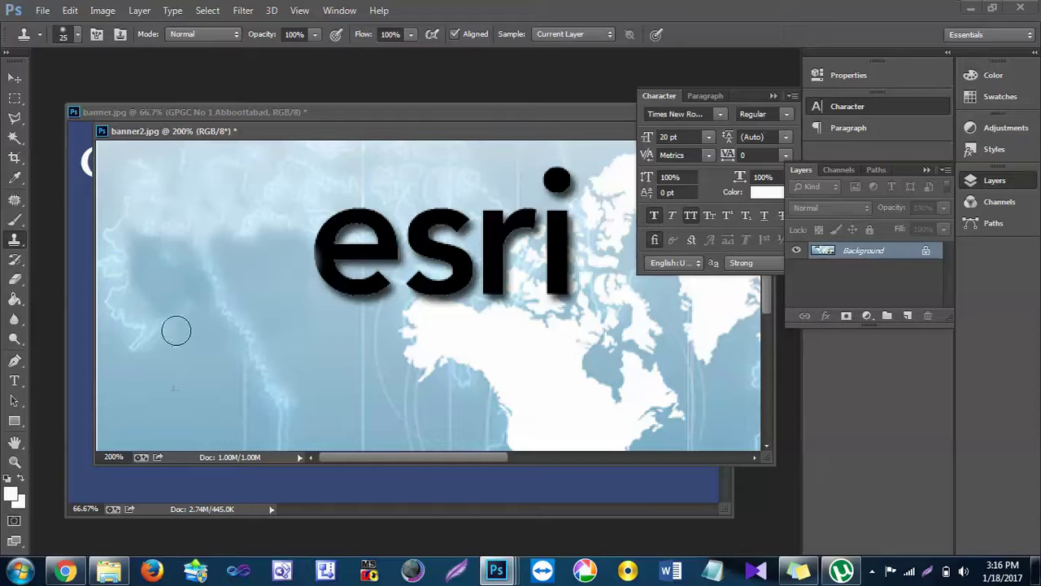
left_click(161, 197, "alt")
key("bracketright")
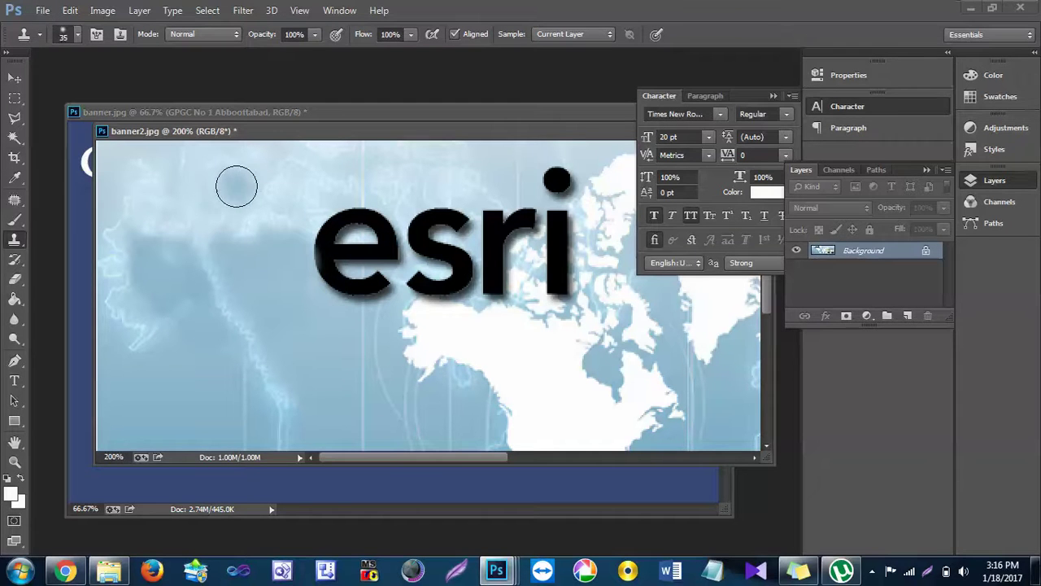
mouse_move(243, 186)
left_mouse_down()
mouse_move(188, 242)
mouse_move(186, 274)
mouse_move(152, 279)
mouse_move(244, 209)
mouse_move(186, 284)
mouse_move(114, 251)
mouse_move(154, 291)
left_mouse_up()
key("ctrl+z")
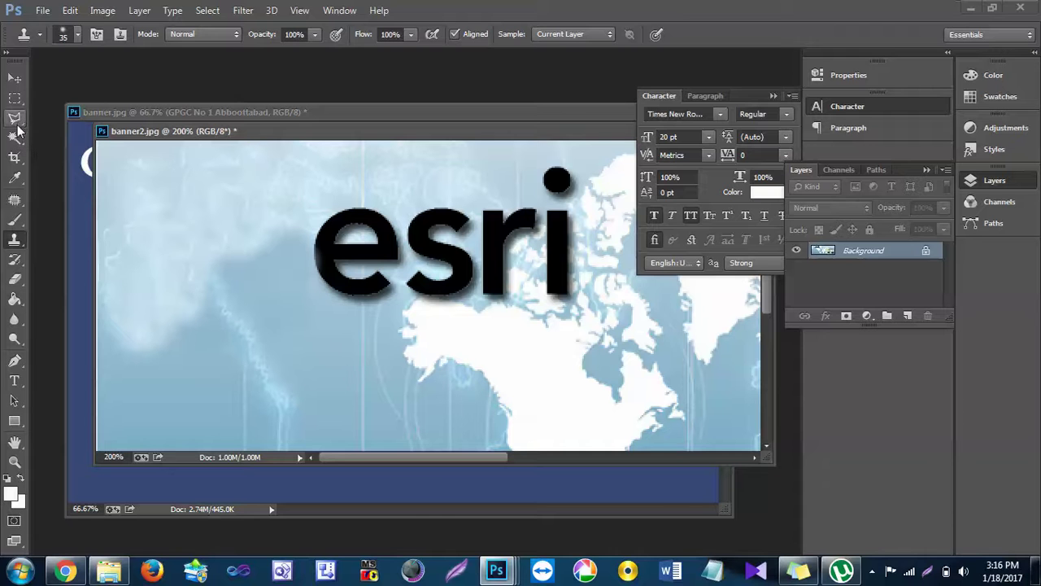
- Remove the letter "e" of the esri logo with the Patch tool and patch the smudges around it
left_click(14, 200)
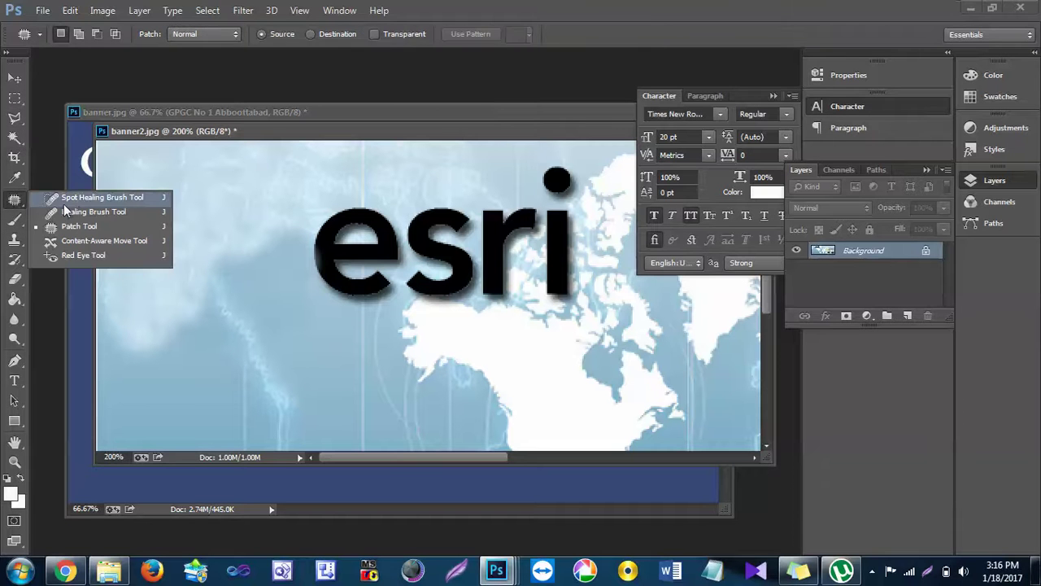
left_click(87, 229)
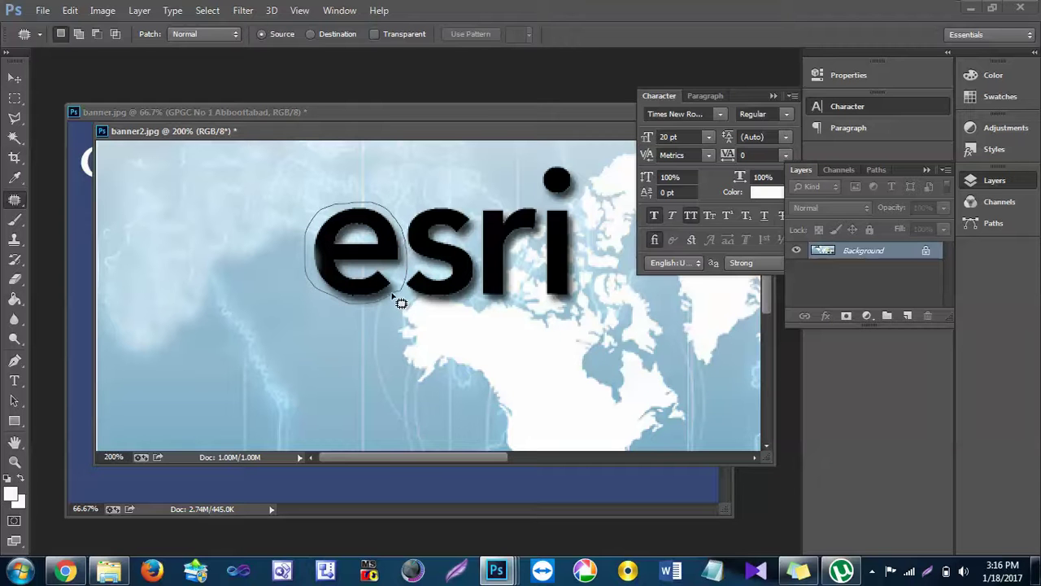
left_click_drag(400, 305, 282, 228)
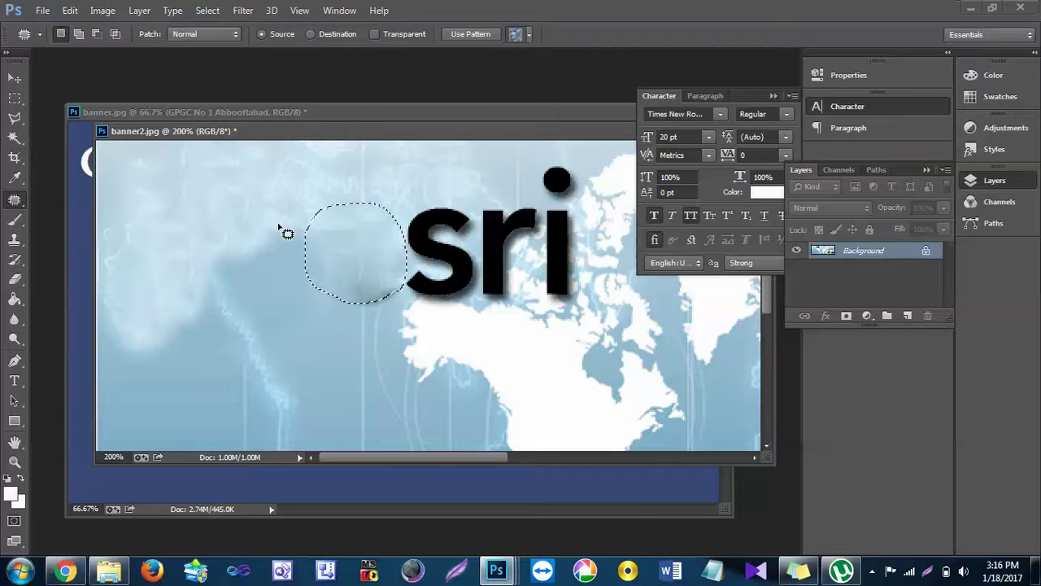
mouse_move(308, 299)
left_mouse_down()
mouse_move(244, 295)
mouse_move(315, 236)
mouse_move(307, 310)
mouse_move(293, 285)
mouse_move(314, 344)
mouse_move(352, 347)
left_mouse_up()
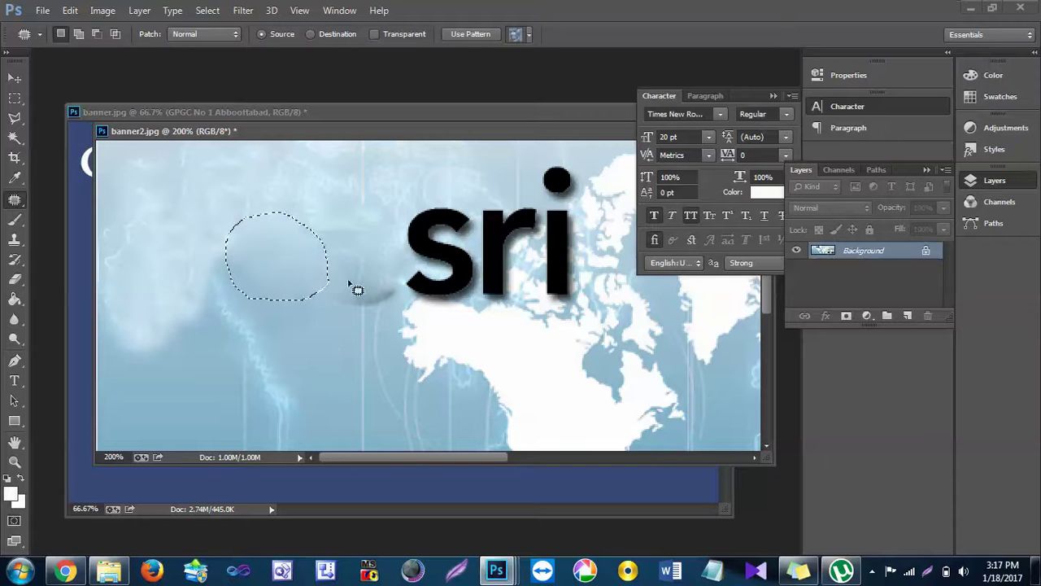
mouse_move(320, 237)
left_mouse_down()
mouse_move(322, 269)
mouse_move(363, 303)
left_mouse_up()
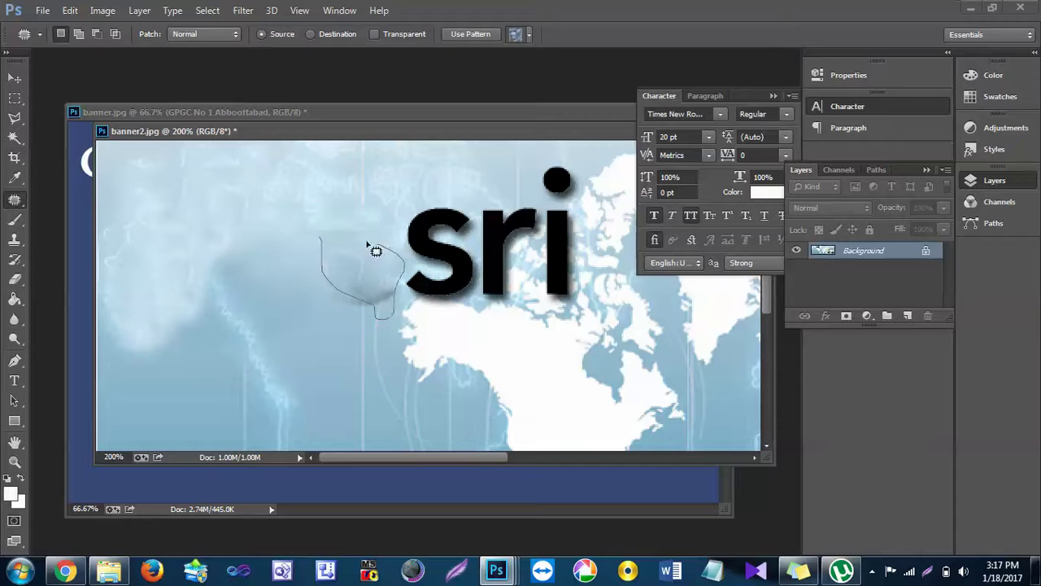
left_click_drag(323, 244, 321, 237)
mouse_move(367, 269)
left_mouse_down()
mouse_move(344, 214)
mouse_move(361, 304)
mouse_move(330, 294)
mouse_move(326, 281)
left_mouse_up()
mouse_move(383, 302)
left_mouse_down()
mouse_move(336, 237)
mouse_move(349, 293)
mouse_move(361, 255)
mouse_move(345, 244)
left_mouse_up()
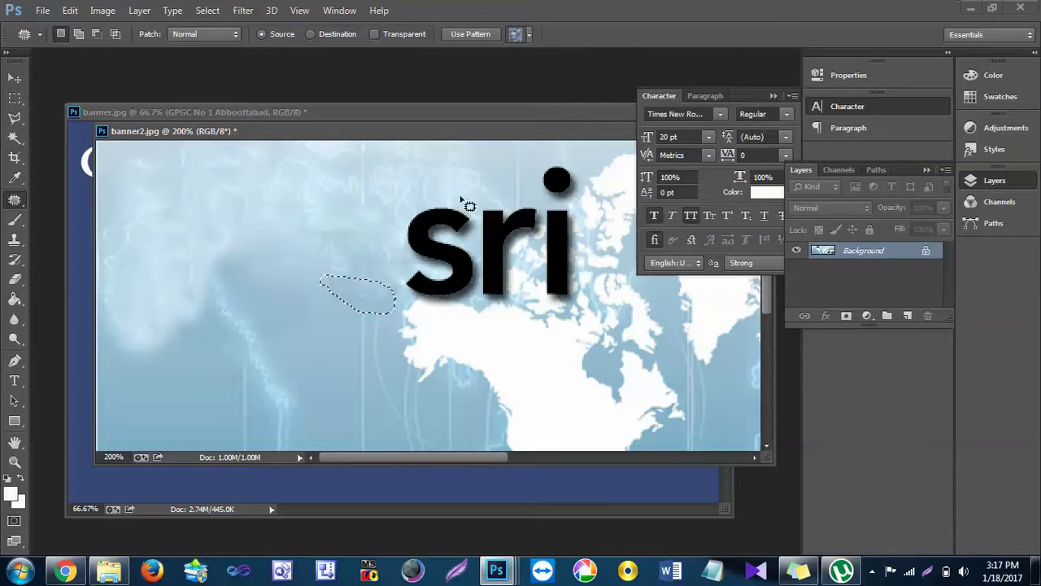
- Patch the letters "s" and "r" of the logo with nearby background
left_click_drag(461, 205, 417, 213)
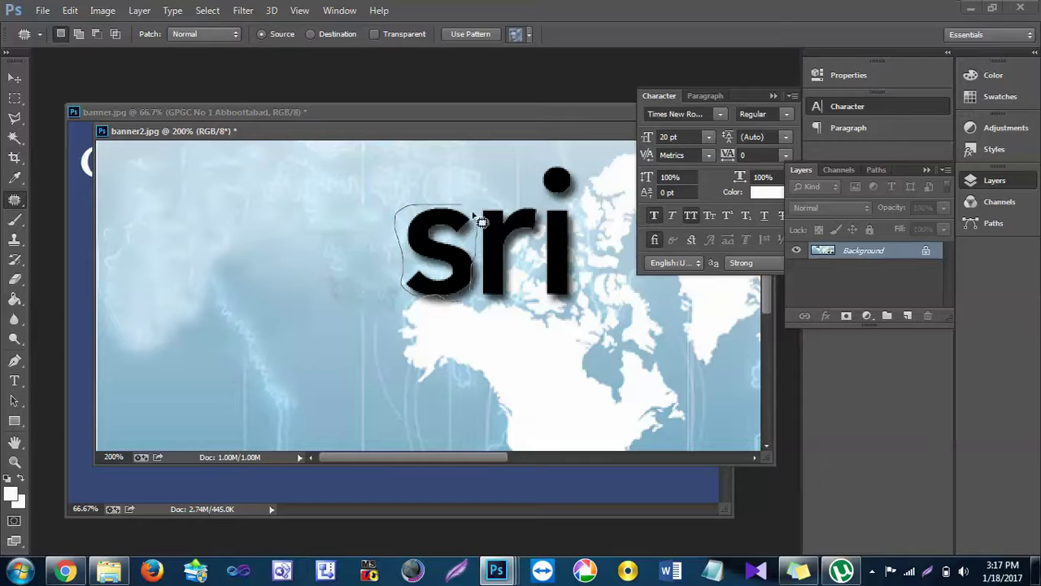
left_click_drag(461, 214, 460, 206)
mouse_move(455, 218)
left_mouse_down()
mouse_move(371, 232)
mouse_move(319, 226)
mouse_move(330, 284)
left_mouse_up()
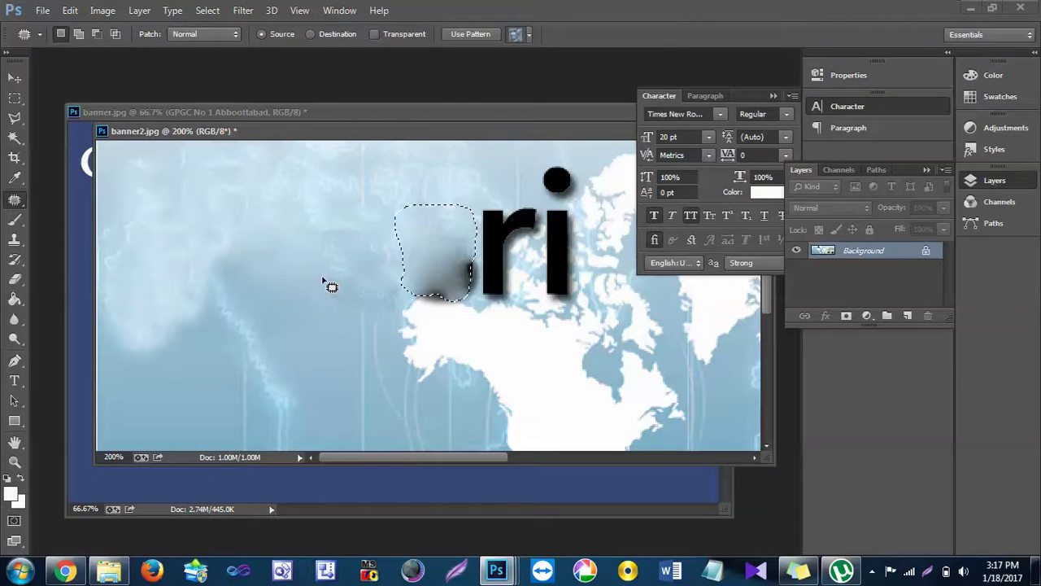
left_click(499, 216)
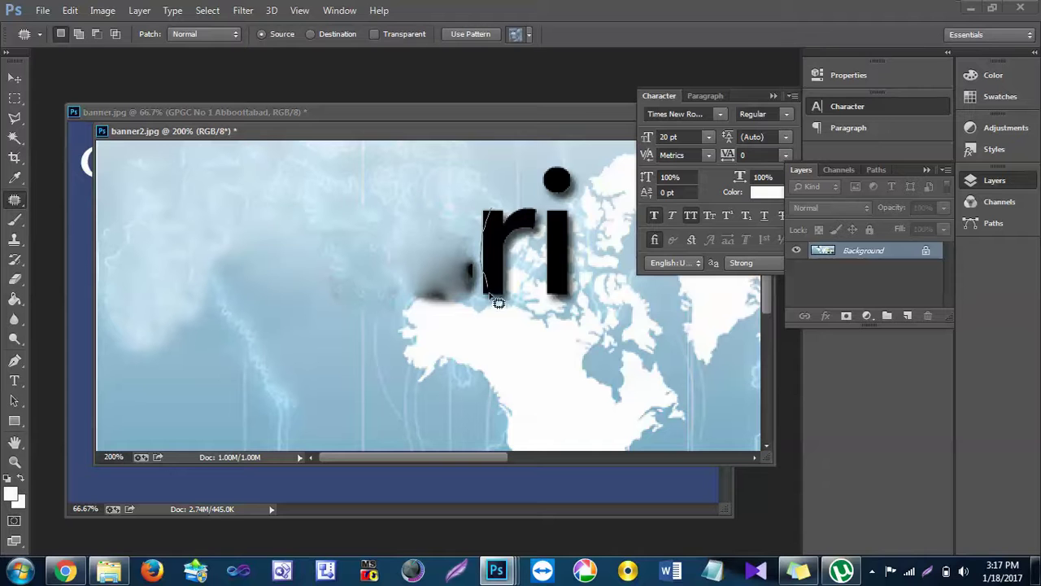
left_click_drag(493, 233, 492, 230)
left_click_drag(493, 234, 411, 211)
- Patch out the letter "i" with its dot and cover the adjacent dark smudges with map texture
left_click_drag(549, 200, 573, 312)
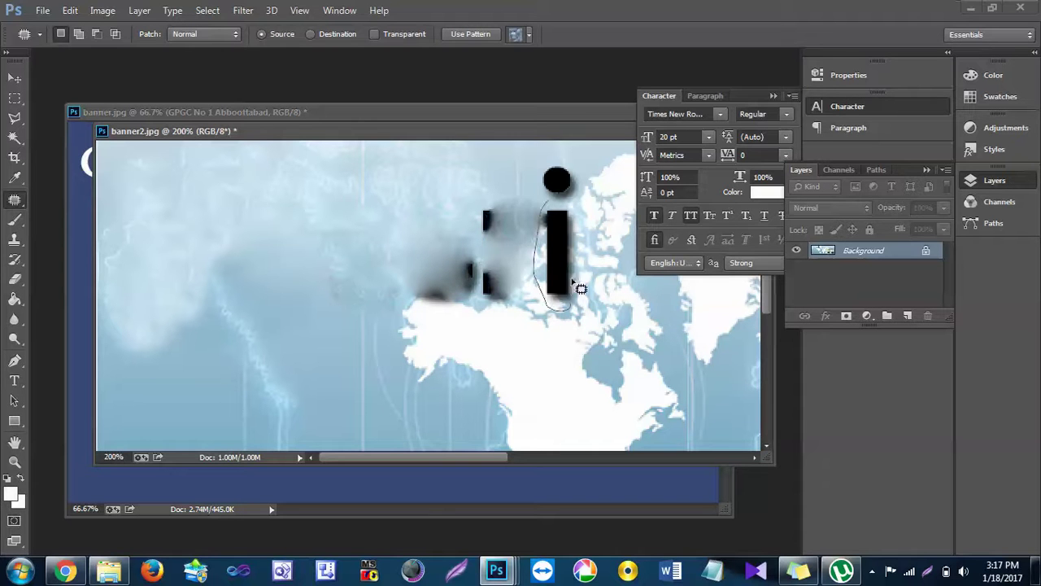
mouse_move(552, 231)
left_mouse_down()
mouse_move(599, 233)
mouse_move(581, 216)
left_mouse_up()
mouse_move(533, 184)
left_mouse_down()
mouse_move(456, 252)
mouse_move(484, 188)
mouse_move(443, 186)
mouse_move(488, 209)
mouse_move(495, 305)
left_mouse_up()
mouse_move(480, 224)
left_mouse_down()
mouse_move(580, 209)
mouse_move(534, 233)
left_mouse_up()
left_click_drag(521, 189, 480, 252)
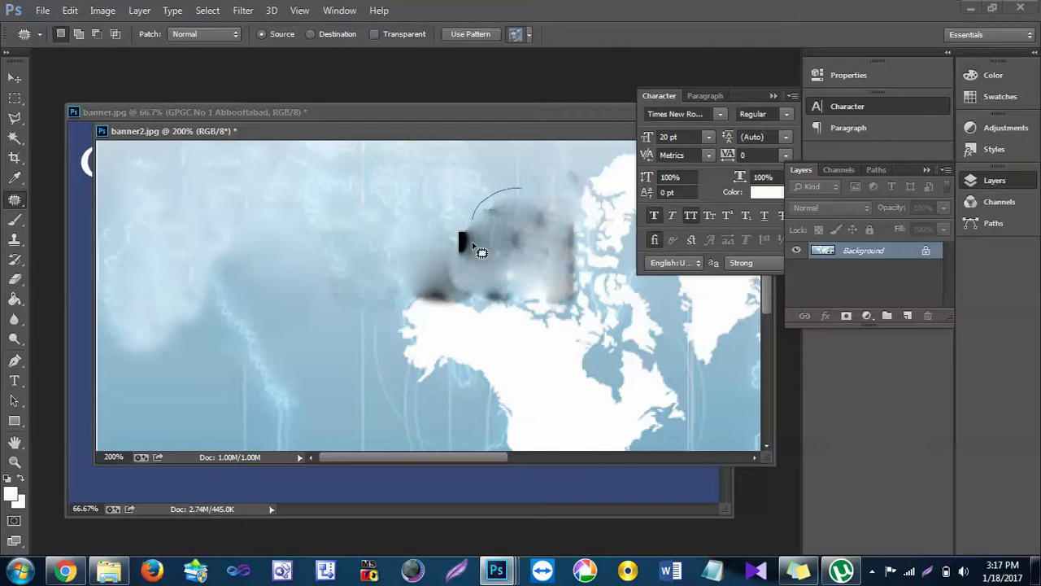
left_click_drag(586, 301, 507, 193)
mouse_move(532, 233)
left_mouse_down()
mouse_move(588, 204)
mouse_move(587, 241)
mouse_move(432, 246)
mouse_move(516, 249)
mouse_move(596, 218)
mouse_move(609, 275)
mouse_move(597, 246)
left_mouse_up()
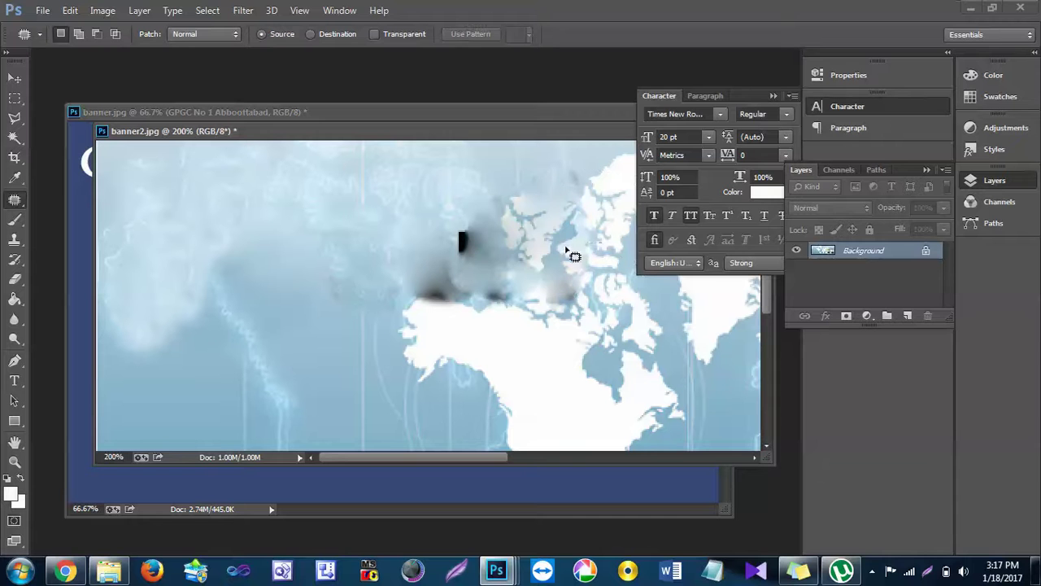
- Patch the remaining dark spots above North America with island map texture and clear the selection
mouse_move(606, 248)
left_mouse_down()
mouse_move(561, 233)
mouse_move(440, 235)
mouse_move(493, 226)
mouse_move(557, 246)
mouse_move(515, 262)
mouse_move(476, 301)
mouse_move(529, 246)
mouse_move(562, 242)
mouse_move(506, 273)
mouse_move(577, 244)
mouse_move(490, 268)
mouse_move(437, 300)
mouse_move(488, 290)
mouse_move(565, 242)
mouse_move(465, 257)
left_mouse_up()
key("ctrl+d")
key("ctrl+d")
left_click_drag(446, 251, 407, 302)
mouse_move(470, 258)
left_mouse_down()
mouse_move(532, 225)
mouse_move(456, 264)
left_mouse_up()
key("ctrl+d")
mouse_move(476, 226)
left_mouse_down()
mouse_move(421, 249)
mouse_move(527, 268)
mouse_move(465, 213)
left_mouse_up()
left_click_drag(509, 240, 570, 218)
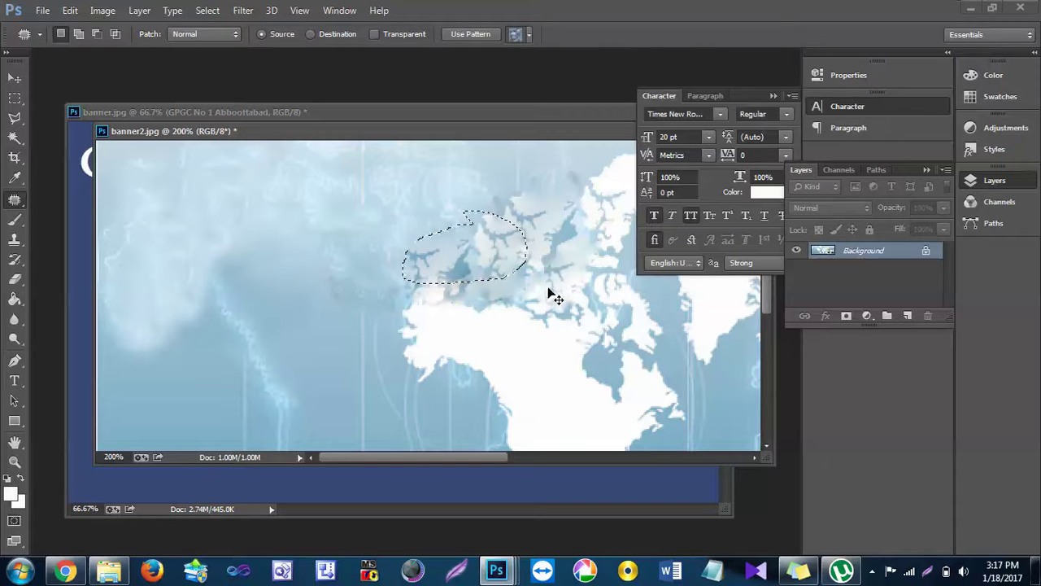
key("ctrl+d")
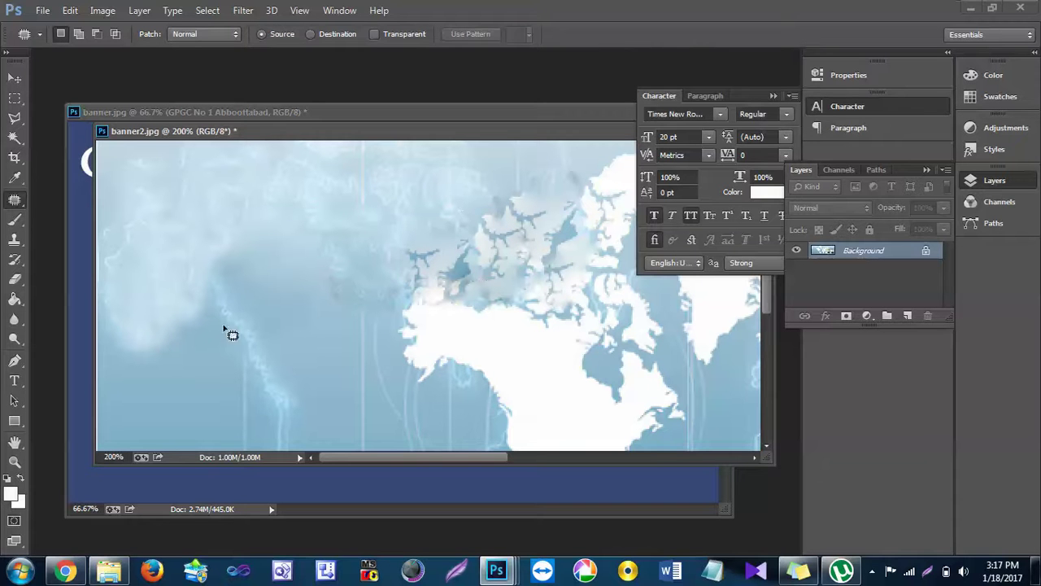
- Zoom banner2.jpg out to 66.67% to examine the whole retouched image
left_click(15, 462)
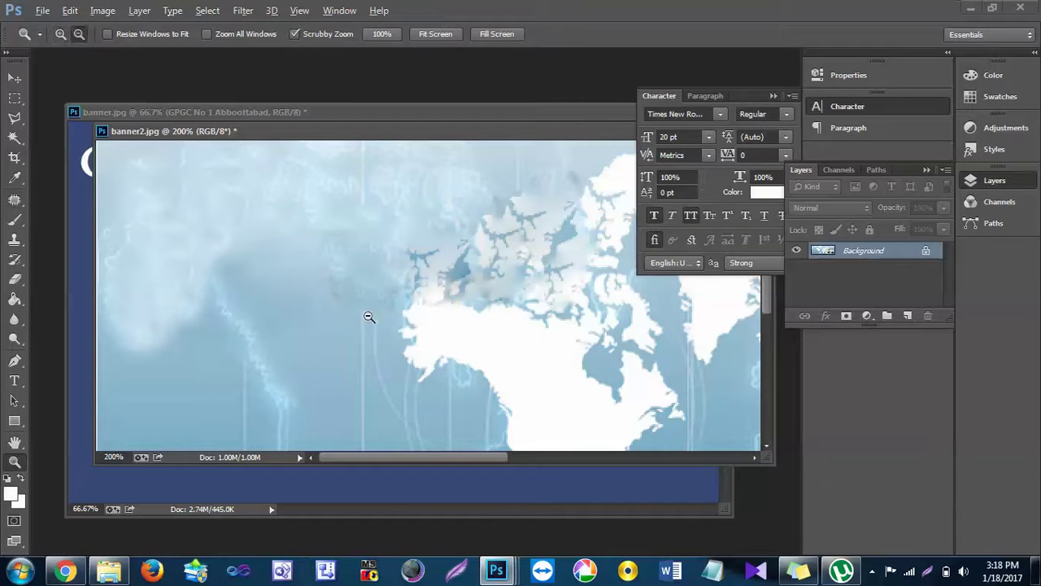
left_click(369, 317, "alt")
left_click(369, 317, "alt")
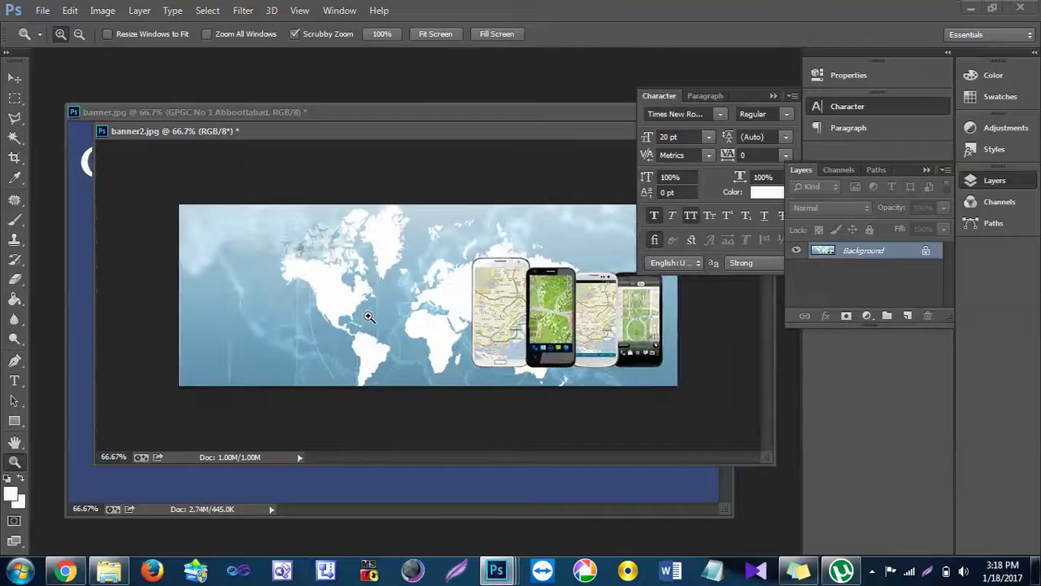
- Copy the entire retouched banner2.jpg image into banner.jpg as a new layer and collapse the Character settings
key("ctrl+a")
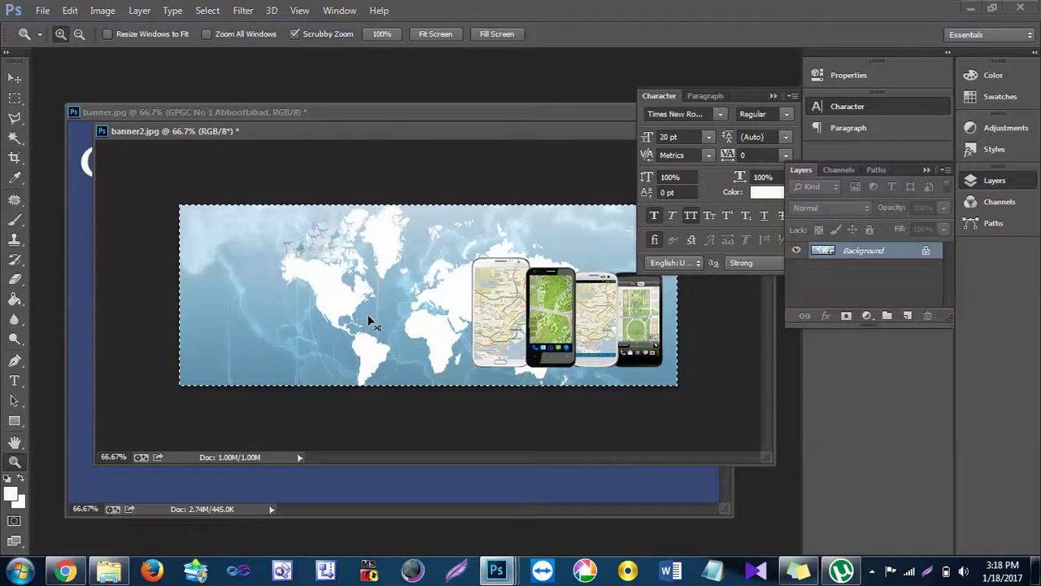
left_click(400, 482)
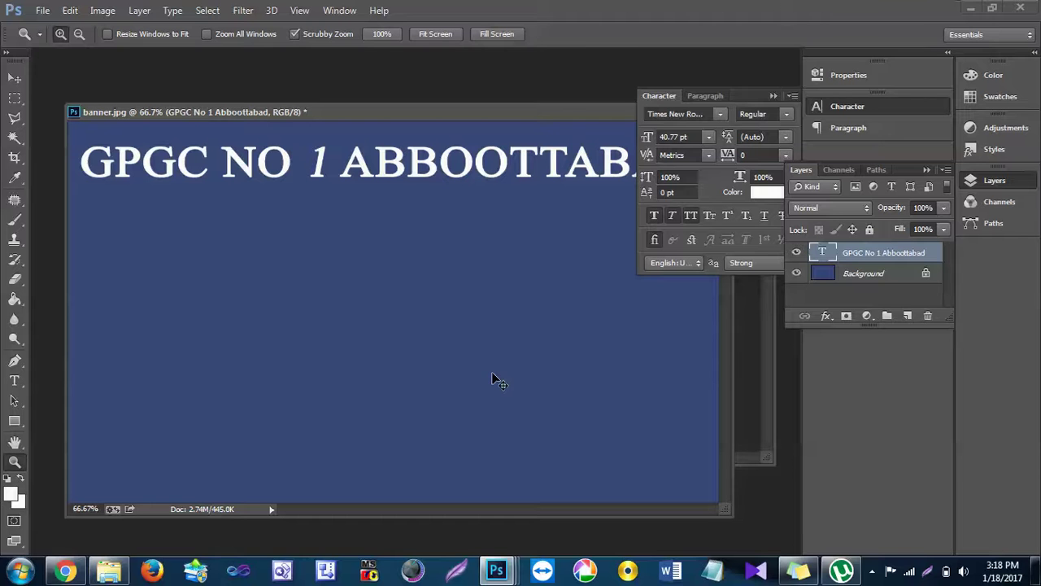
key("ctrl+v")
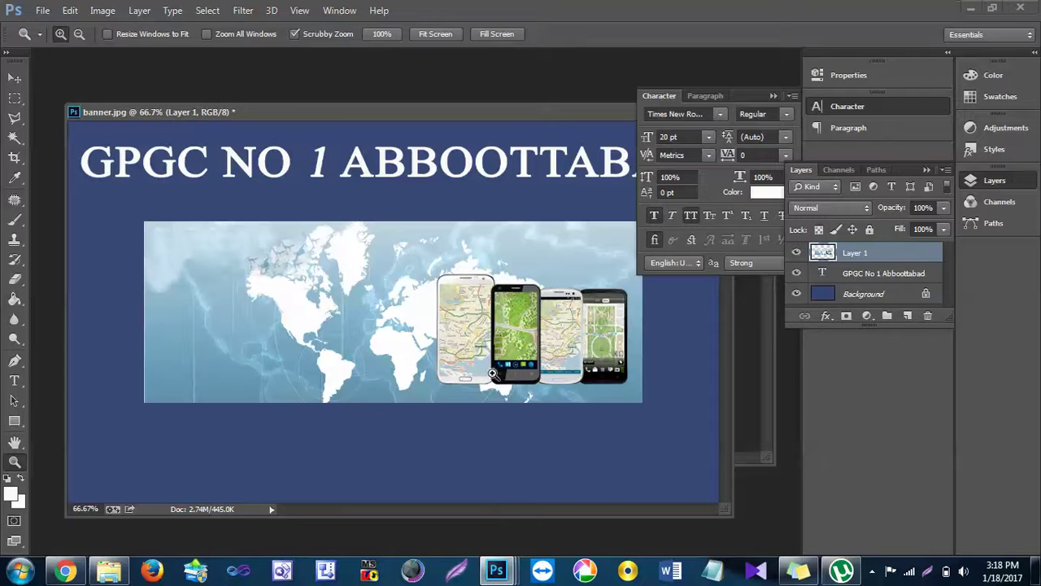
left_click(774, 95)
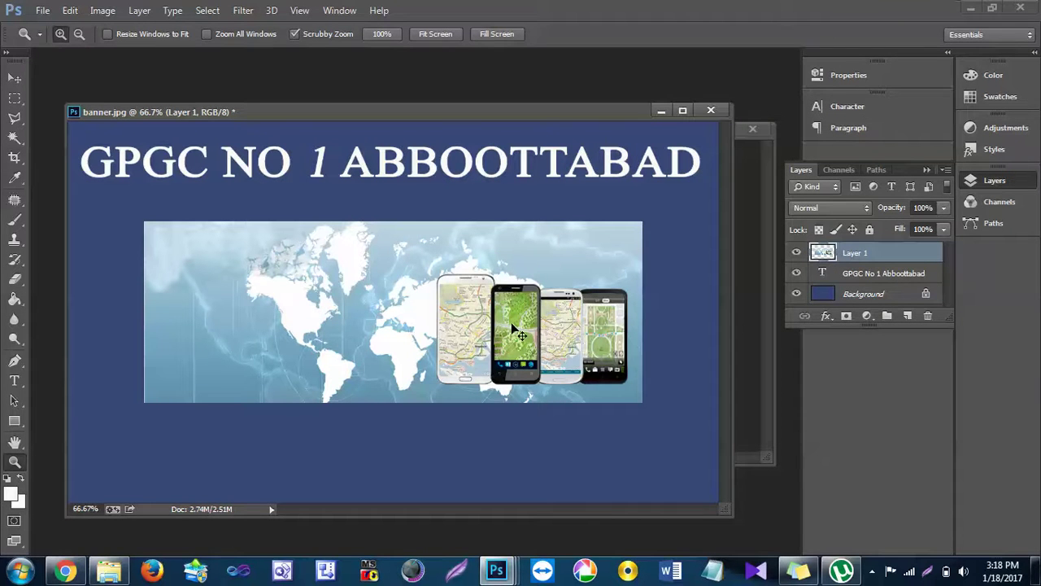
- Move the map image directly below the heading and stretch it to about 126.5% width and 109.5% height
key("ctrl+t")
left_click_drag(367, 275, 304, 244)
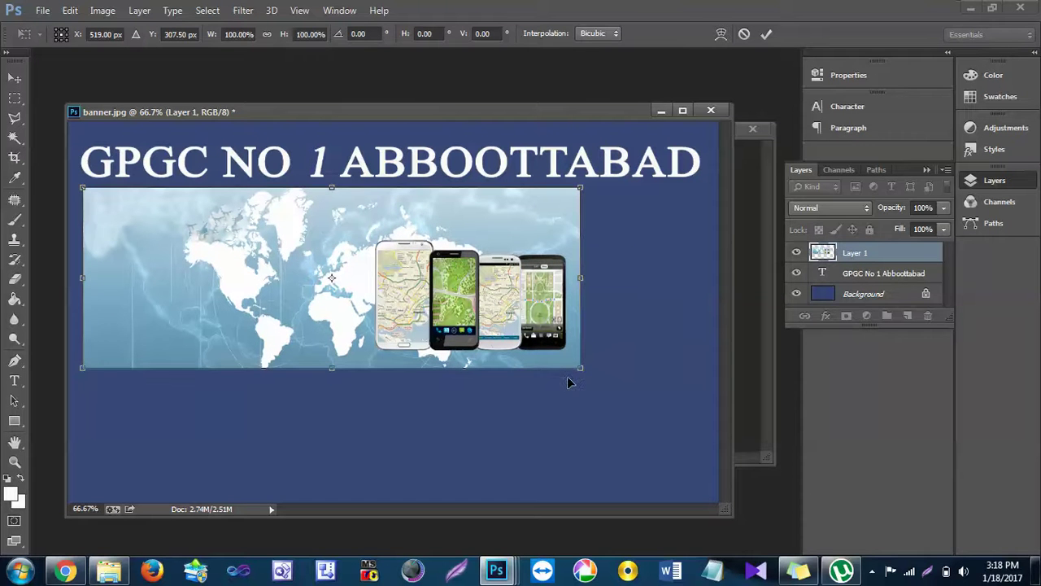
left_click_drag(578, 367, 711, 385)
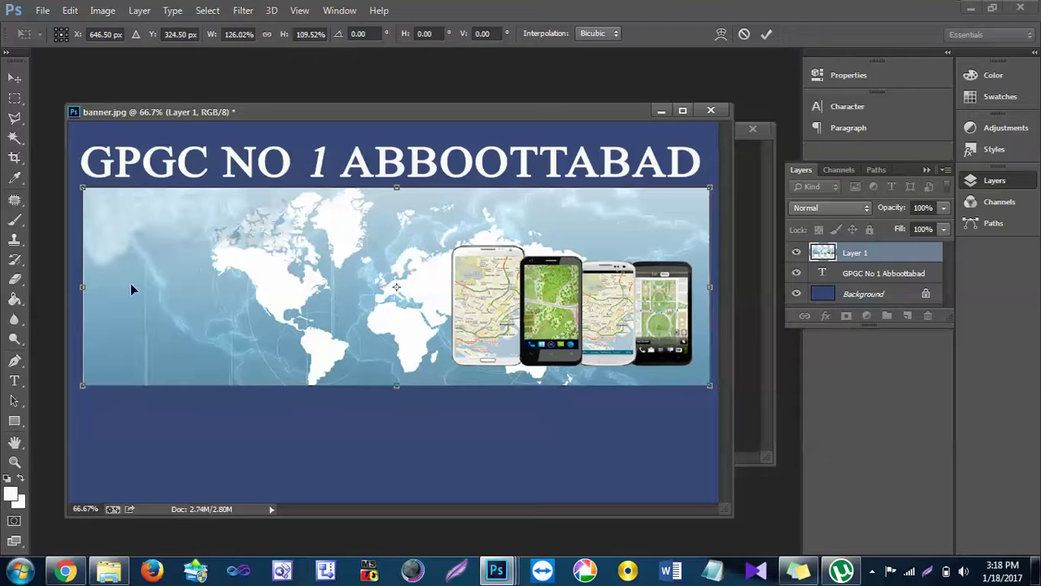
mouse_move(89, 287)
left_mouse_down()
mouse_move(67, 285)
mouse_move(82, 285)
left_mouse_up()
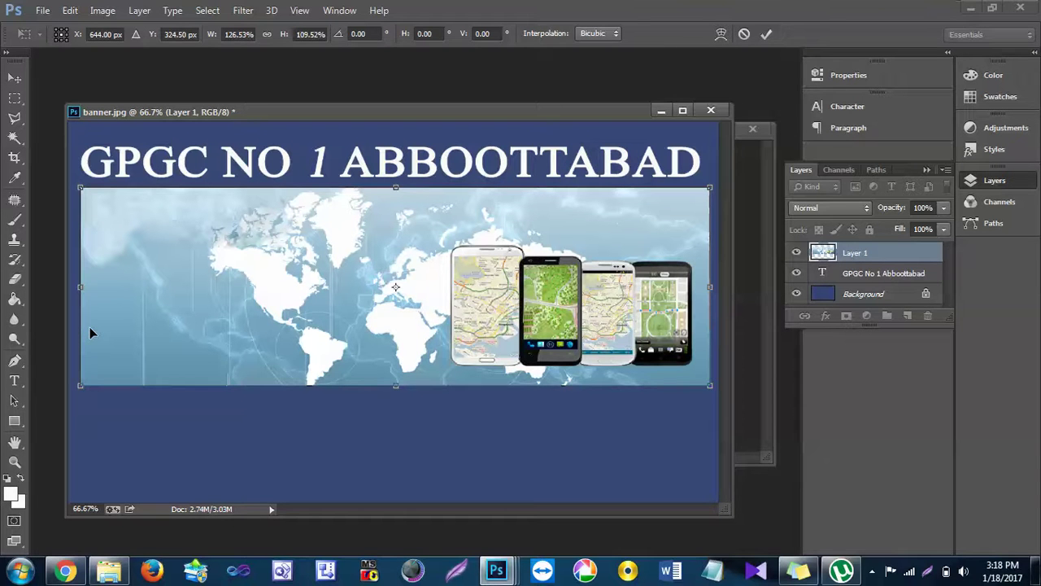
key("Return")
key("z")
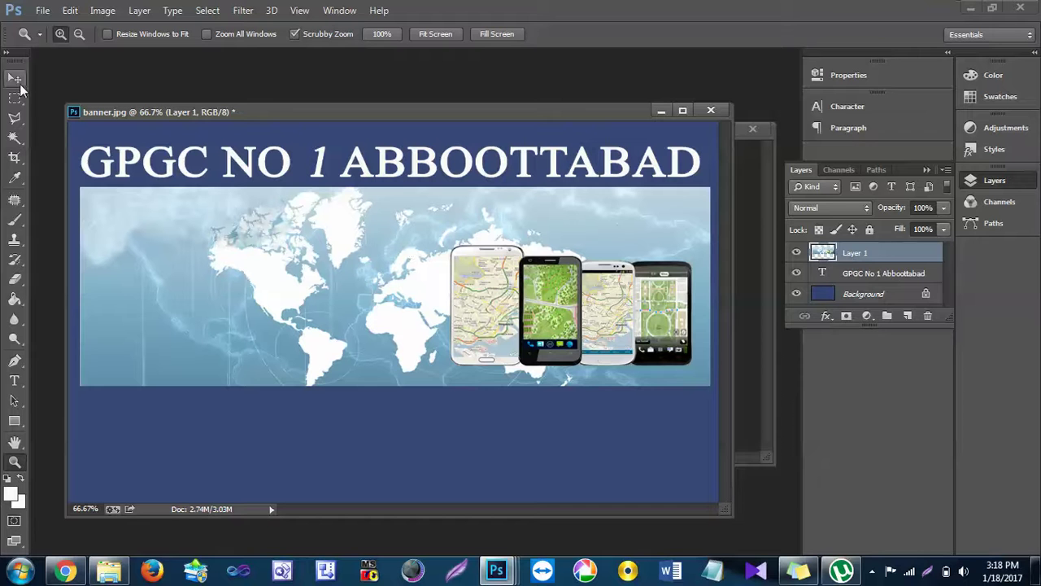
- Narrow the "GPGC No 1 Abboottabad" heading from both sides to about 77% width and slightly reduce its height
left_click(825, 274)
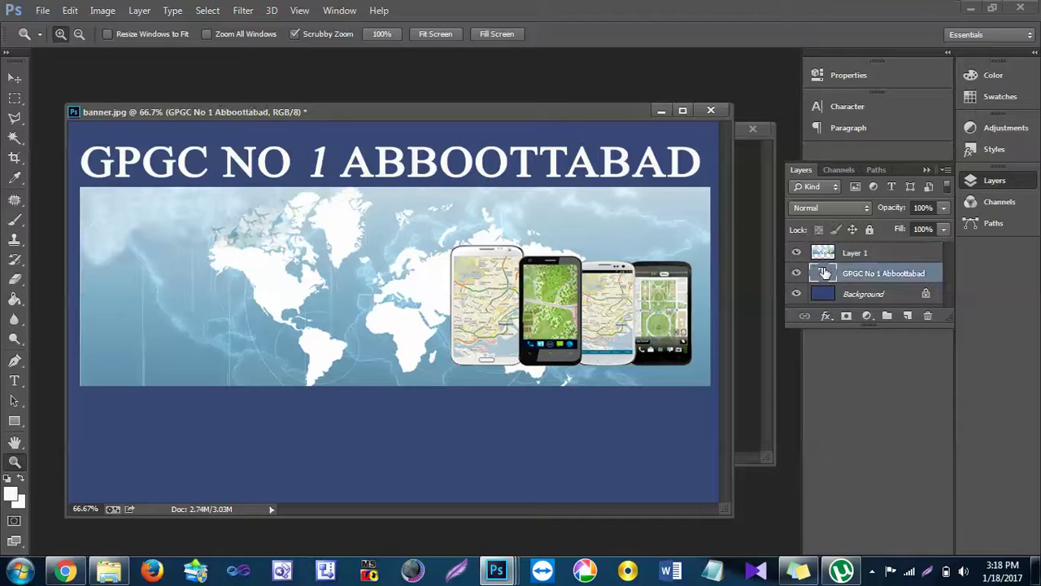
key("ctrl+t")
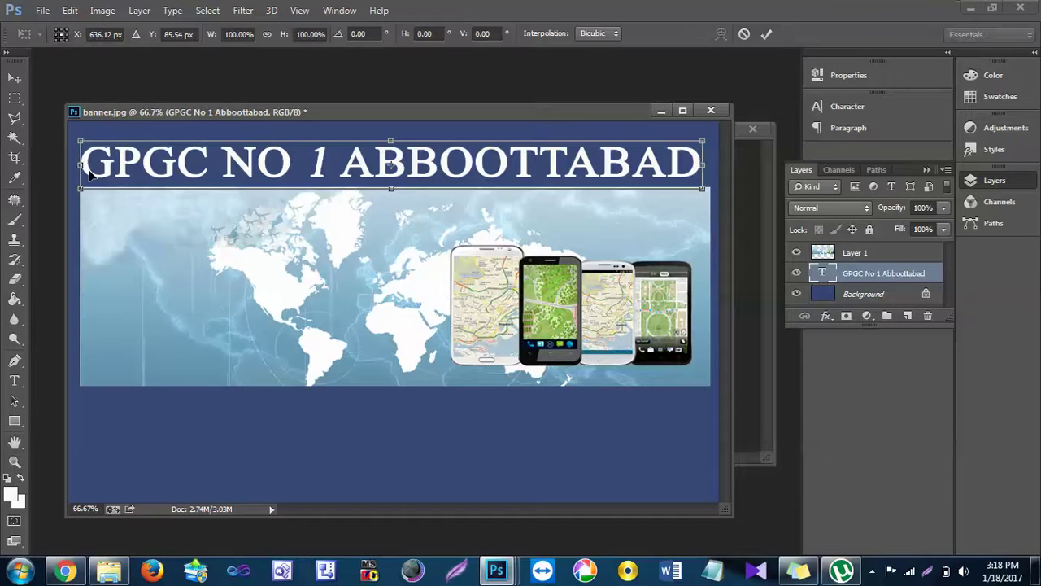
left_click_drag(76, 166, 159, 165)
left_click_drag(708, 162, 643, 162)
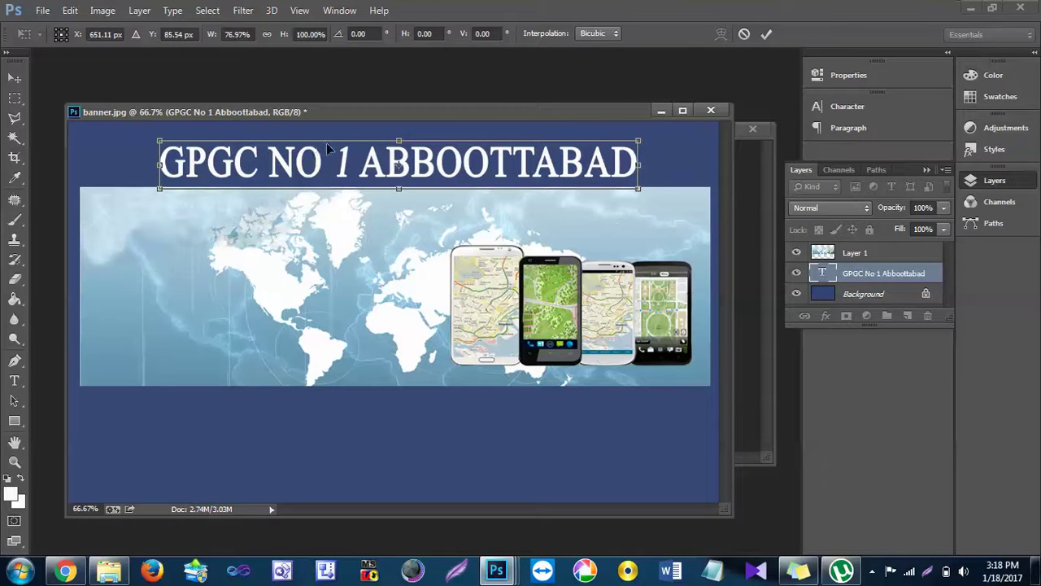
left_click_drag(391, 141, 382, 154)
key("ctrl+space")
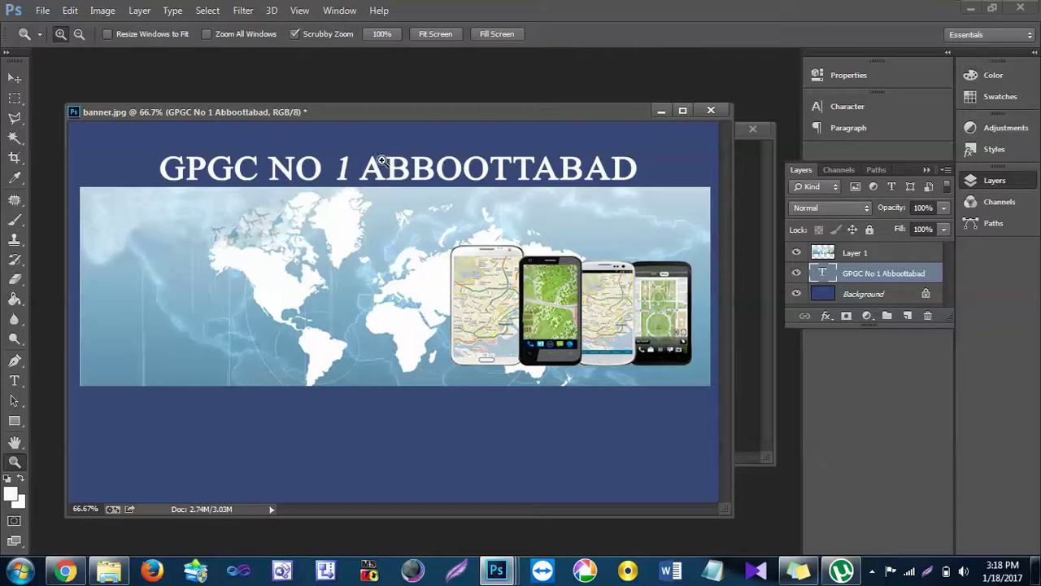
- Find the "logo gpgc 1" image on Local Disk (E:) in Windows Explorer and open it in Photoshop
left_click(109, 569)
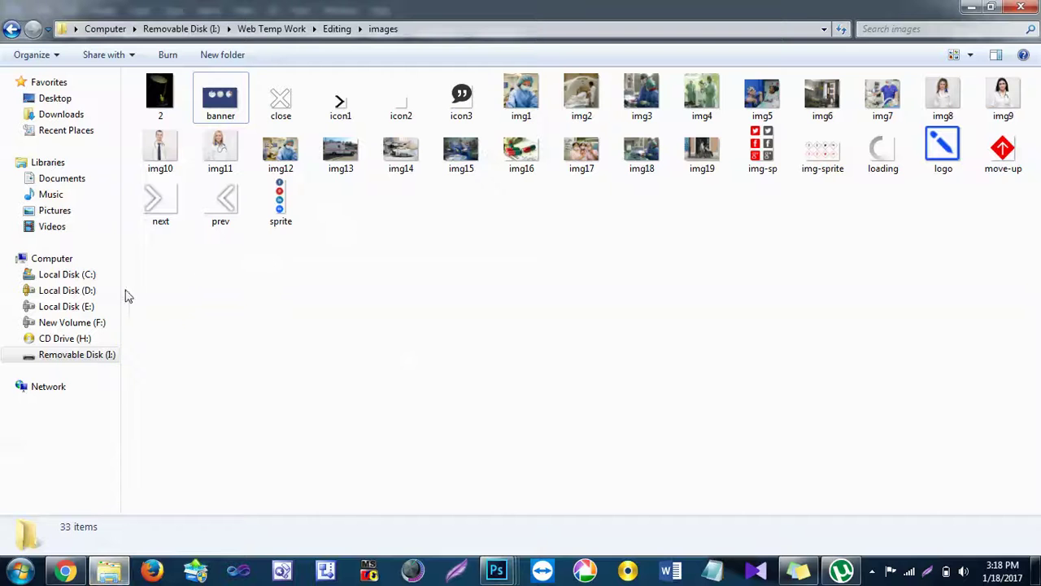
left_click(77, 306)
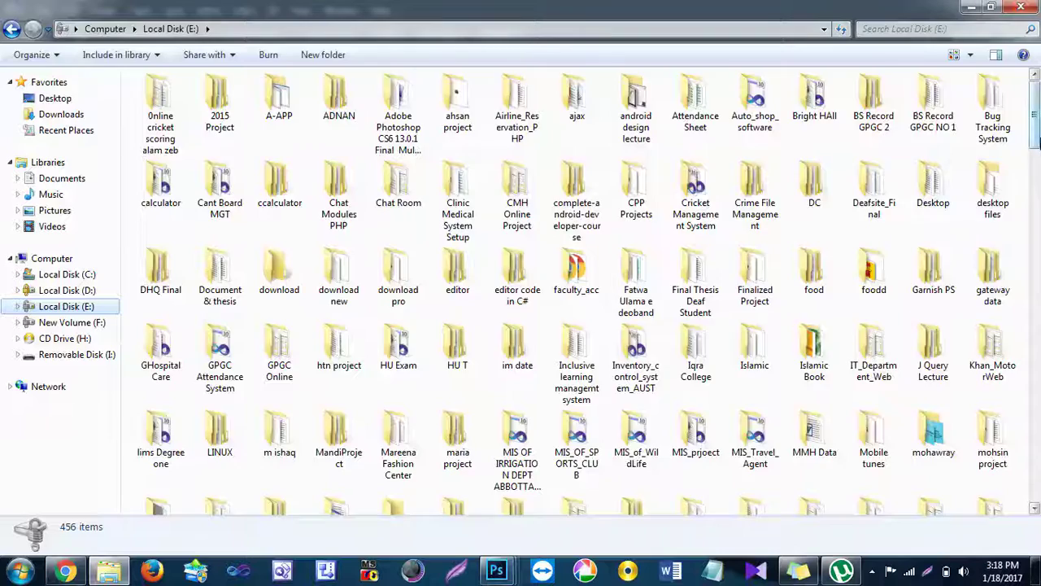
scroll(894, 130, "down", 10)
scroll(882, 135, "up", 1)
scroll(883, 135, "down", 8)
scroll(883, 134, "up", 2)
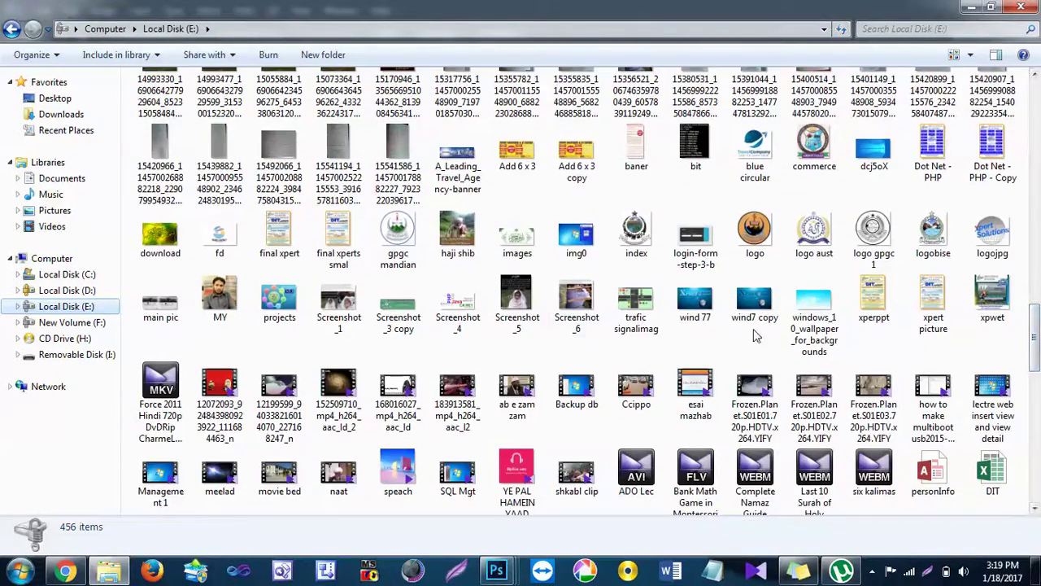
left_click(875, 236)
left_click_drag(876, 237, 398, 72)
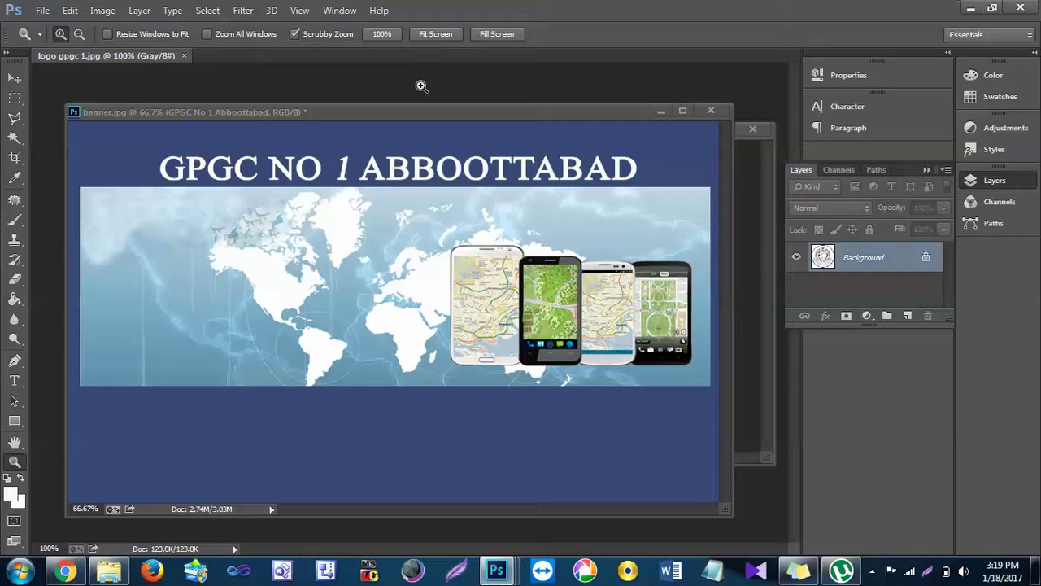
- Float logo gpgc 1.jpg in its own window over the banner and enlarge the window beyond the image edges
left_click_drag(151, 63, 160, 77)
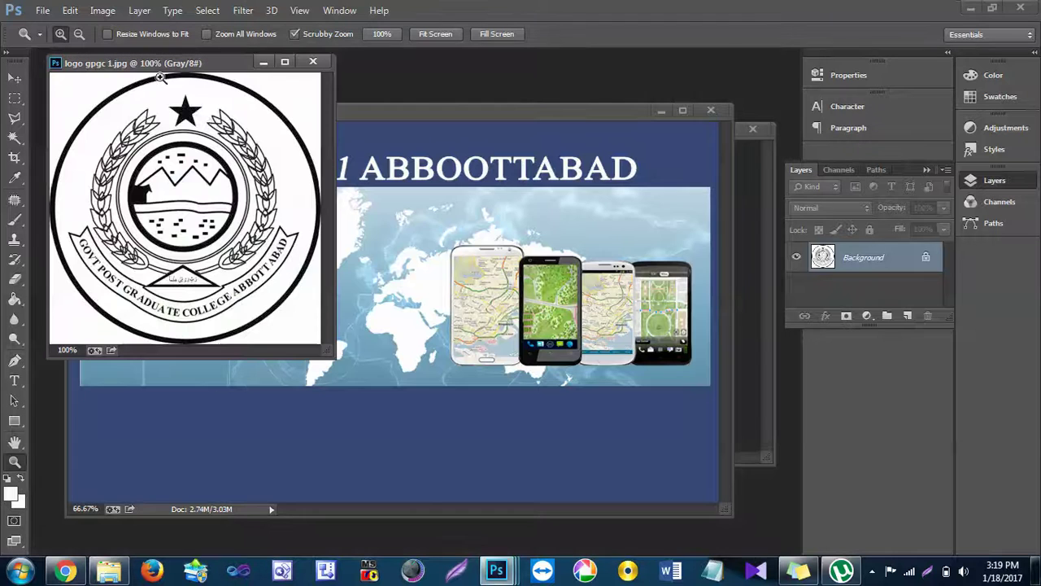
left_click_drag(210, 63, 375, 107)
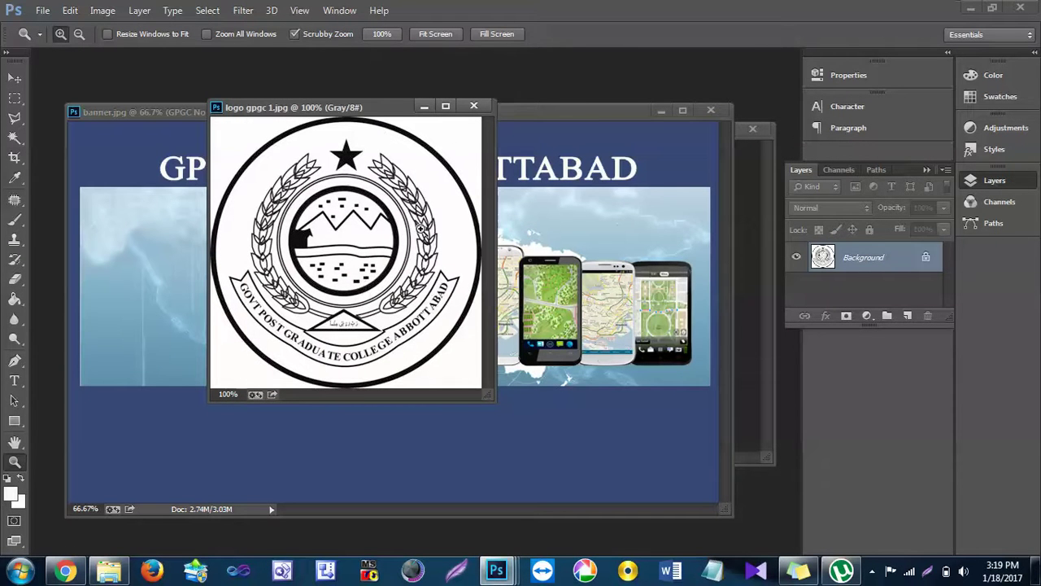
left_click_drag(493, 396, 573, 432)
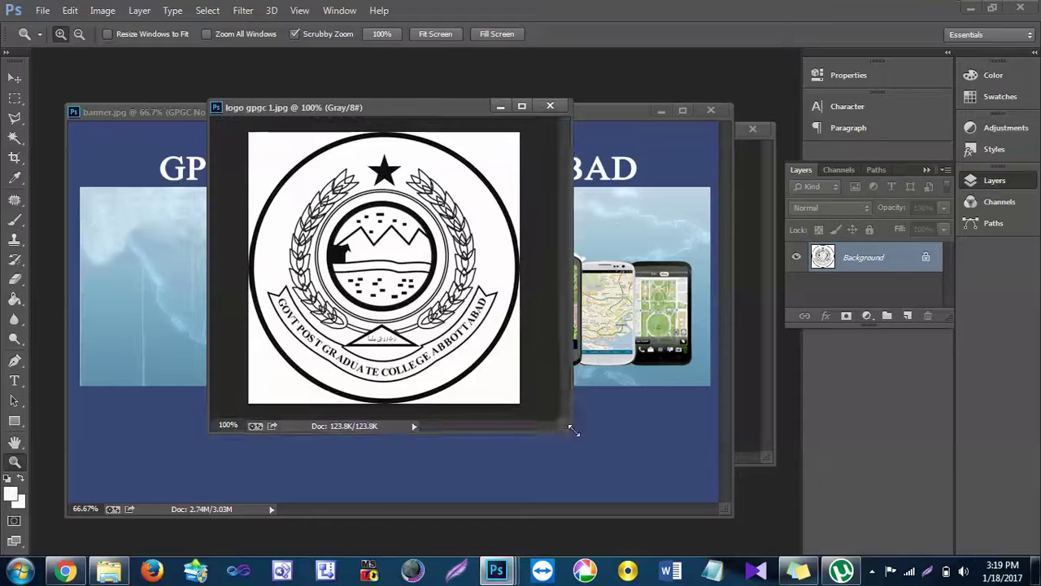
- Activate the Magic Wand and convert the logo's locked Background into an editable layer named Layer 0
mouse_move(13, 136)
left_mouse_down()
mouse_move(20, 150)
mouse_move(79, 153)
left_mouse_up()
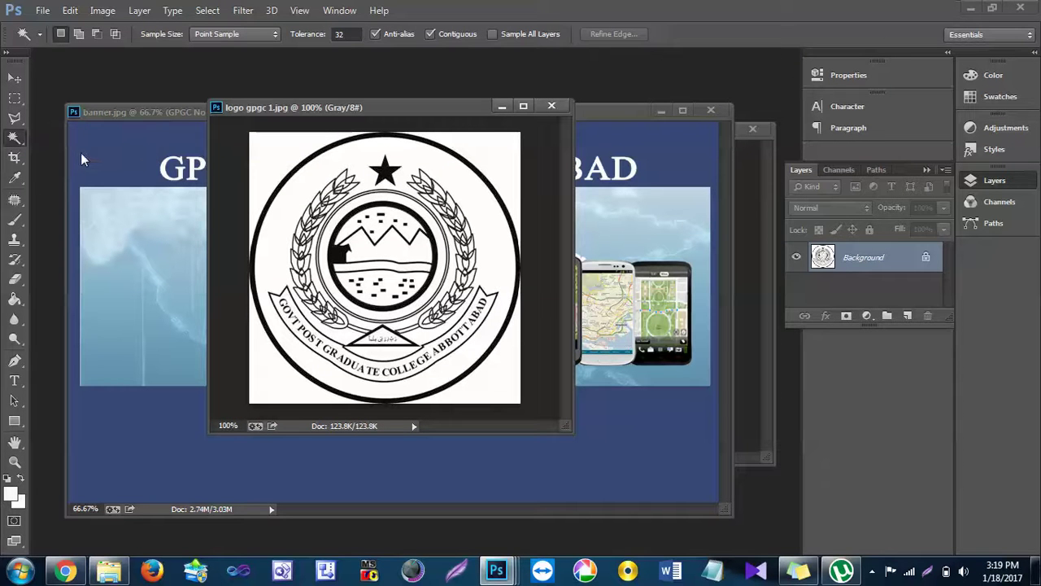
left_click(266, 146)
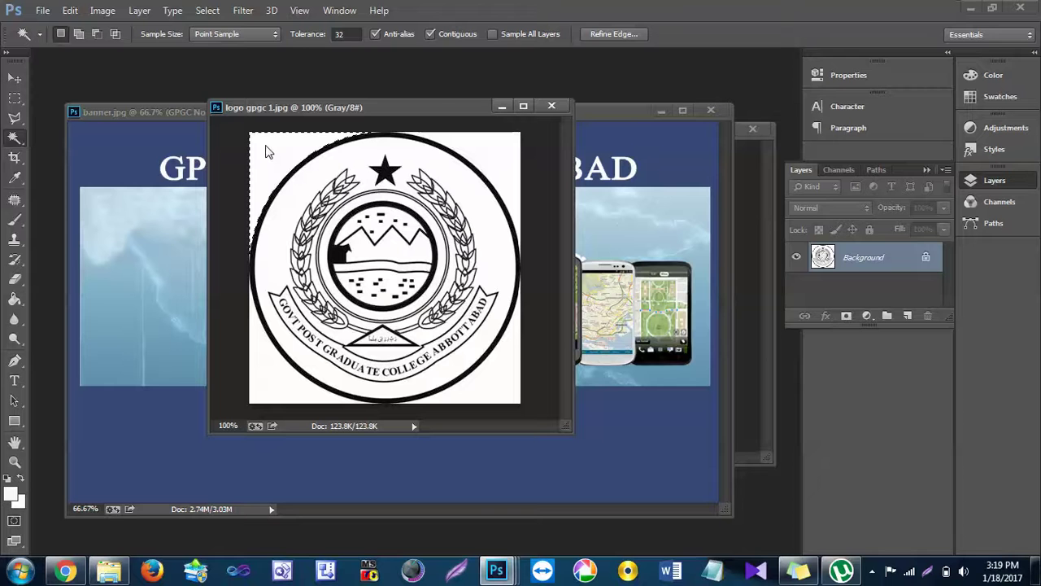
key("ctrl+d")
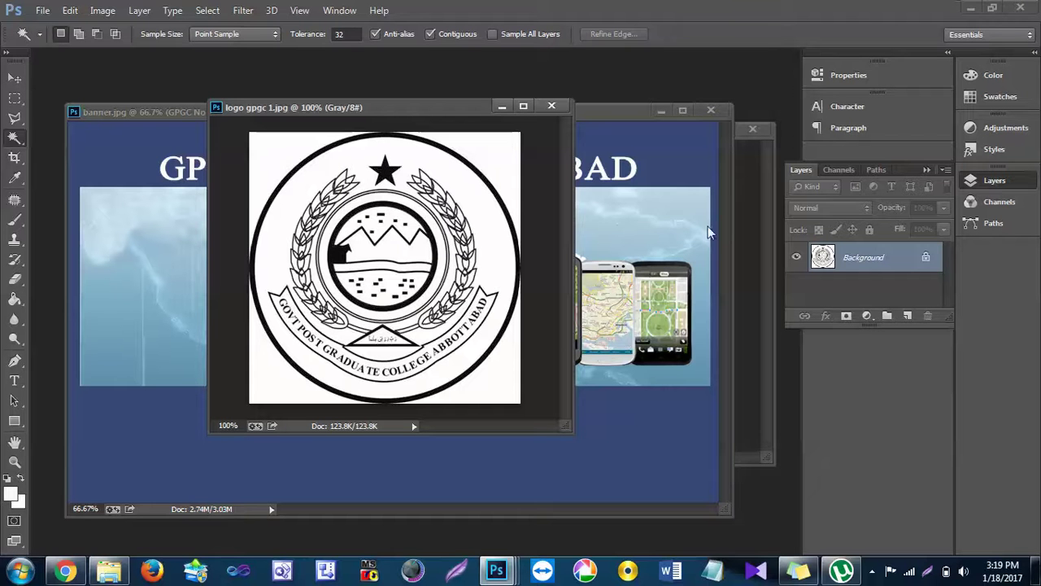
double_click(869, 259)
left_click(663, 182)
- Delete the four white corners outside the logo's outer circle with Magic Wand selections, and clear the selection
left_click(486, 156)
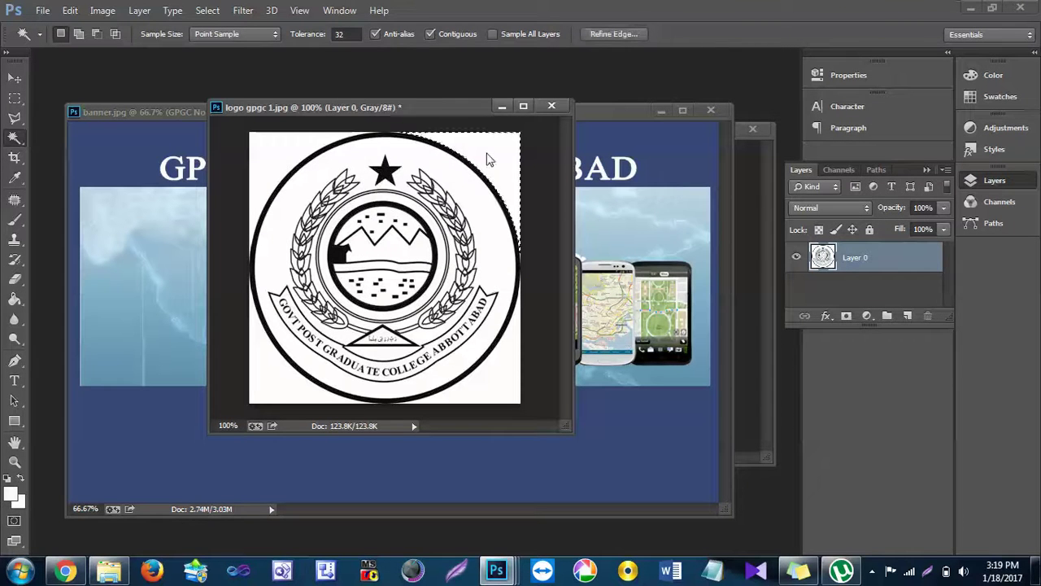
key("Delete")
left_click(309, 151)
key("Delete")
left_click(480, 372)
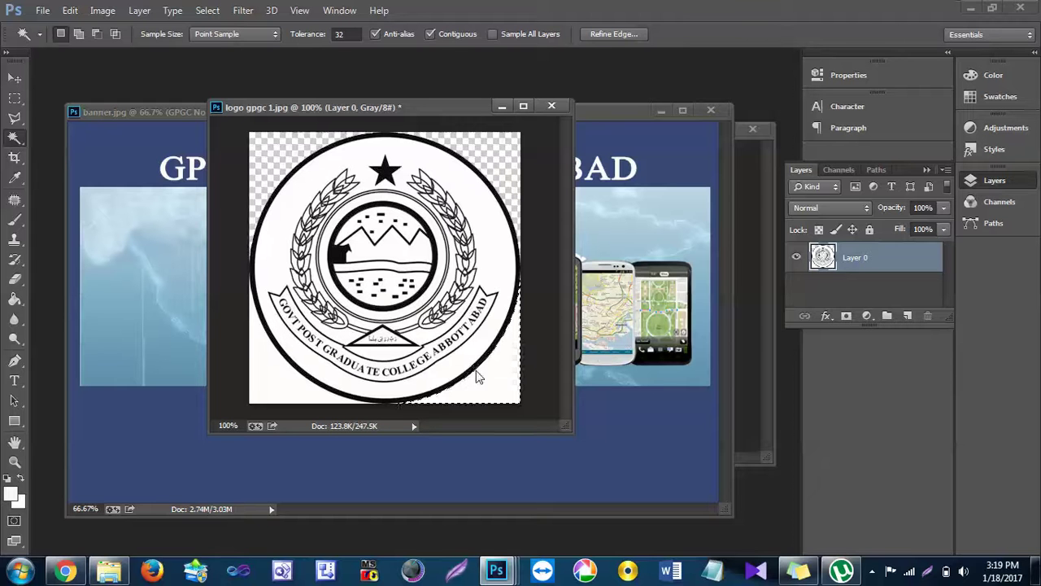
key("Delete")
left_click(282, 383)
key("Delete")
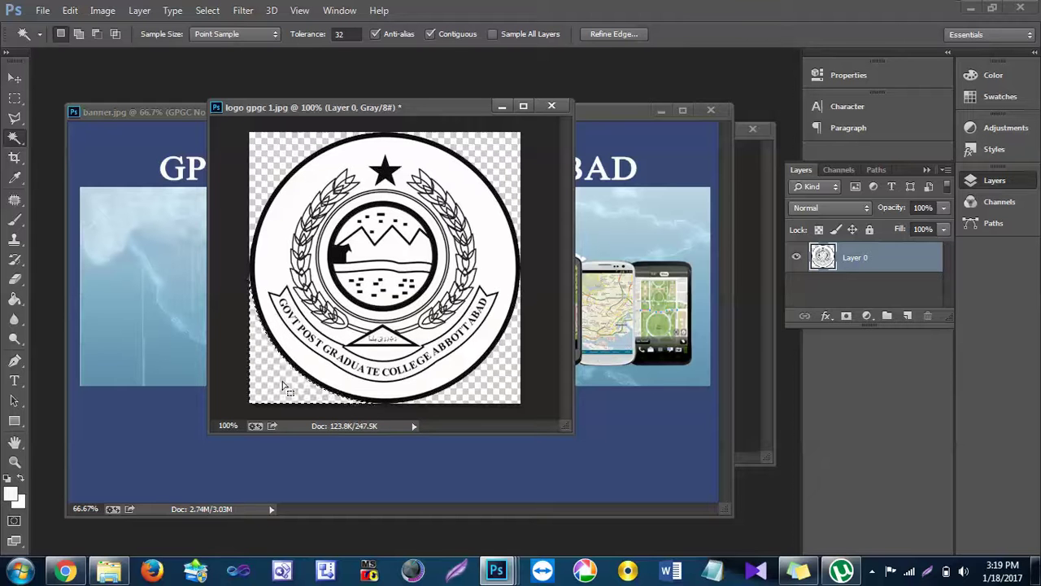
key("ctrl+d")
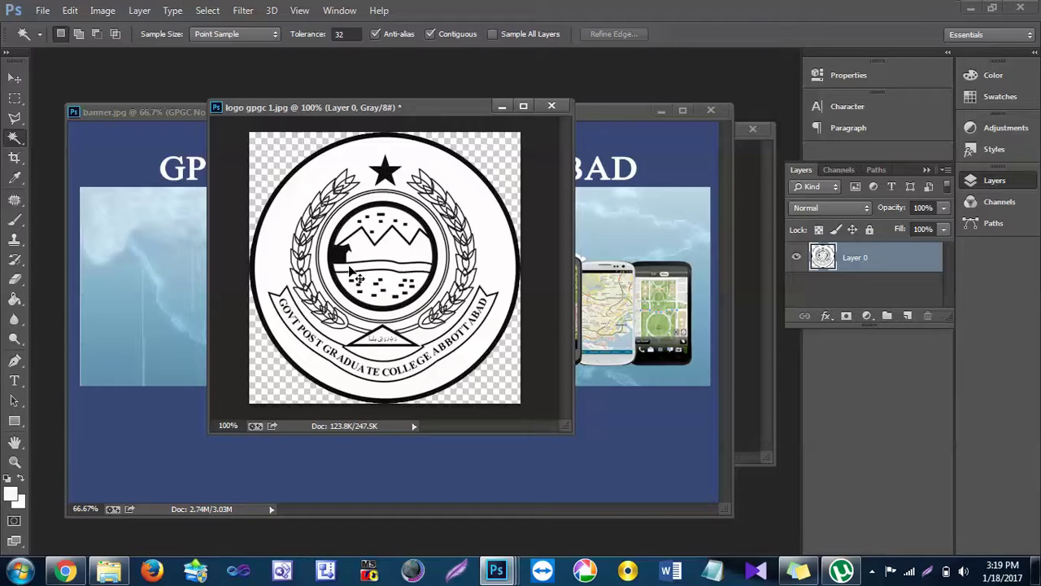
left_click(607, 203)
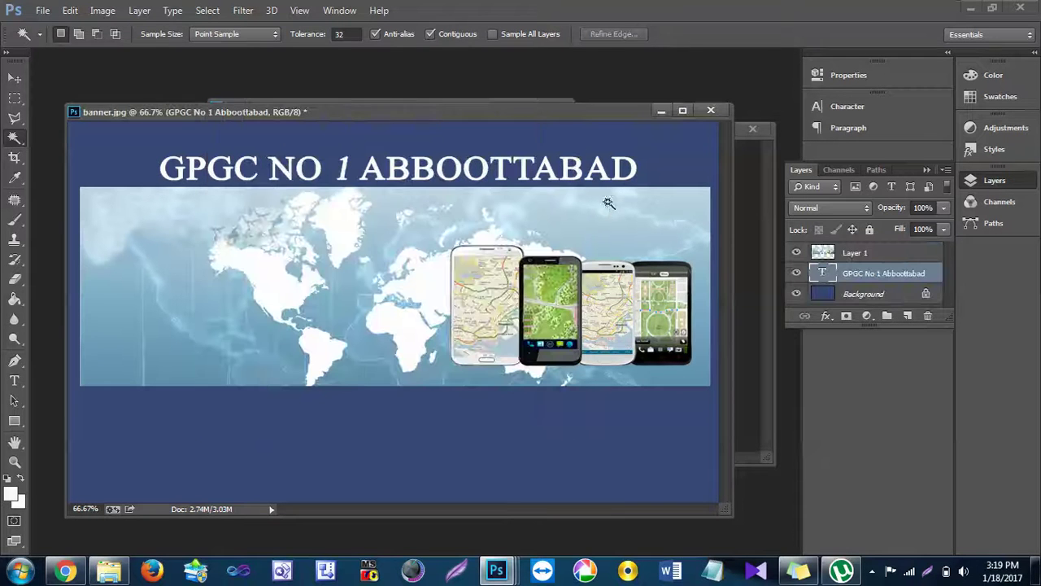
key("ctrl+t")
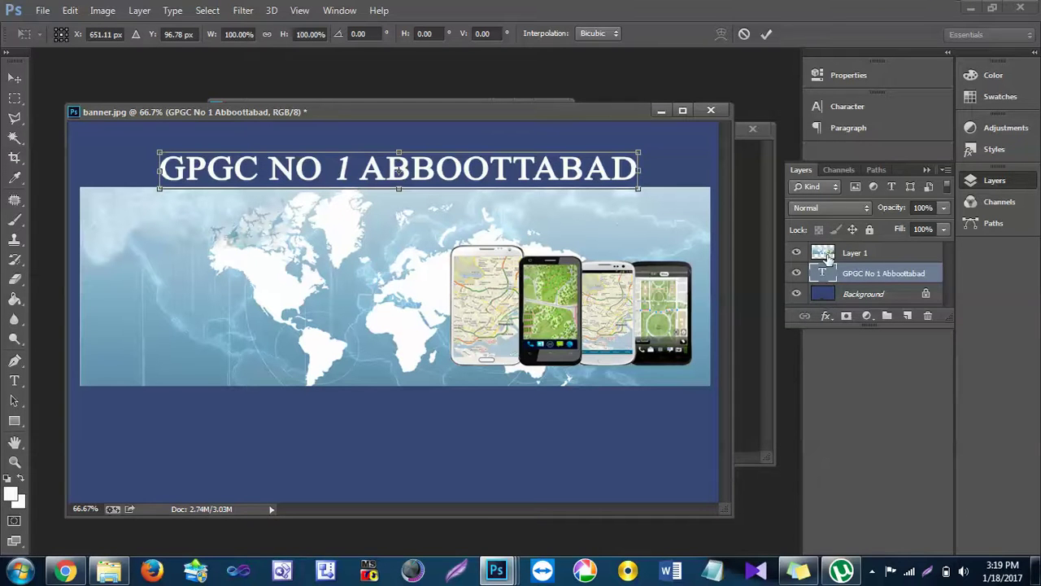
key("Return")
key("w")
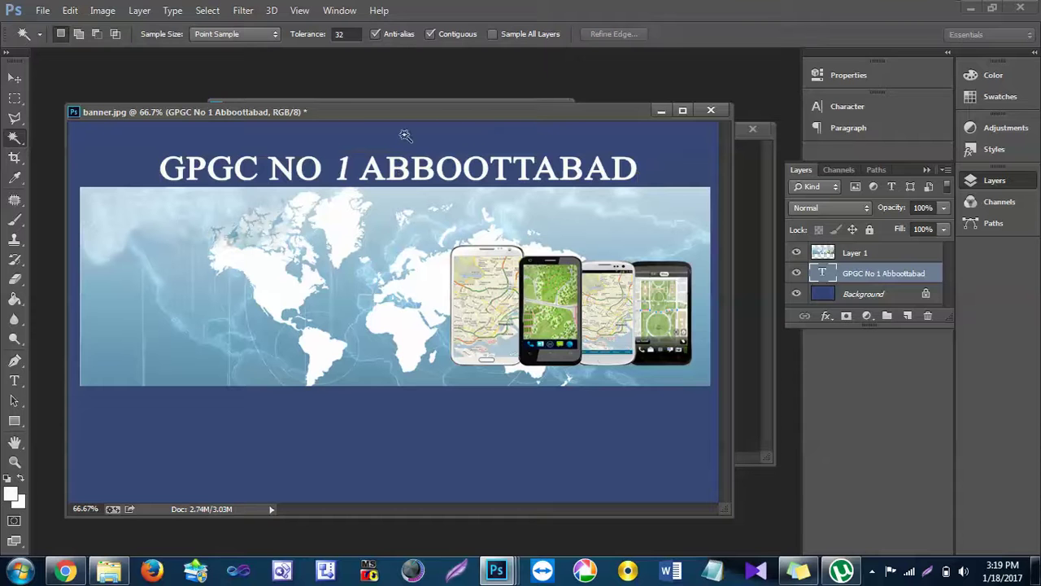
- Copy the whole cut-out logo into banner.jpg and place its layer above the map image layer
left_click_drag(358, 112, 364, 138)
left_click(370, 114)
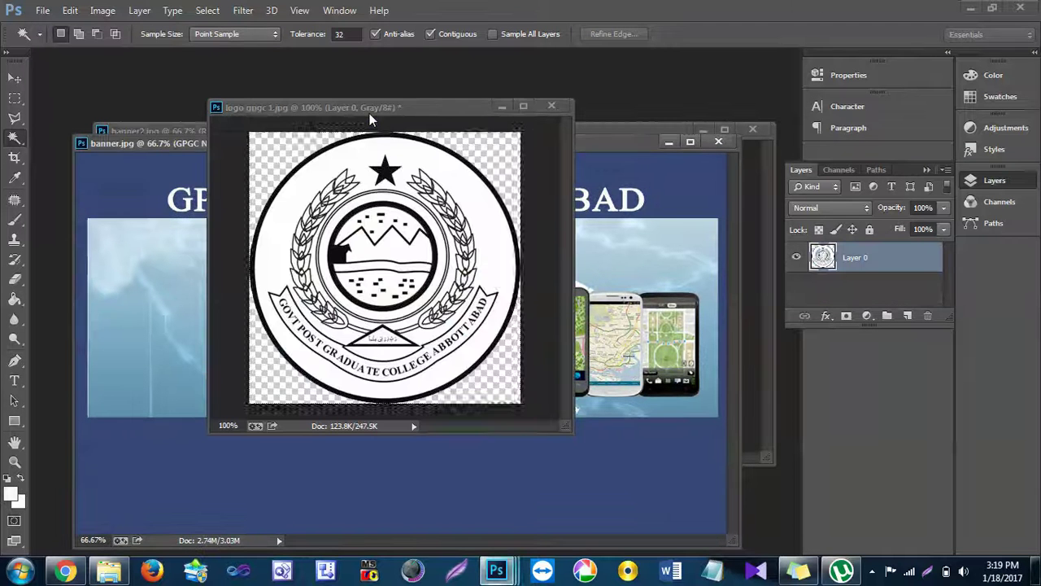
key("ctrl+c")
left_click(168, 244)
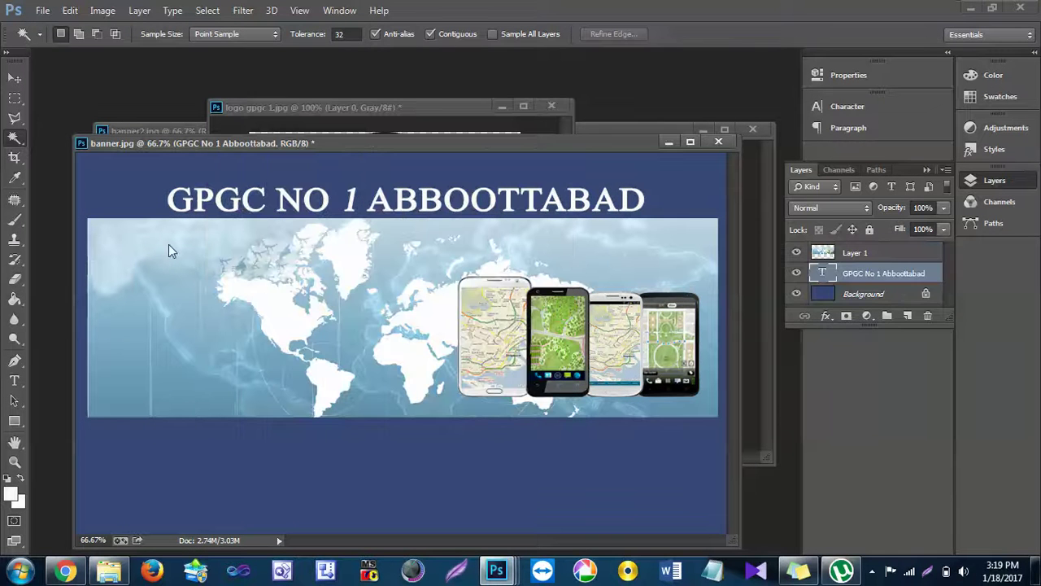
key("ctrl+v")
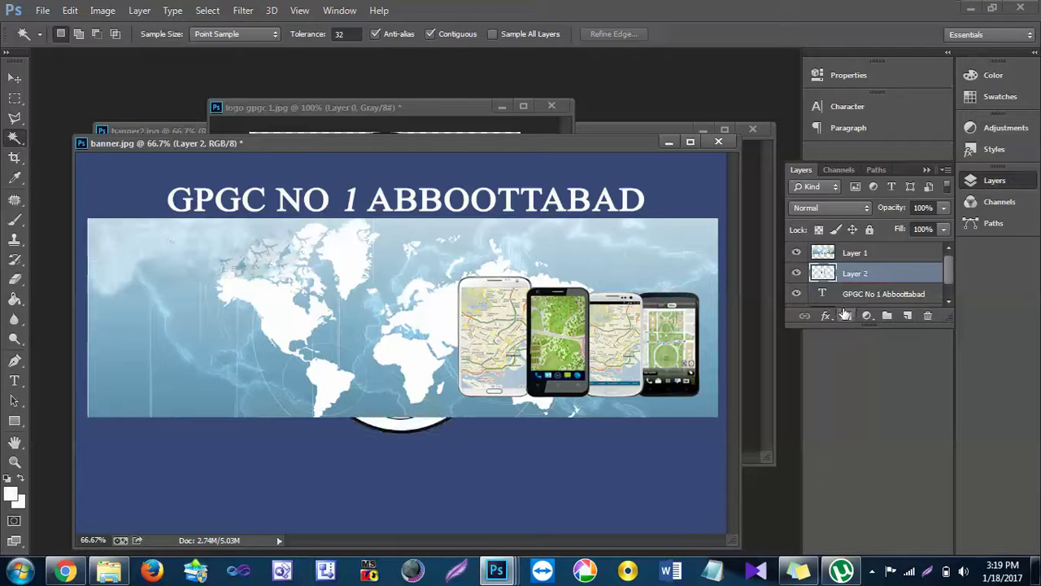
left_click_drag(849, 277, 849, 254)
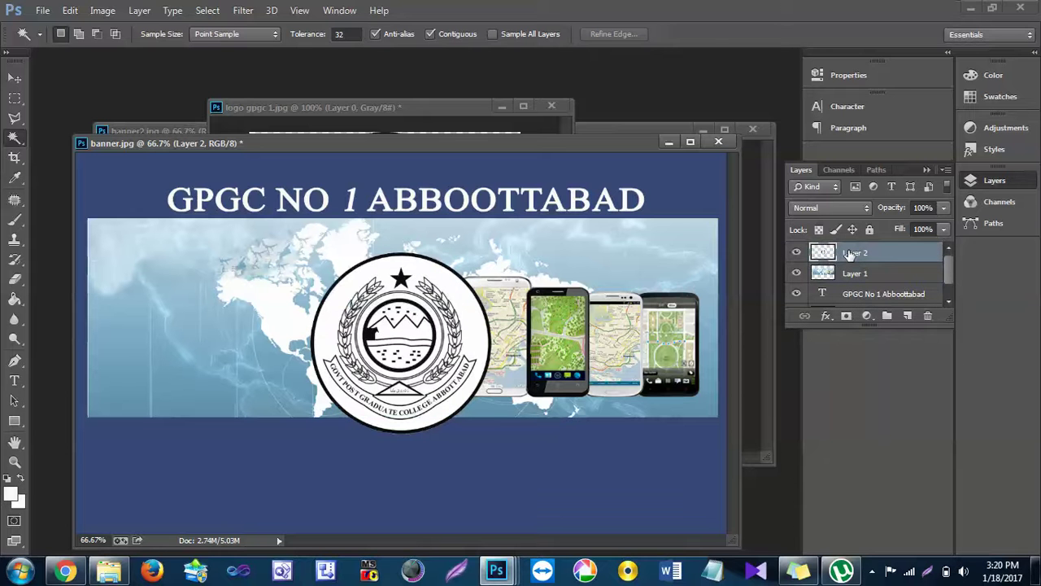
- Shrink the college logo and place it in the banner's upper-left corner, just before the heading text
key("ctrl+t")
left_click_drag(308, 253, 123, 179)
key("Return")
key("w")
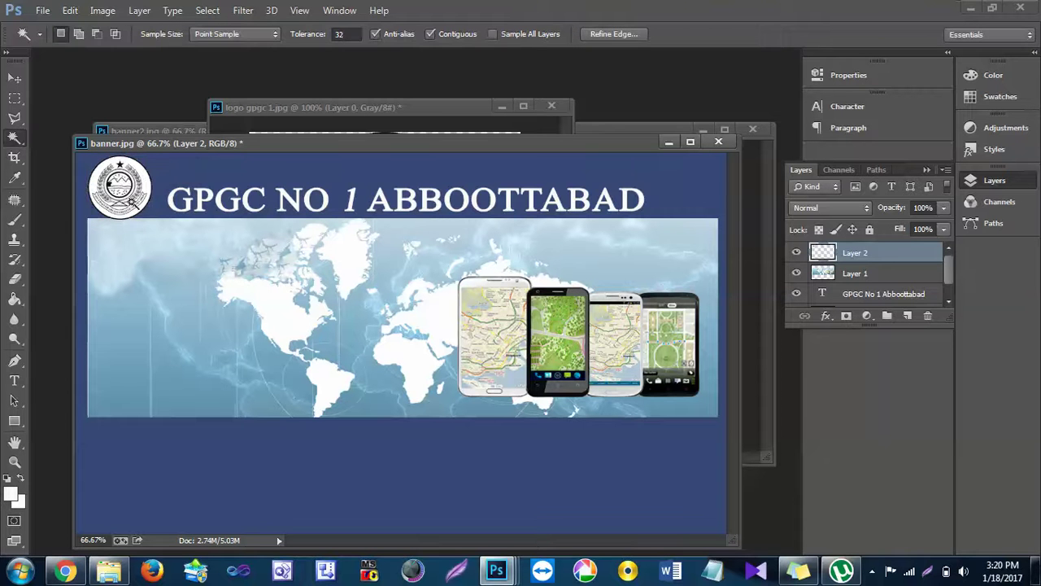
key("ctrl+d")
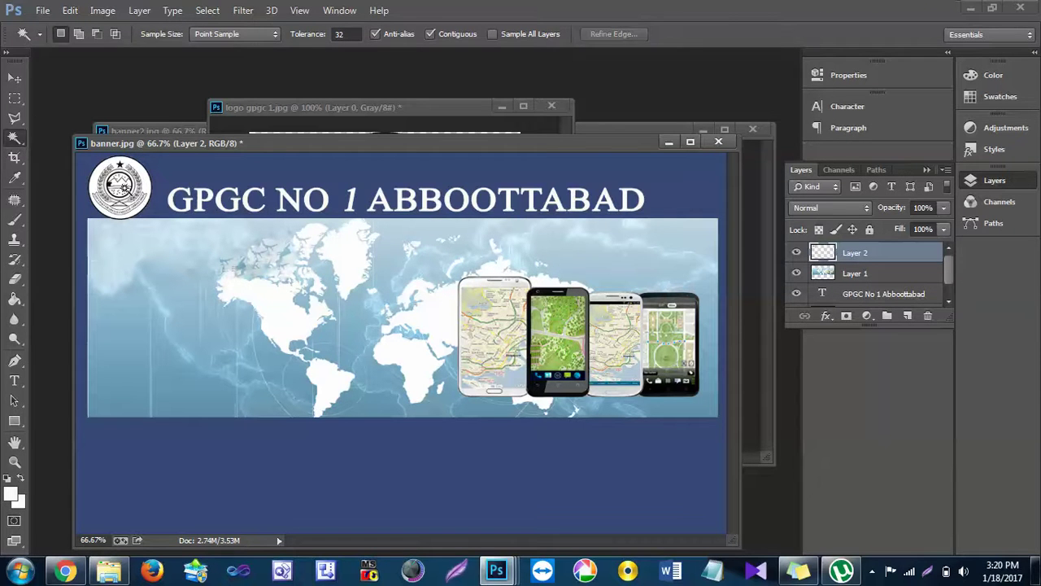
- Move the college logo onto the left part of the map image and enlarge it to about 217% width and 212% height
key("v")
left_click_drag(141, 194, 233, 417)
key("ctrl+t")
left_click_drag(190, 355, 236, 323)
left_click_drag(165, 382, 173, 386)
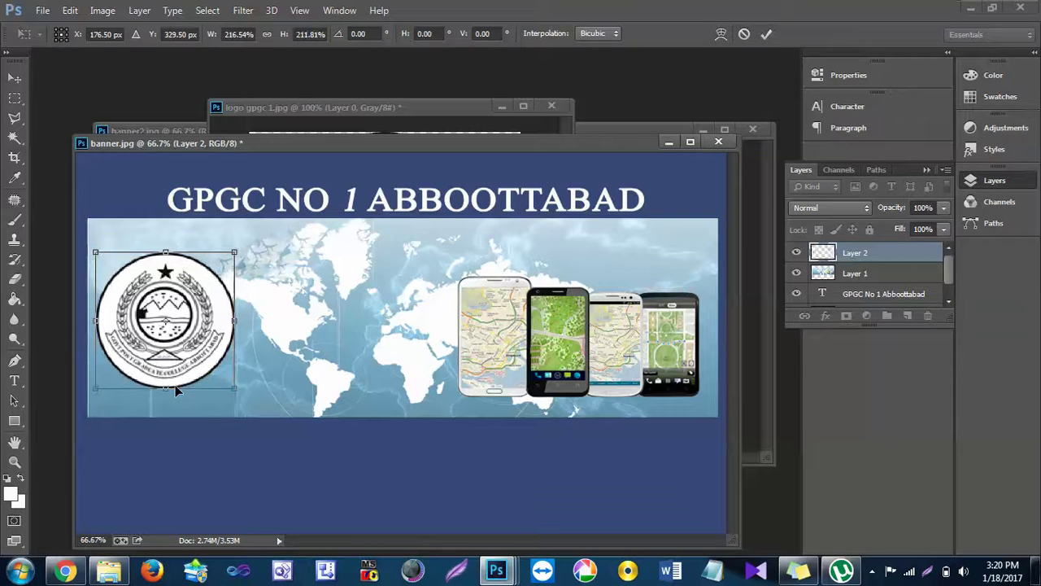
key("Return")
left_click_drag(191, 316, 198, 319)
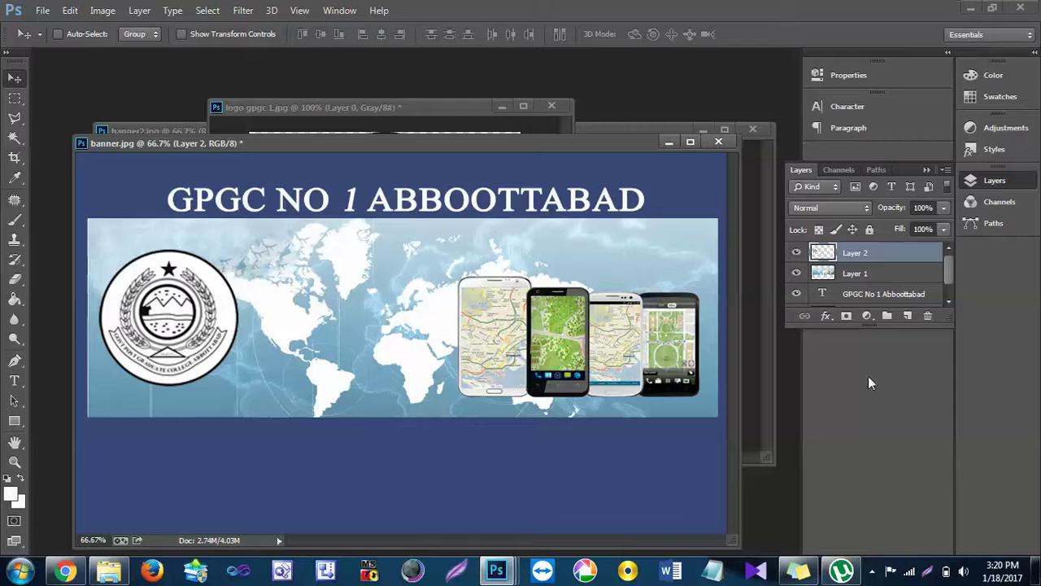
- Find KP_logo on Local Disk (E:) in Windows Explorer and open it in Photoshop in its own floating window
left_click(108, 571)
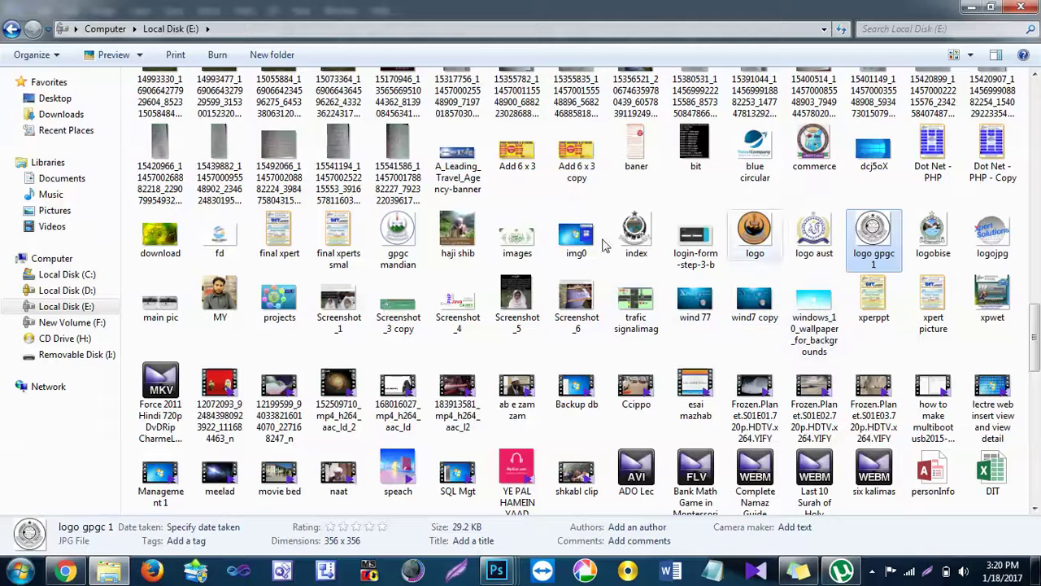
left_click(292, 308)
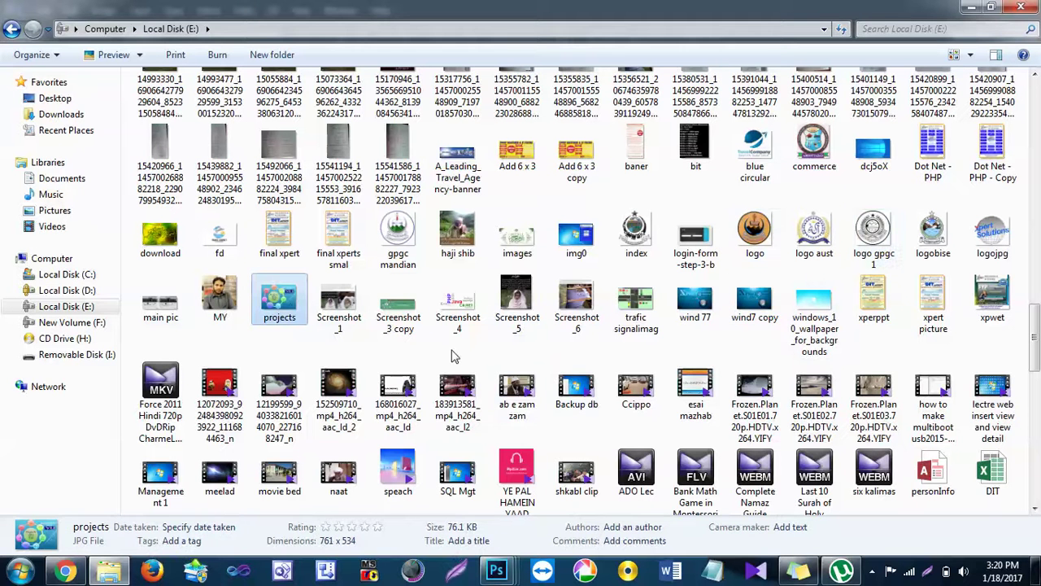
left_click(468, 322)
left_click_drag(1036, 360, 1037, 423)
left_click(812, 475)
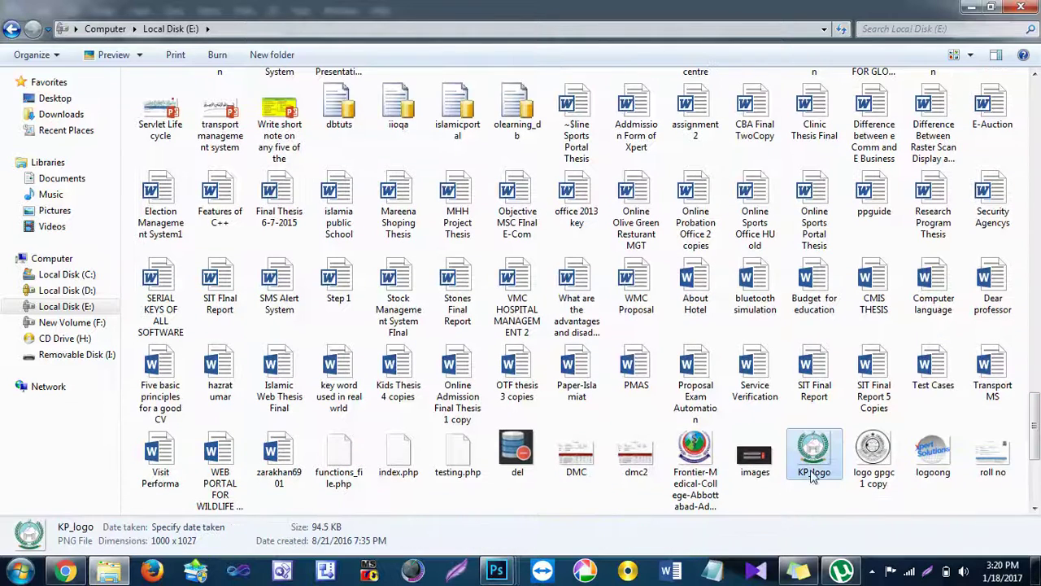
left_click_drag(811, 470, 379, 82)
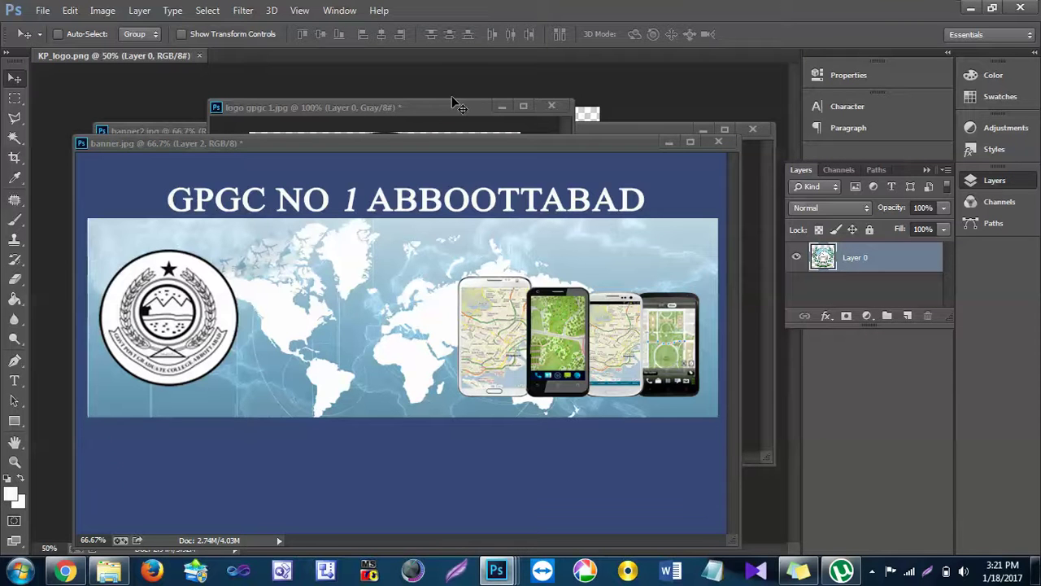
left_click_drag(176, 63, 208, 77)
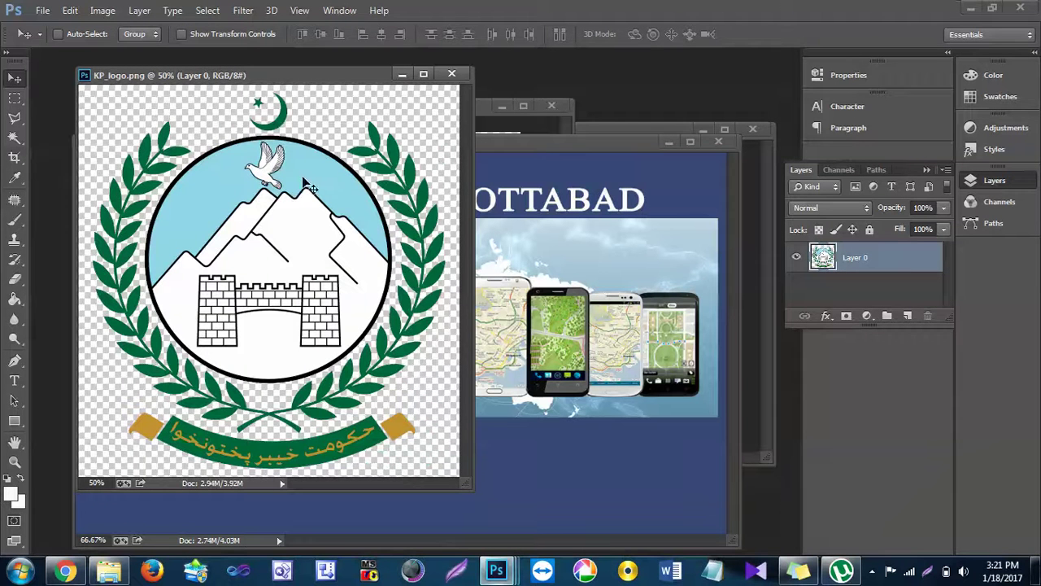
- Copy the whole KP logo into banner.jpg as a new layer above the college logo
left_click_drag(307, 183, 663, 252)
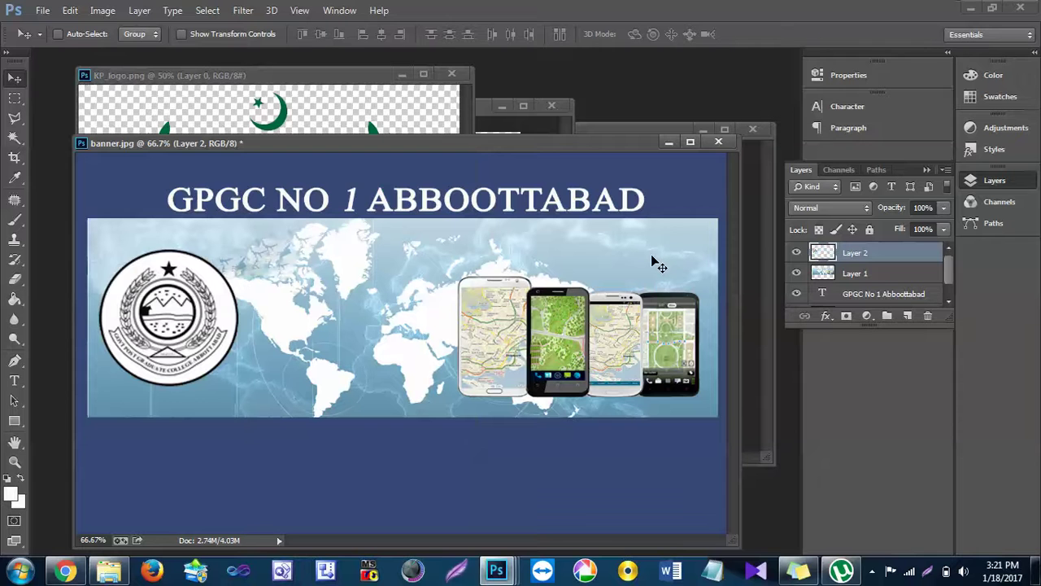
key("ctrl+t")
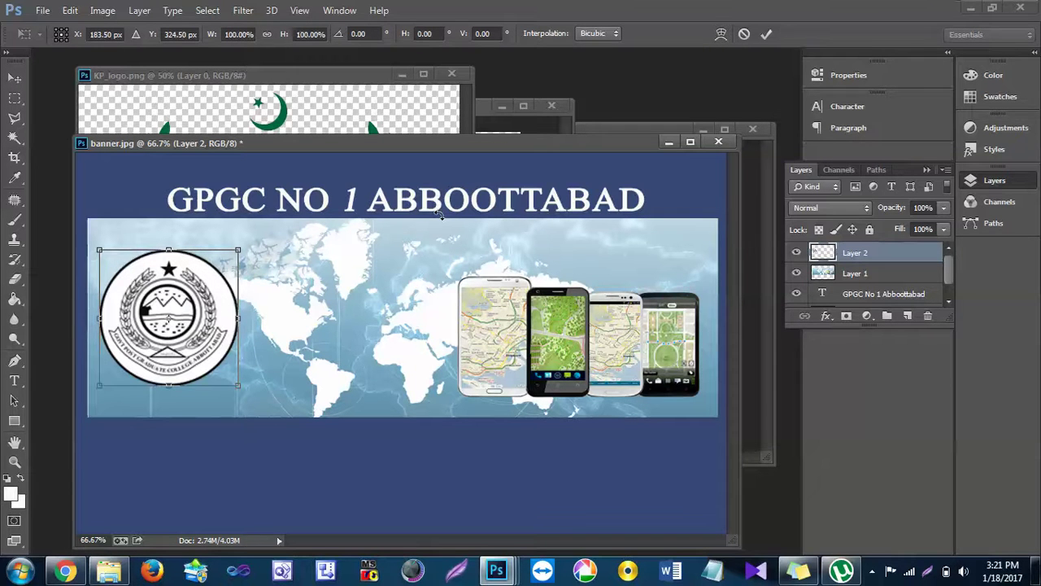
key("Return")
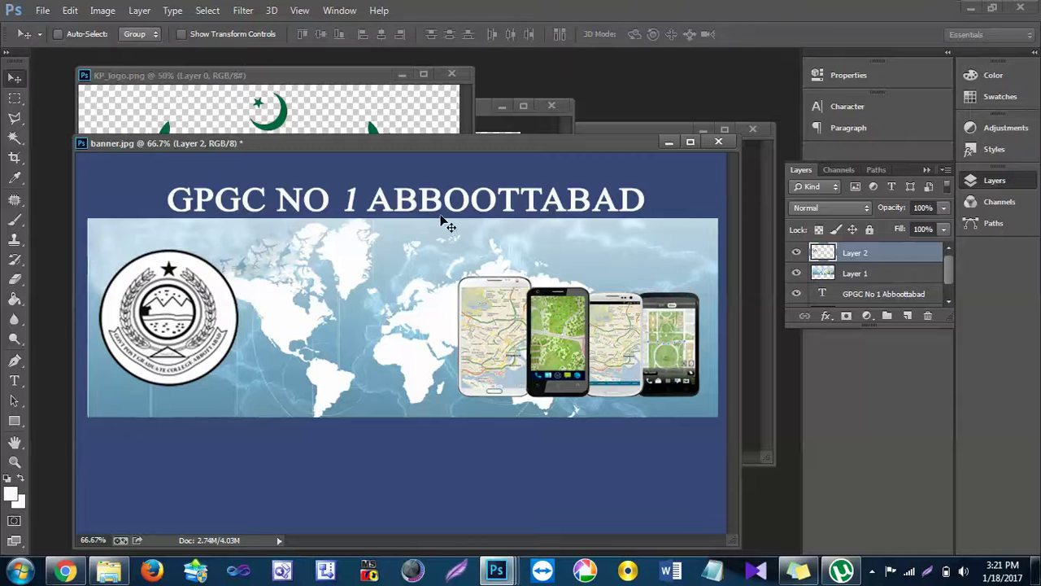
key("ctrl+v")
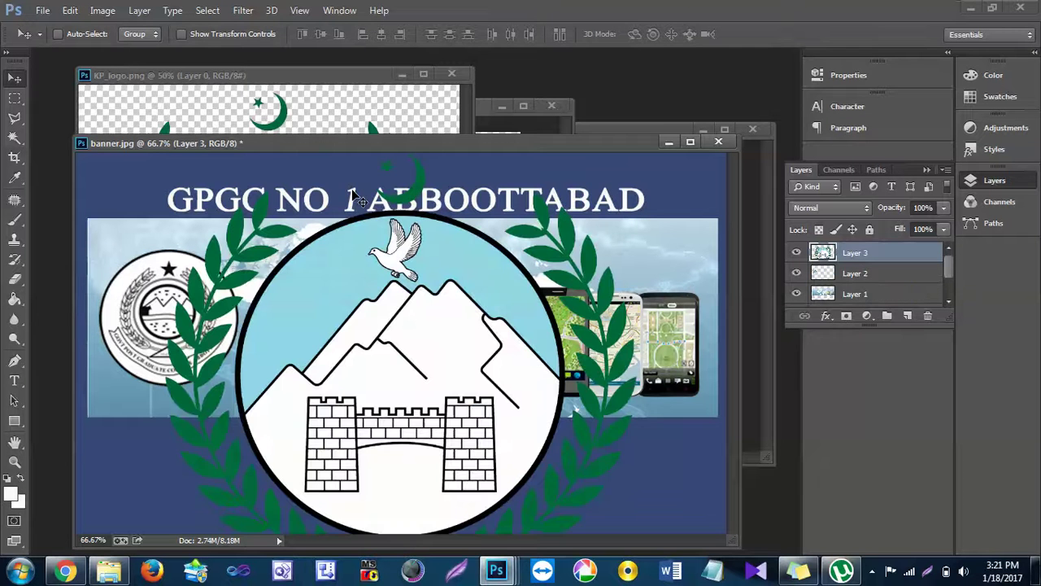
- Shrink the KP logo to about 13% and fit it into the banner's upper-right corner, after the heading text
key("ctrl+t")
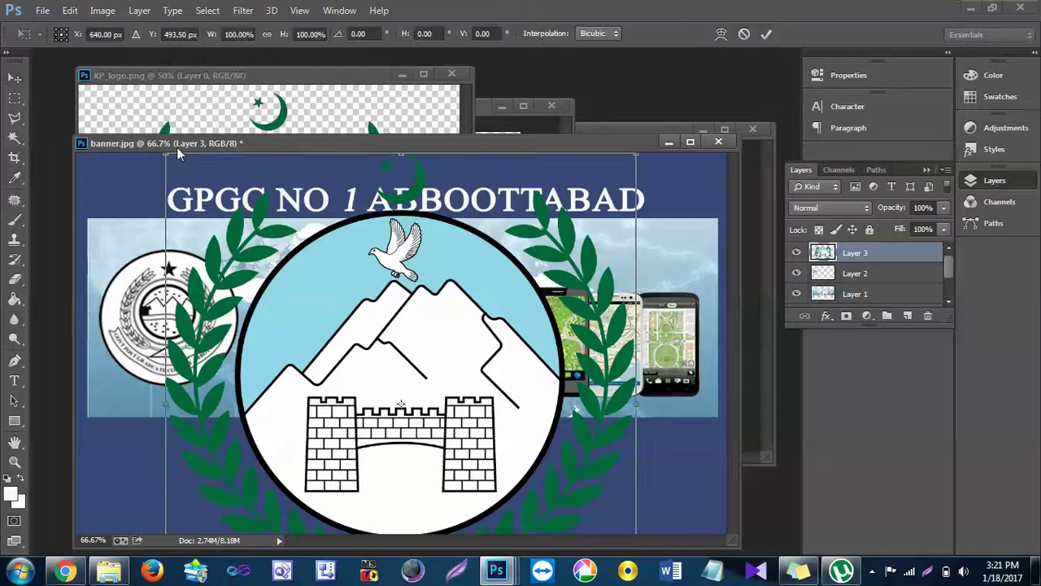
left_click_drag(166, 156, 662, 158)
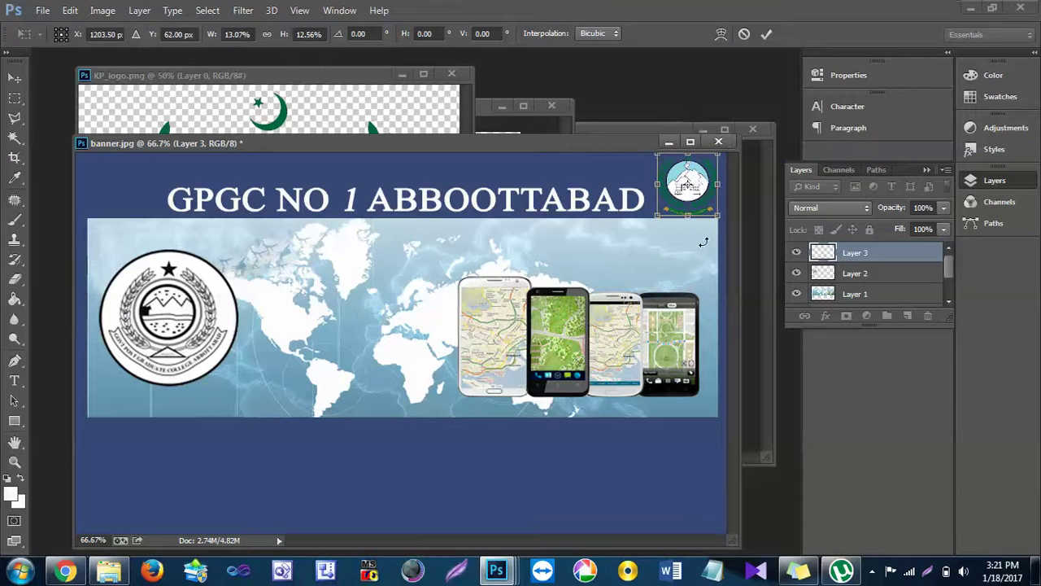
key("Return")
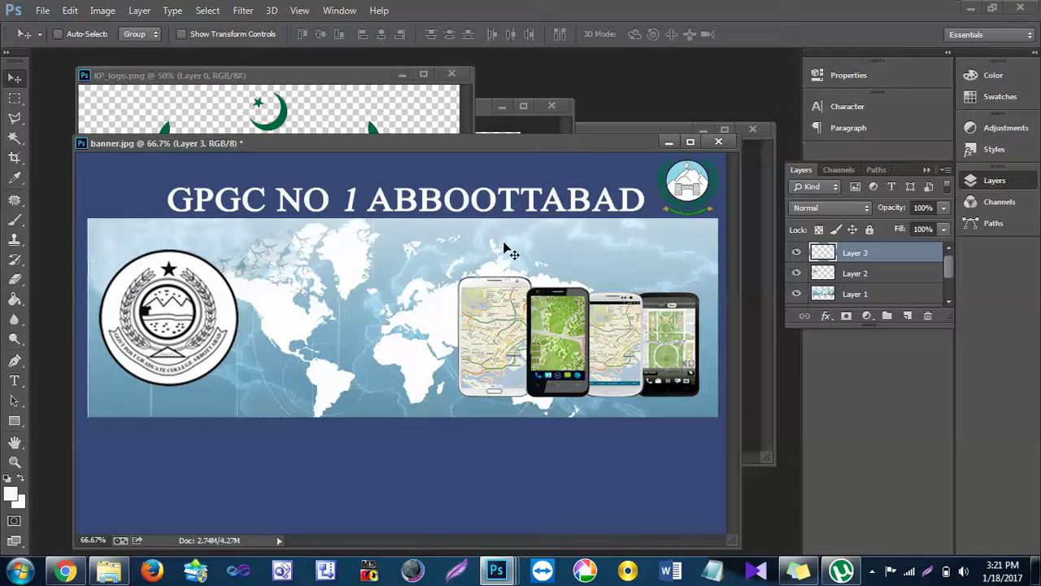
- Enlarge the layer list and stretch the heading text leftward to start near the map image's left edge
left_click_drag(915, 326, 909, 440)
left_click(865, 314)
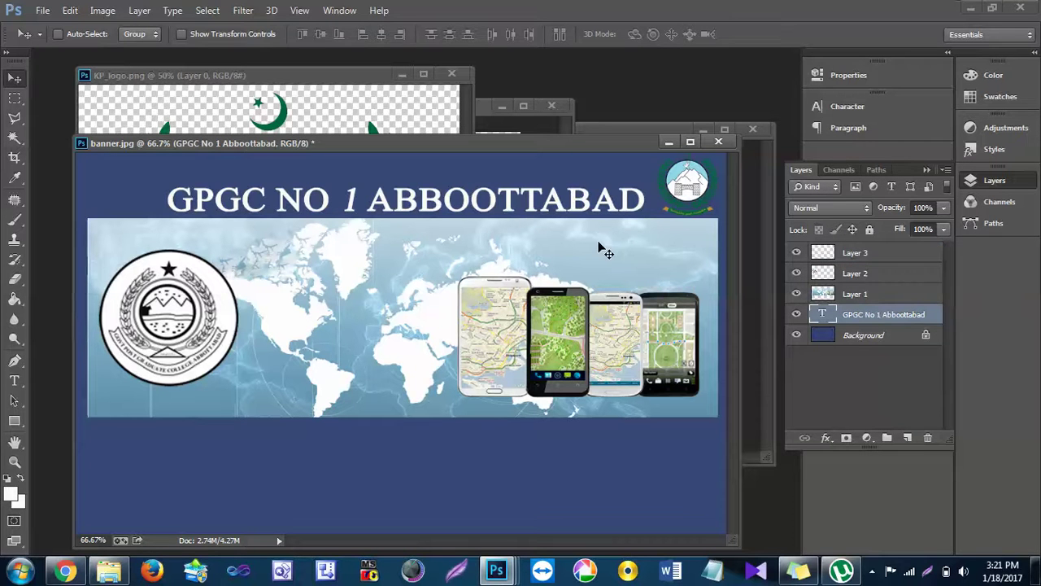
key("ctrl+t")
left_click_drag(167, 201, 96, 202)
key("Return")
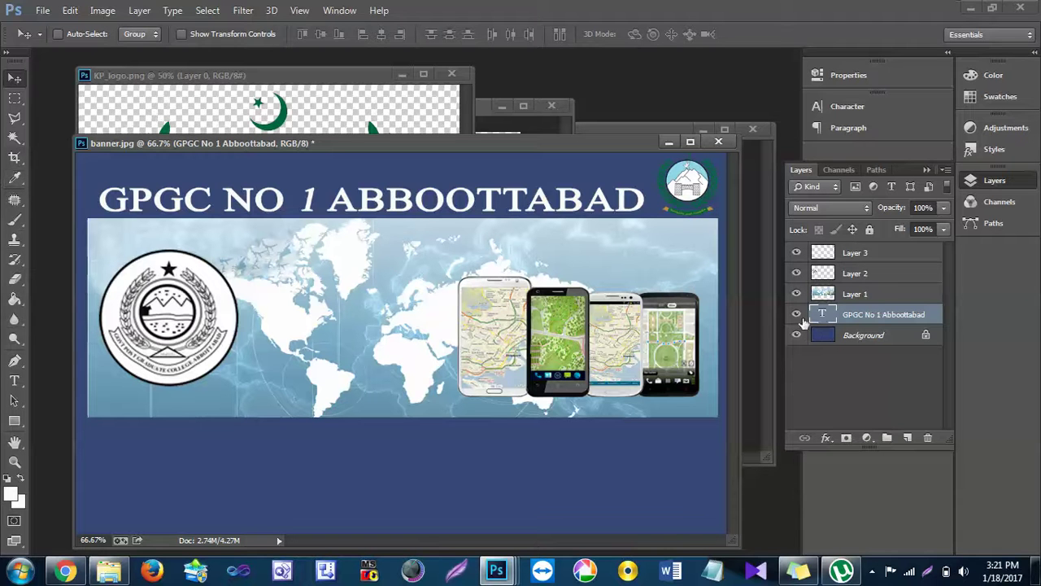
- Select a single-row strip at the bottom edge of the map image on Layer 1 and copy it to a new layer
left_click(867, 300)
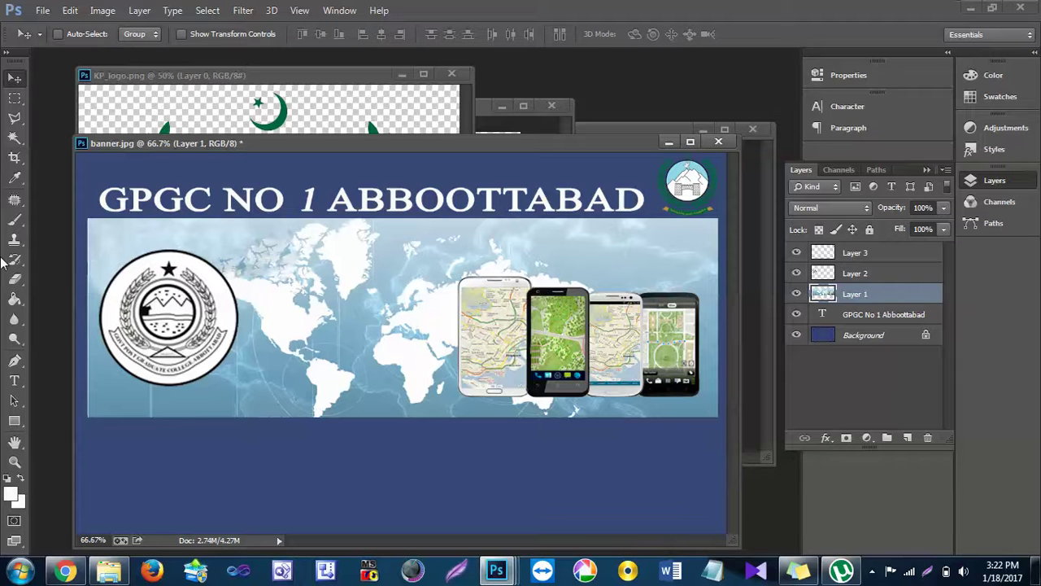
left_click(15, 101)
right_click(15, 101)
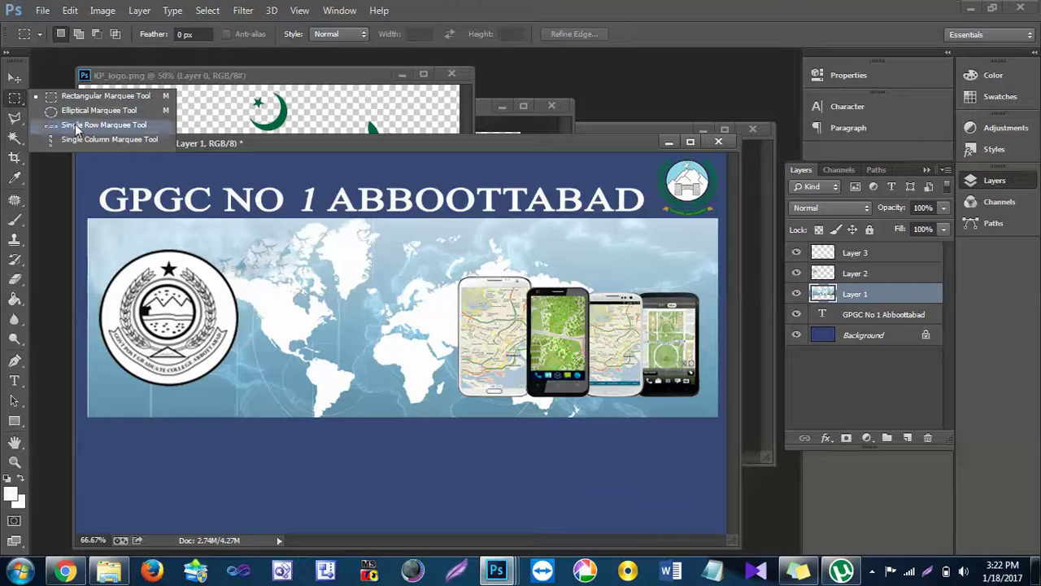
left_click(73, 124)
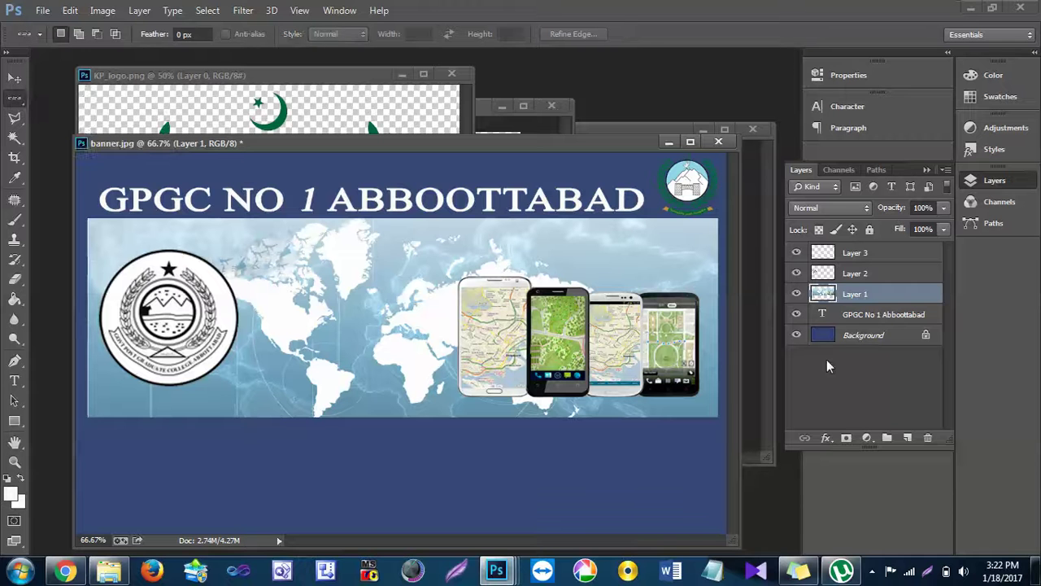
left_click(483, 414)
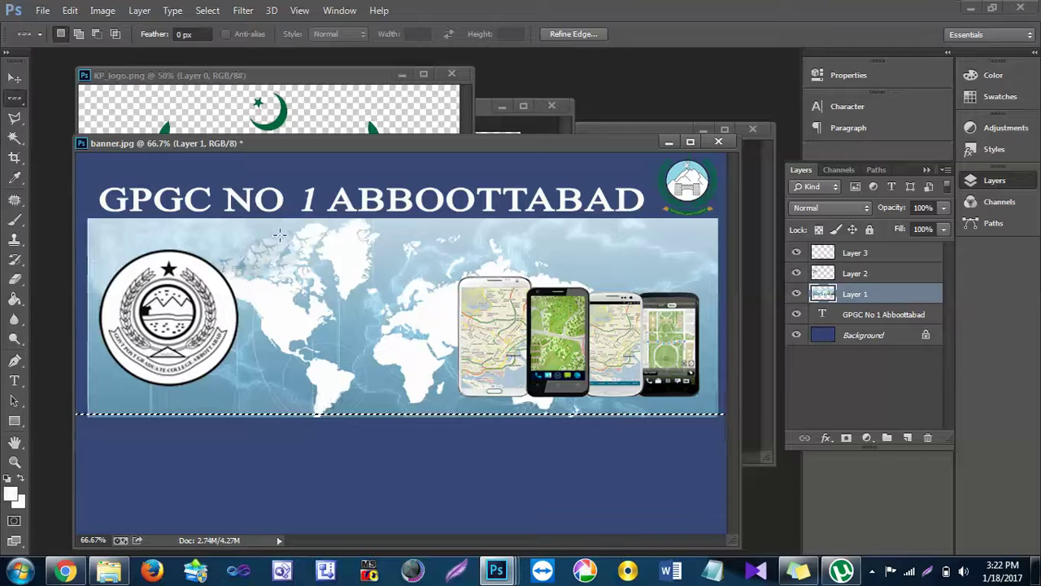
key("ctrl+j")
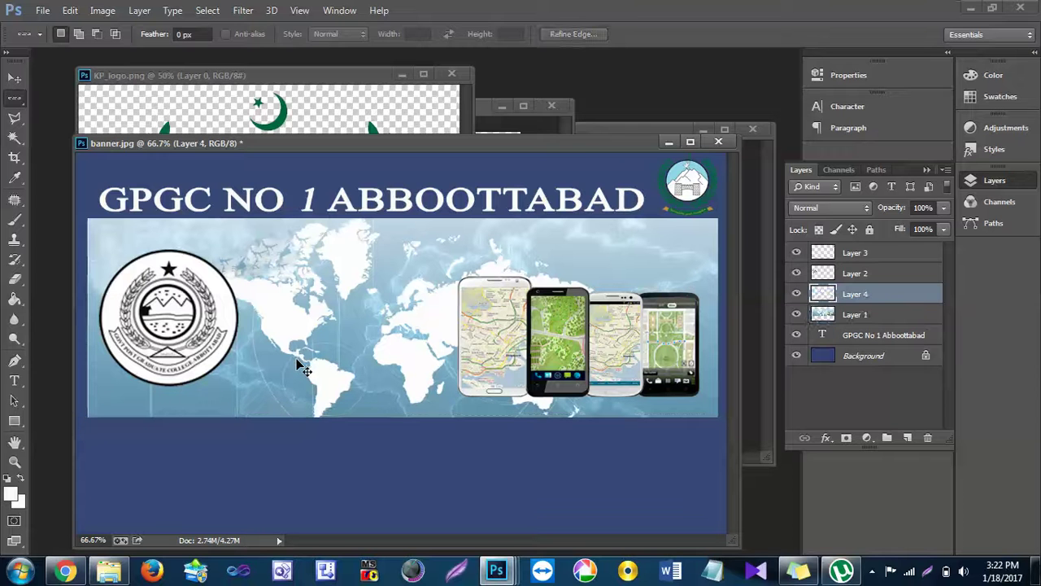
- Stretch the copied pixel strip to 106.61% width and the full height of the banner canvas
key("ctrl+t")
left_click_drag(399, 418, 415, 532)
left_click_drag(737, 476, 746, 476)
left_click_drag(72, 477, 65, 477)
left_click_drag(404, 416, 394, 152)
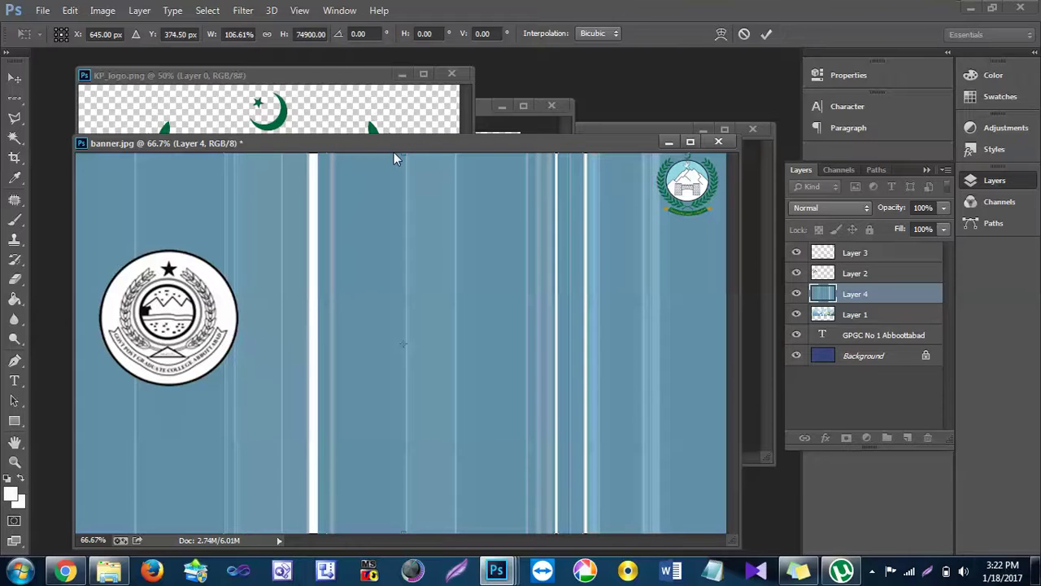
key("Return")
- Place the stretched strip layer directly above the Background and reduce its height to a band just around the map image
left_click_drag(826, 296, 824, 345)
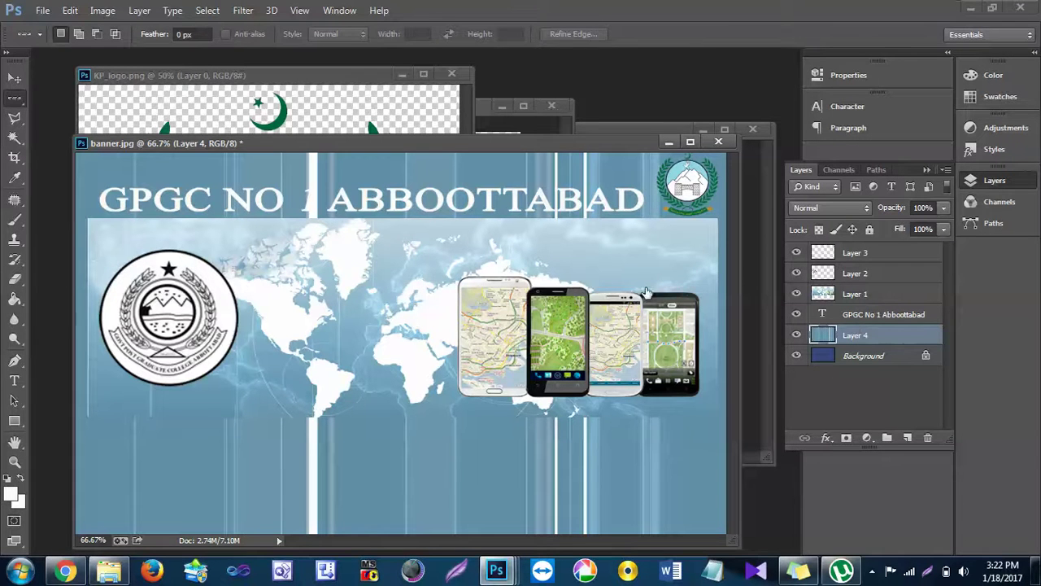
key("ctrl+t")
left_click_drag(403, 160, 418, 220)
left_click_drag(405, 531, 436, 426)
key("Return")
key("m")
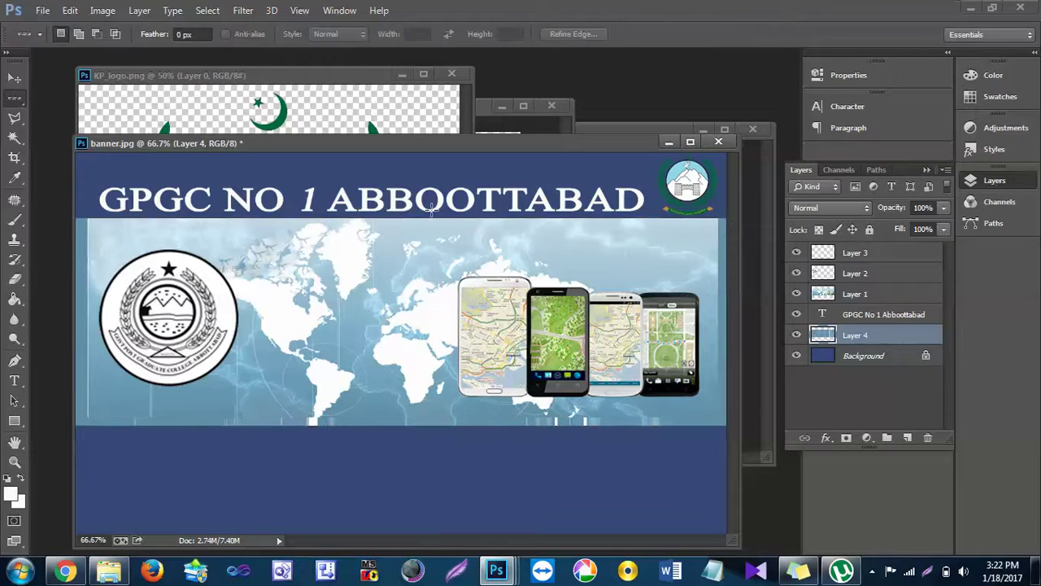
- Minimize the banner.jpg window and Photoshop, and close the Local Disk (E:) folder window to reach the desktop
left_click(667, 144)
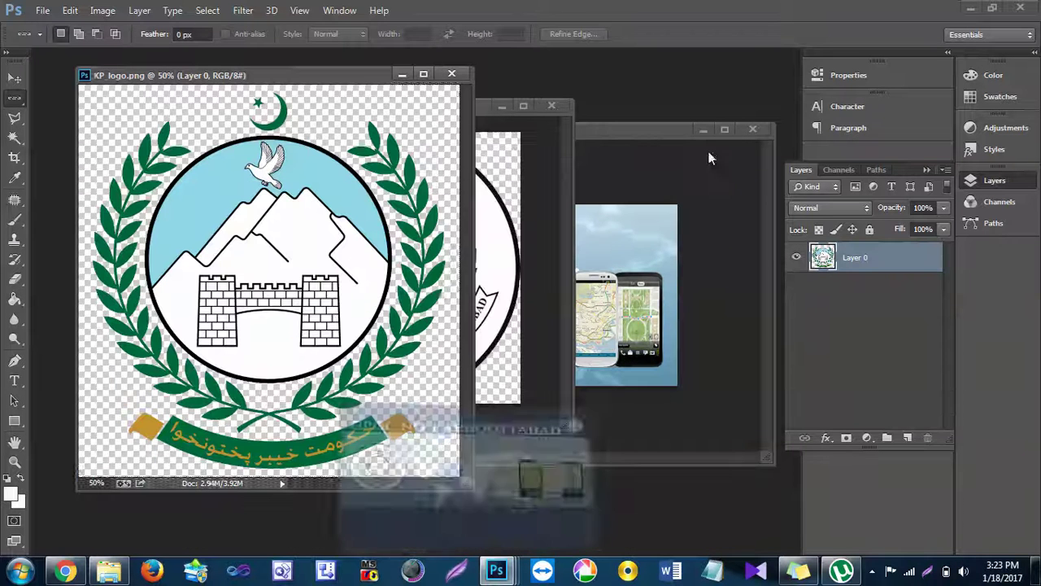
key("ctrl+a")
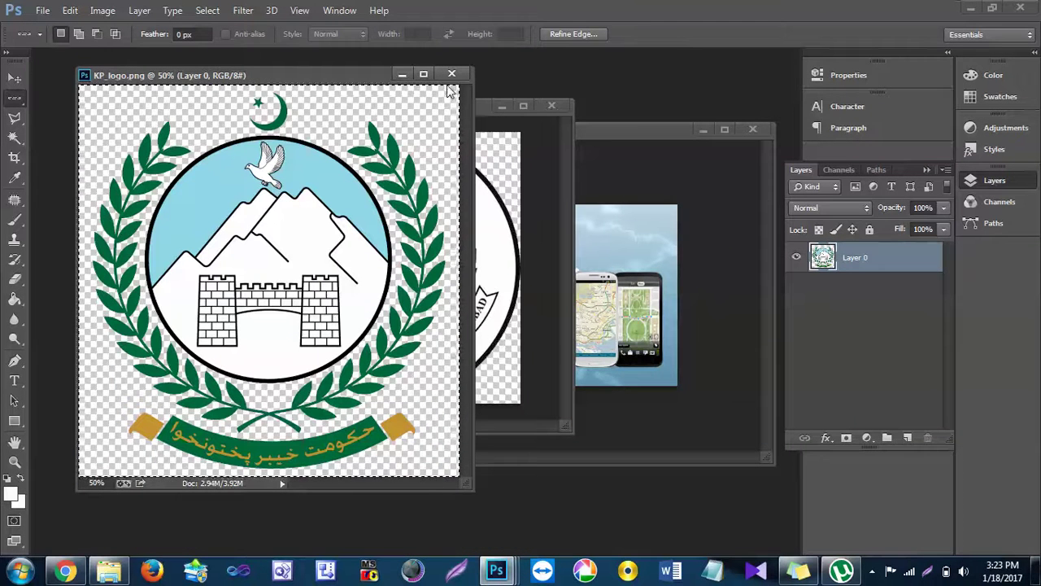
left_click(970, 9)
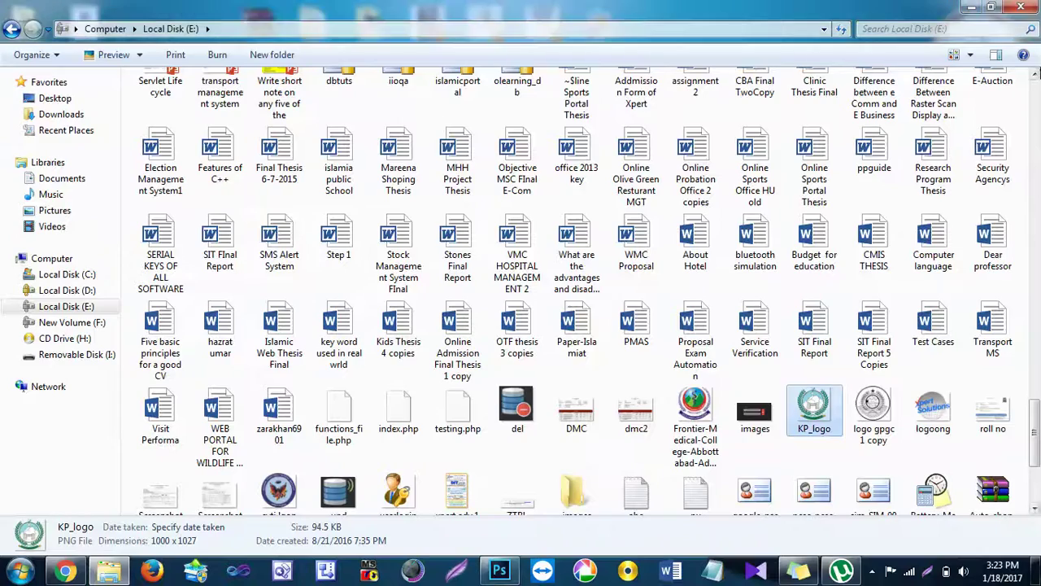
left_click(1021, 8)
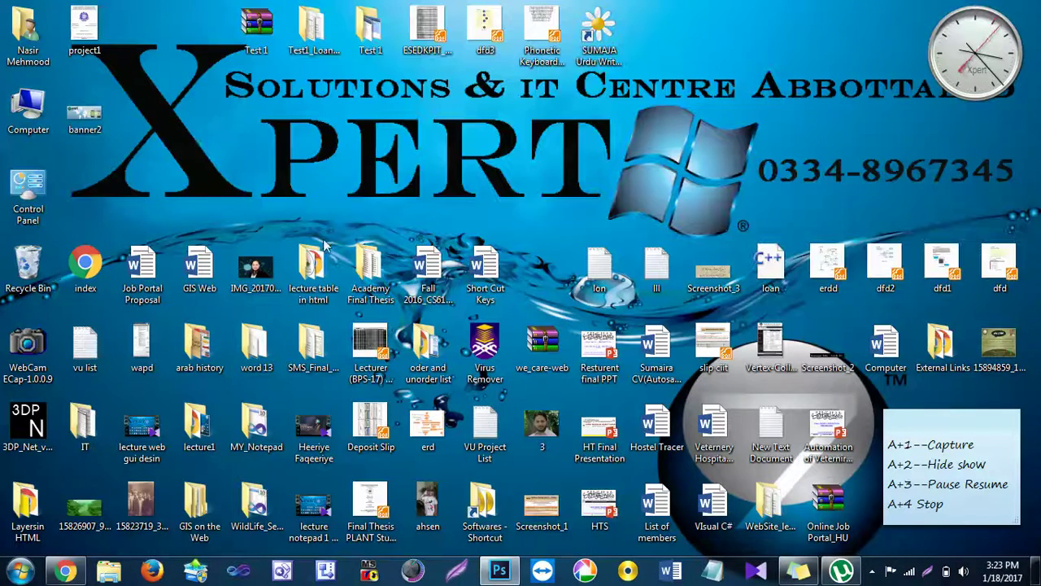
- Open the images folder inside Web Temp Work > Editing on Removable Disk (I:) in Windows Explorer
left_click(28, 108)
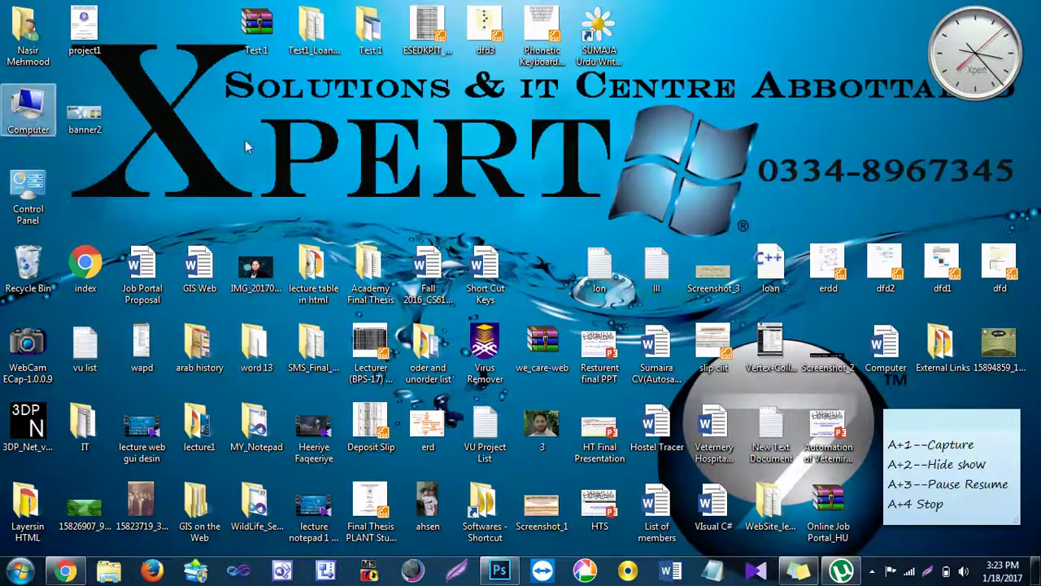
key("Return")
double_click(610, 193)
double_click(161, 106)
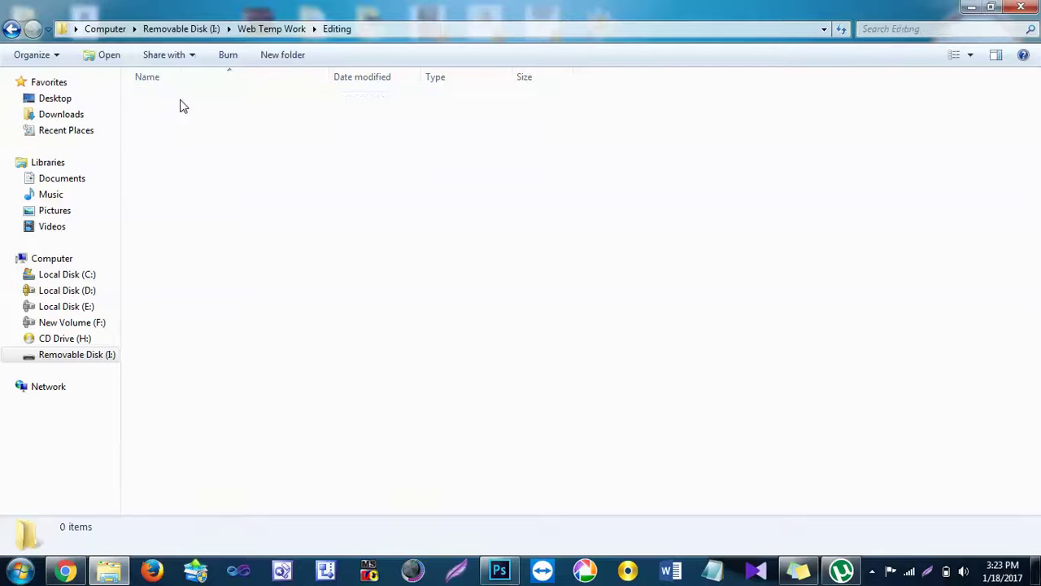
double_click(183, 106)
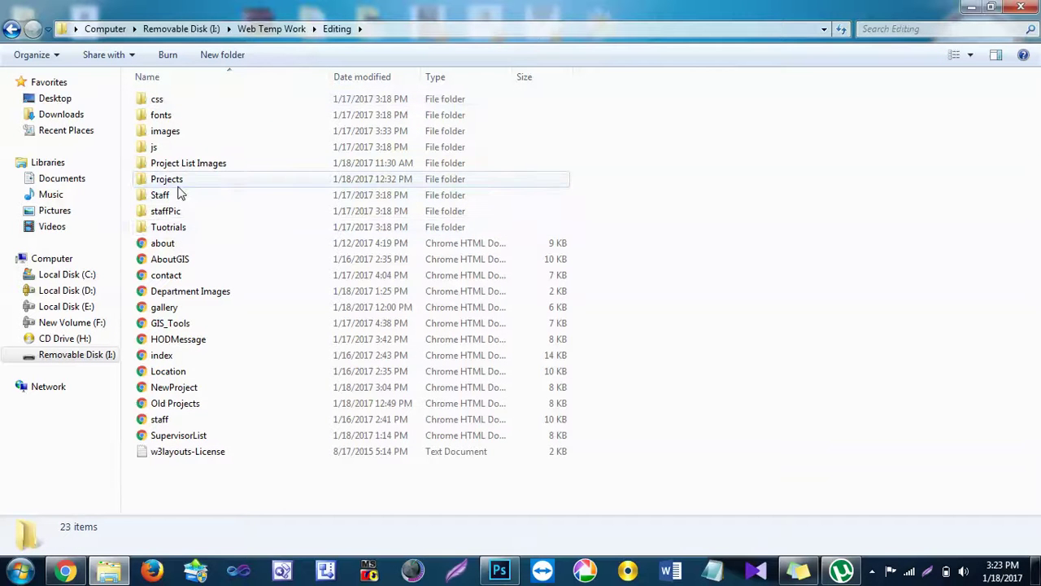
double_click(166, 132)
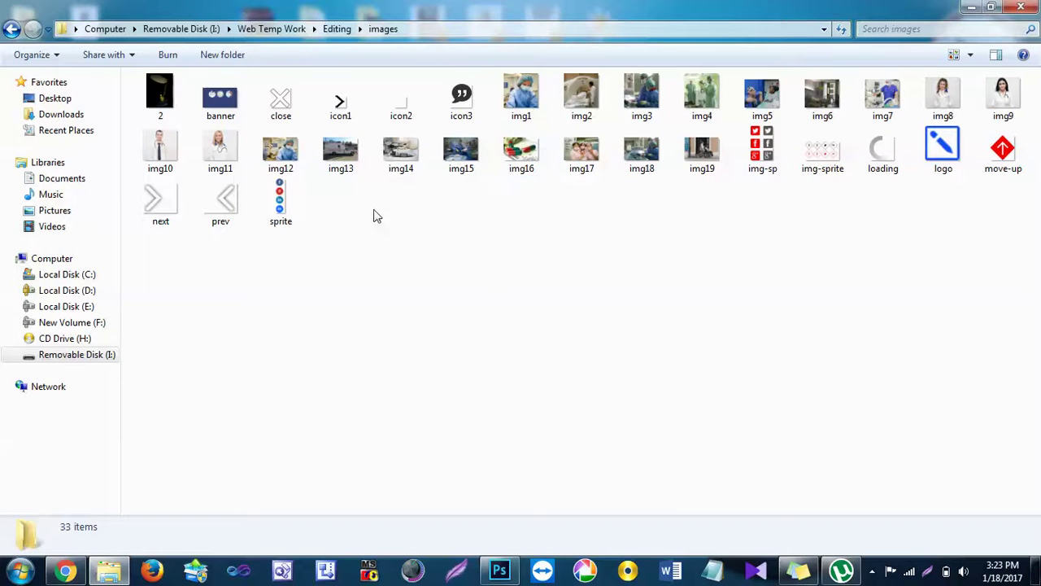
- Return to the Editing folder, reopen its images folder and preview the website's existing banner.jpg
left_click(11, 29)
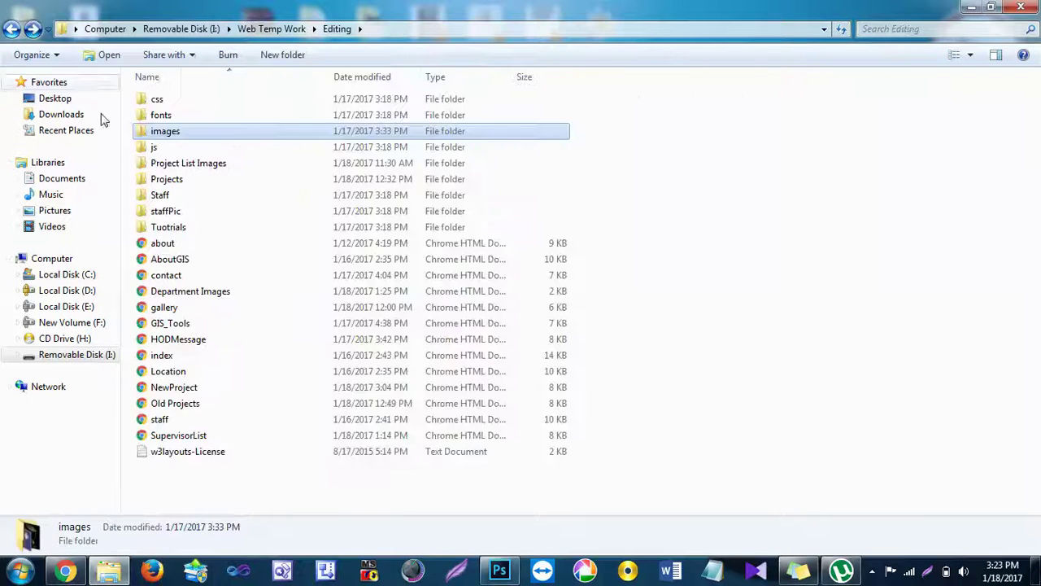
double_click(165, 133)
left_click(219, 105)
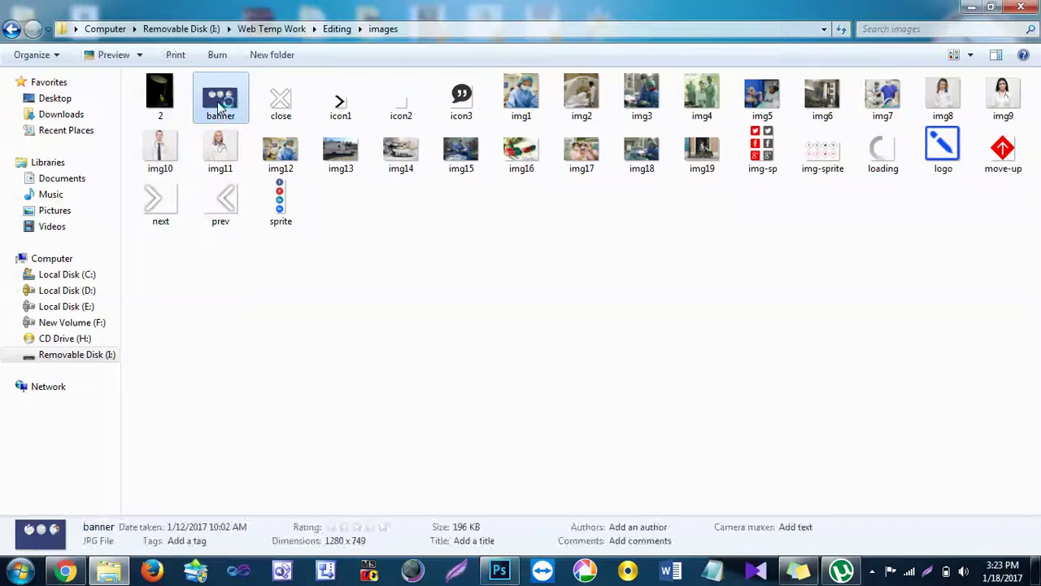
double_click(220, 106)
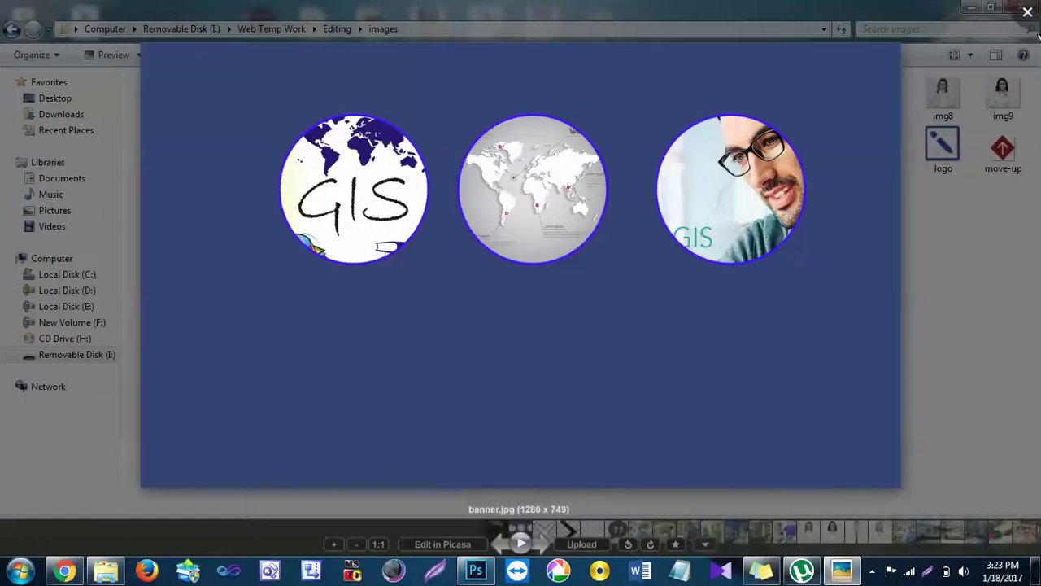
- Close the banner.jpg preview, then open img13 from the images folder for a quick look and close it
left_click(1027, 12)
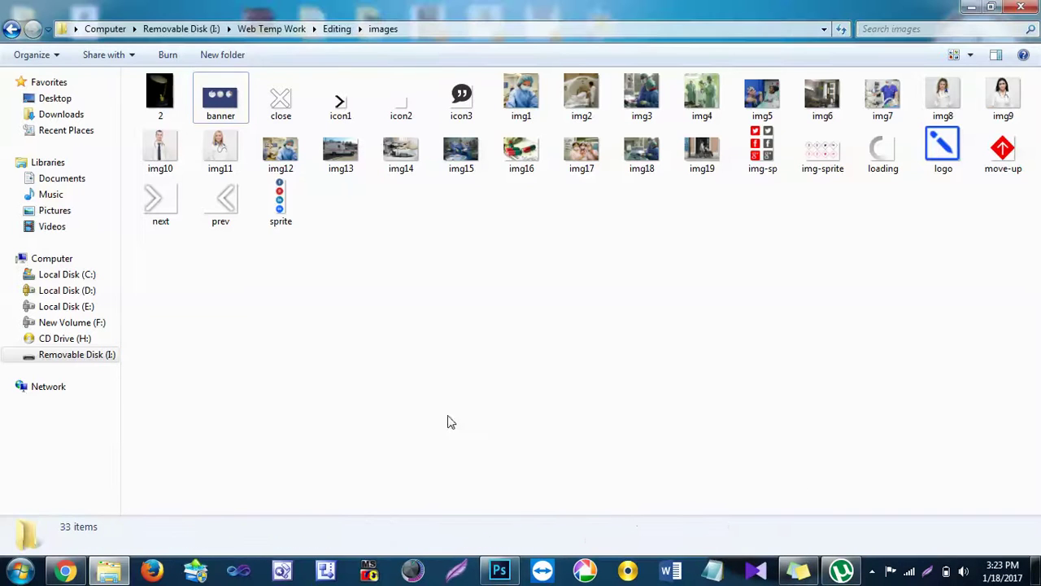
double_click(348, 152)
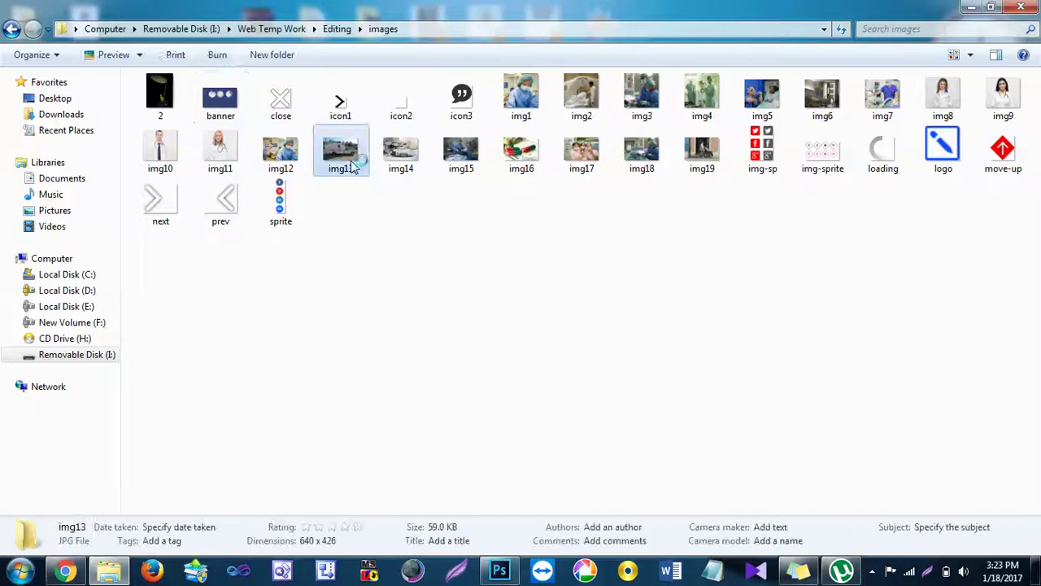
left_click(1037, 28)
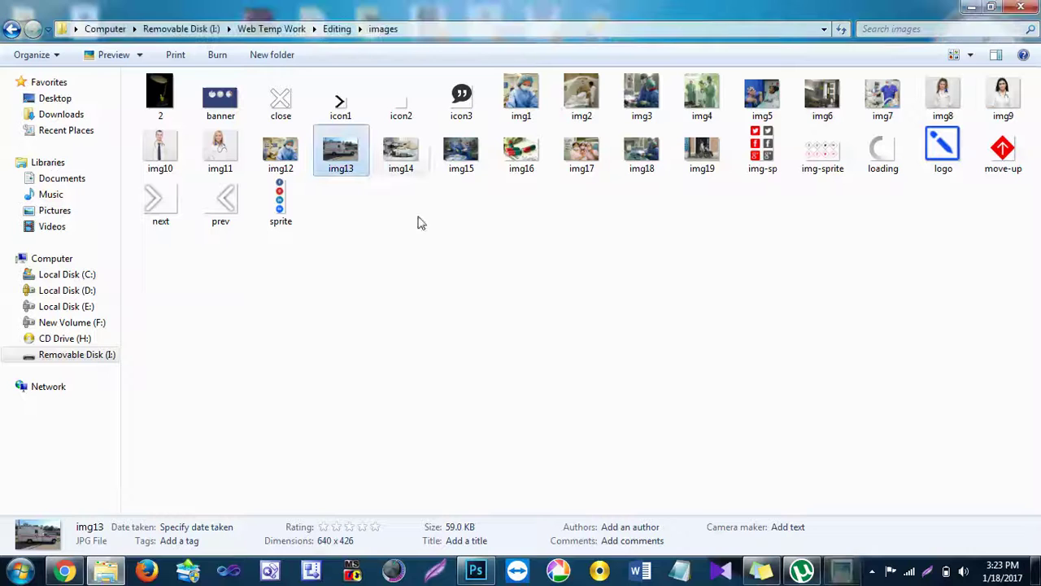
- Switch to Chrome and look through the Web GIS page and the open GIS banner image results for a suitable picture
left_click(65, 569)
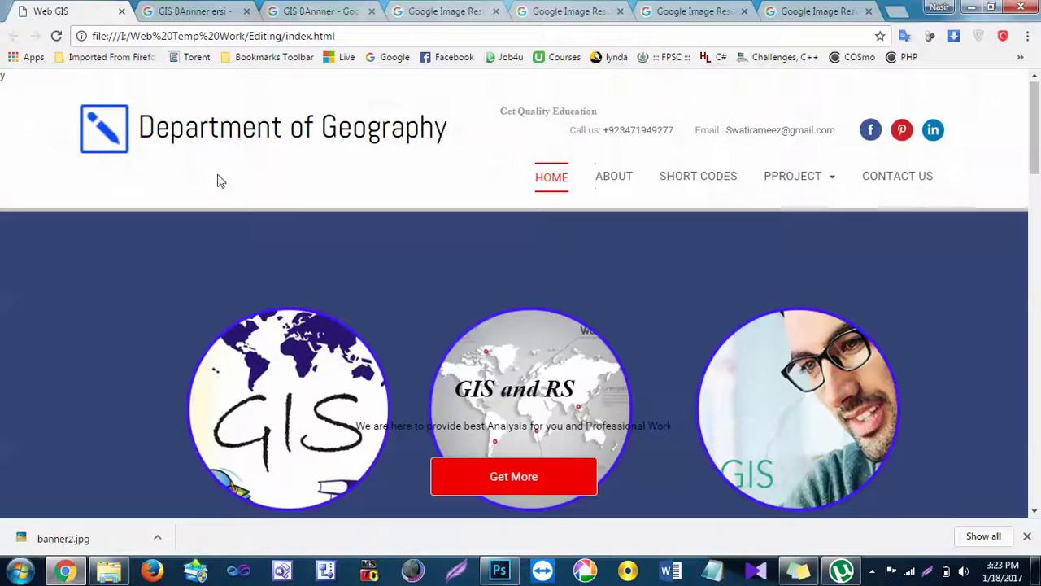
left_click(237, 10)
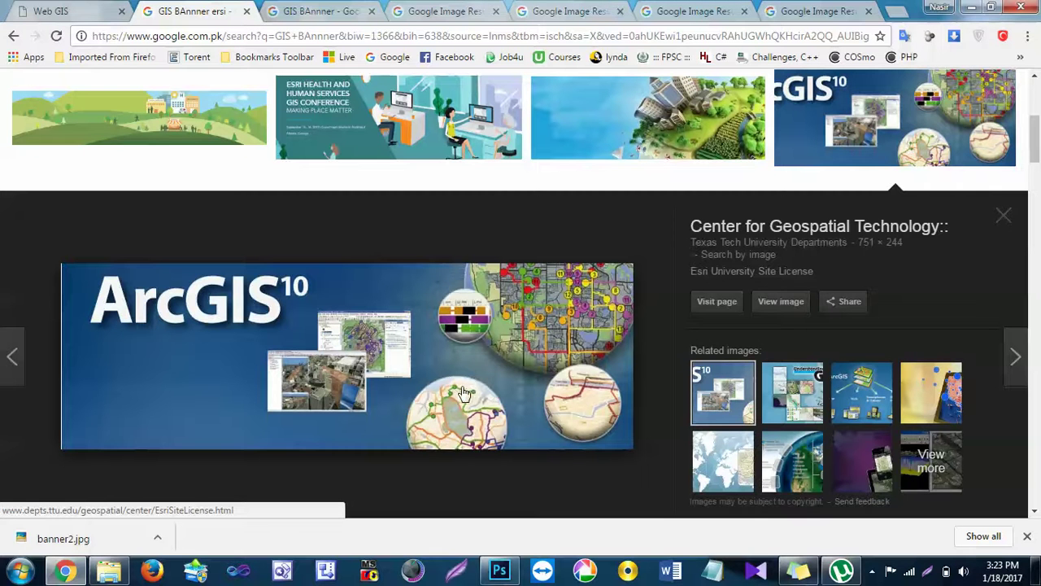
left_click(443, 11)
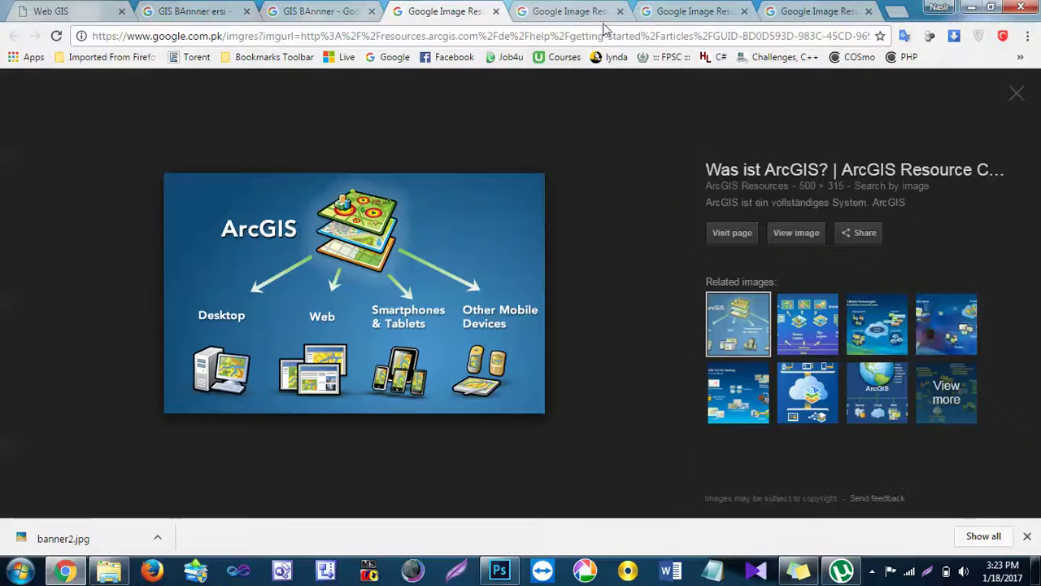
left_click(602, 11)
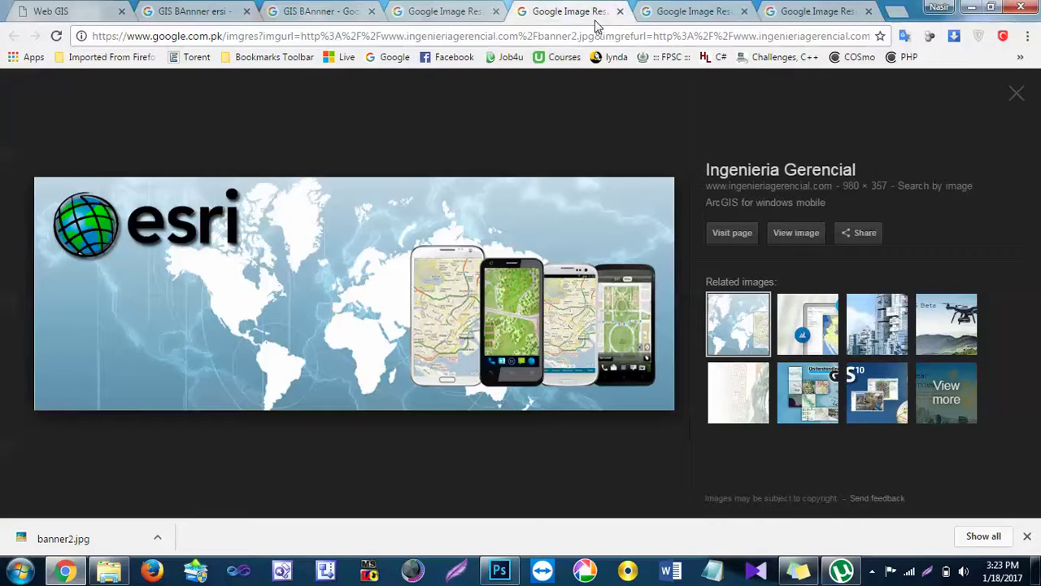
left_click(714, 13)
left_click(789, 12)
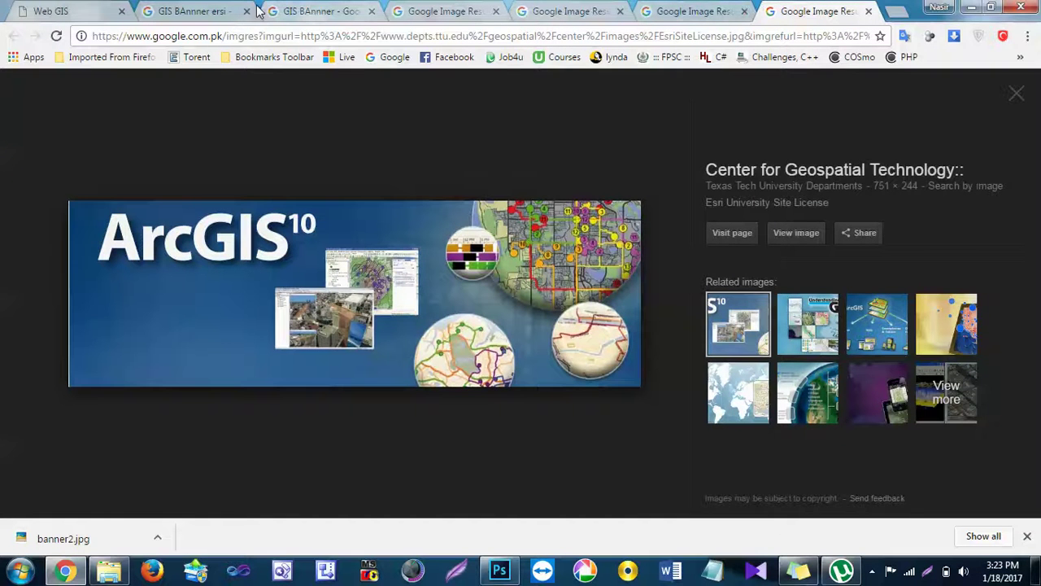
left_click(215, 8)
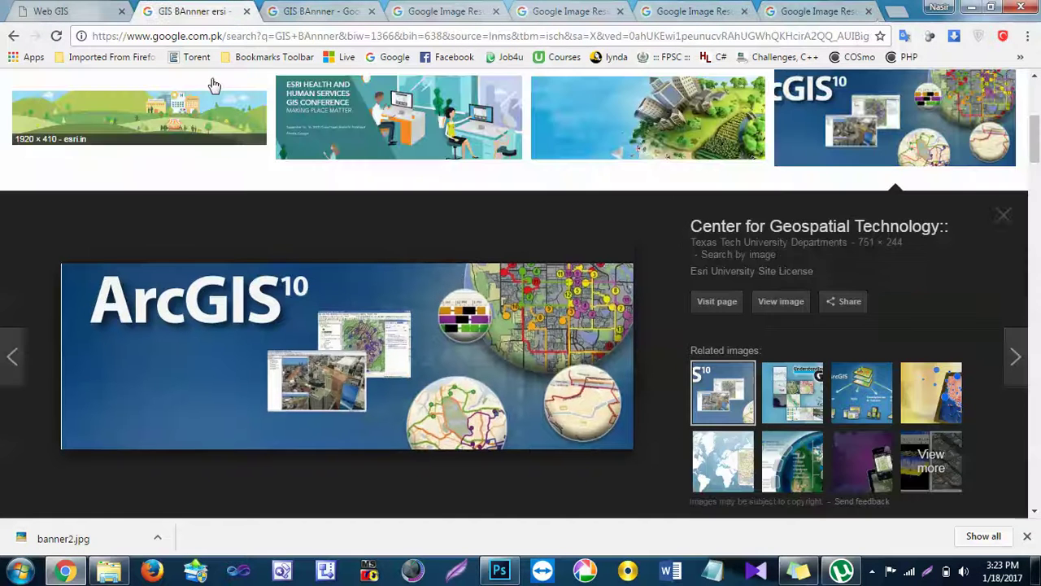
left_click(72, 12)
- Replace the GIS banner query with "earth banner" and run the Google image search
left_click(280, 10)
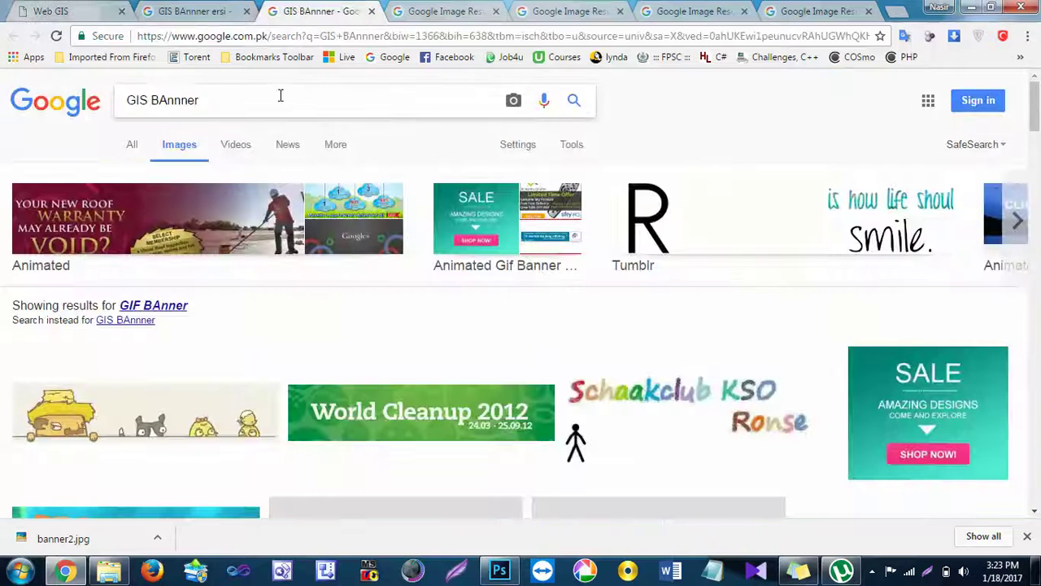
type("g")
type("arth banner")
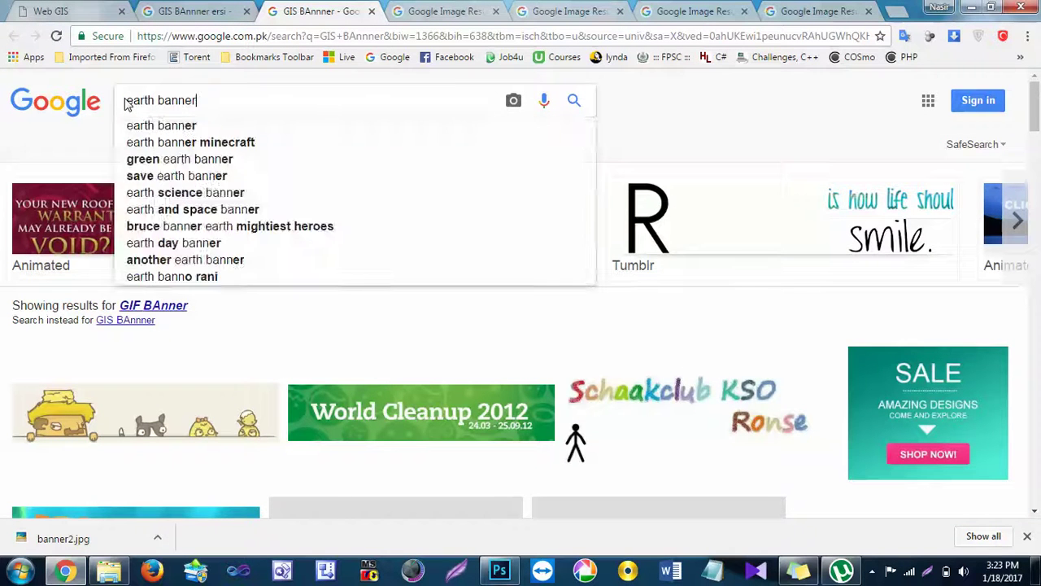
key("Return")
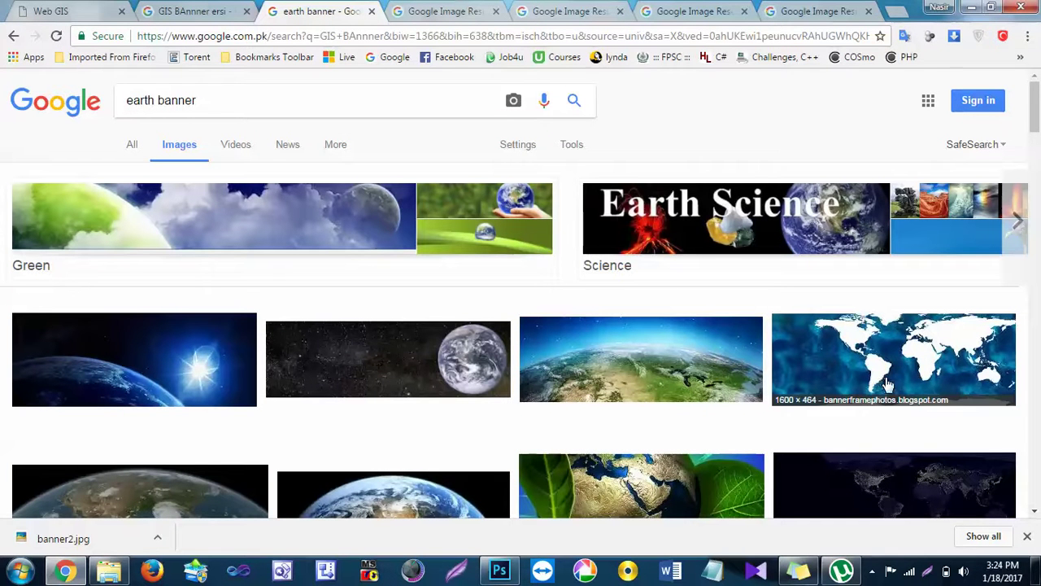
- Open the blue world map Banner Earth result and save its image to the Desktop as the JPEG file download
left_click(900, 351)
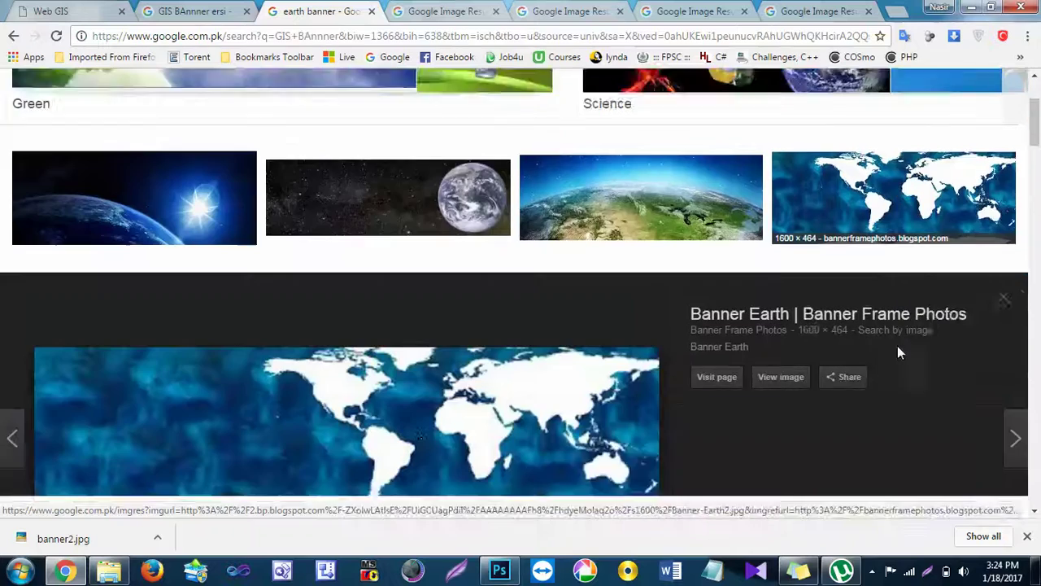
right_click(419, 313)
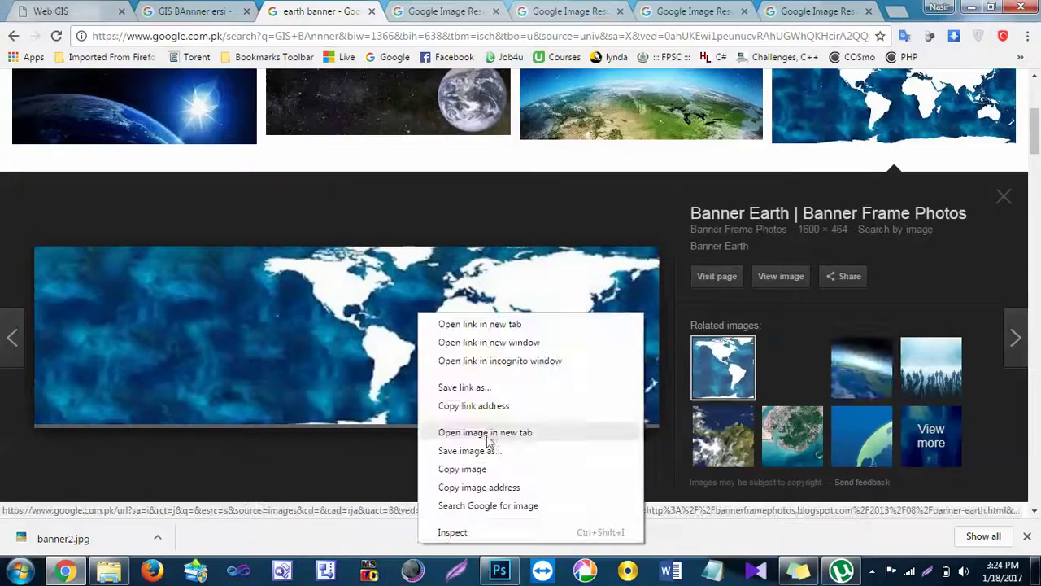
left_click(488, 451)
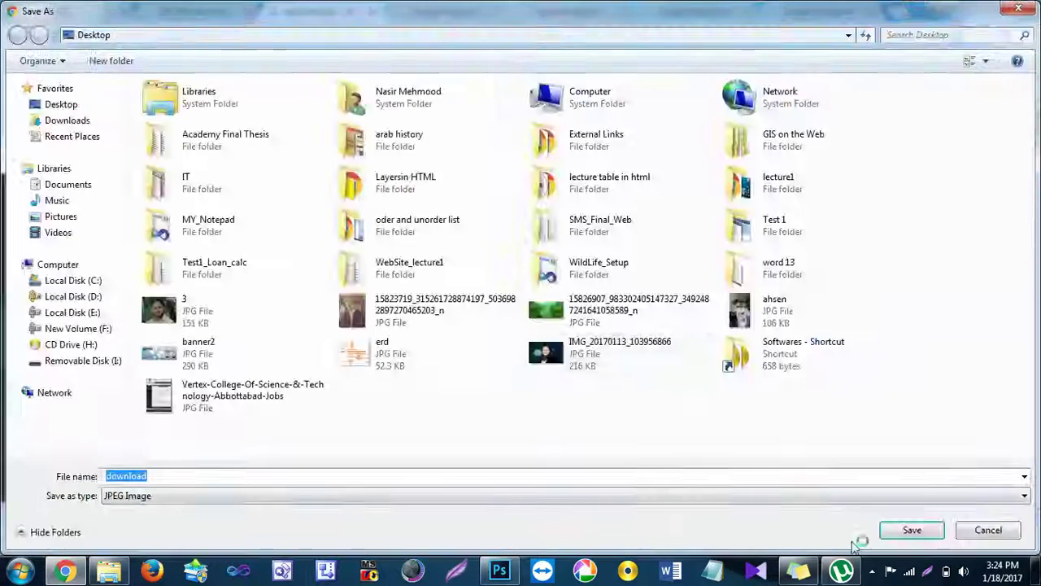
left_click(912, 530)
- Minimize Chrome, close the images folder, open the Desktop's download image in Photoshop and float it in its own window
left_click(972, 12)
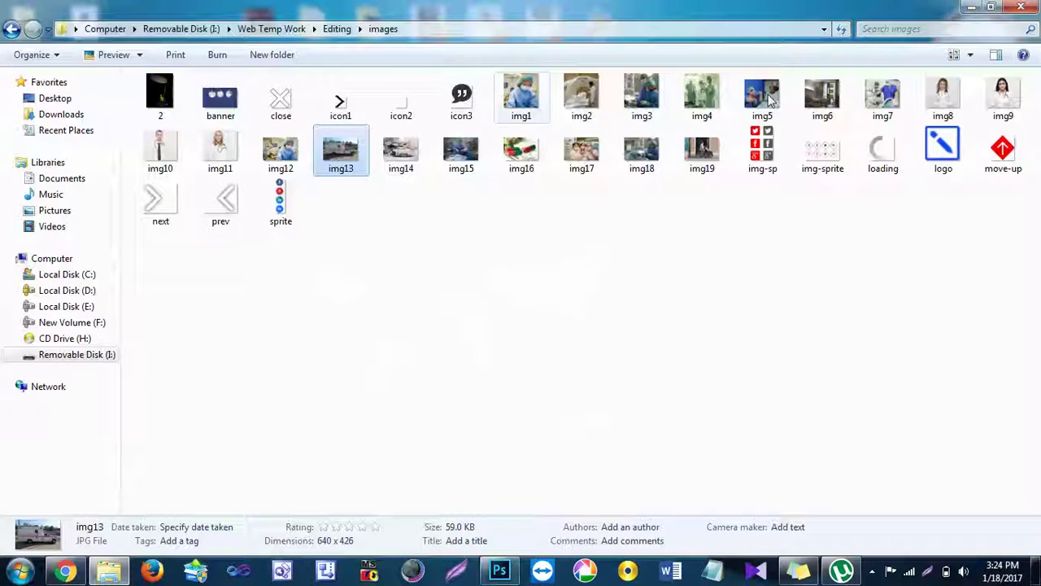
left_click(1021, 7)
left_click_drag(84, 114, 109, 131)
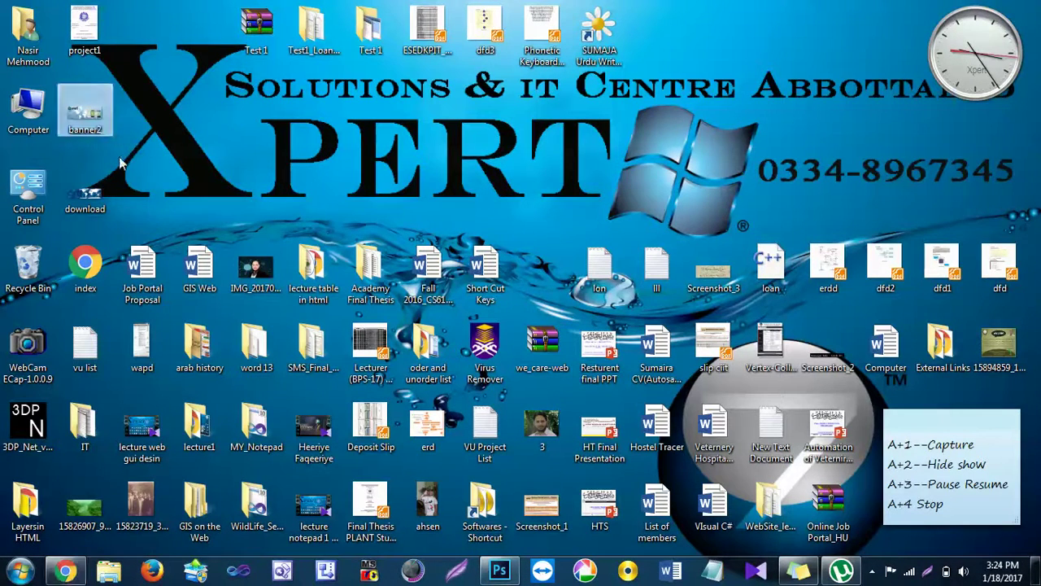
left_click(108, 195)
left_click_drag(92, 199, 559, 109)
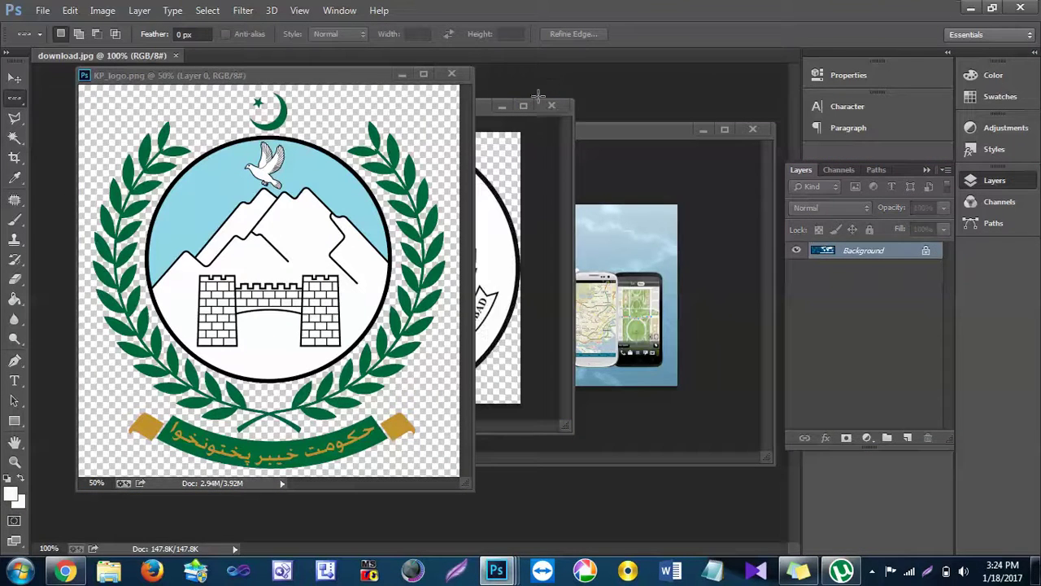
left_click_drag(146, 53, 152, 81)
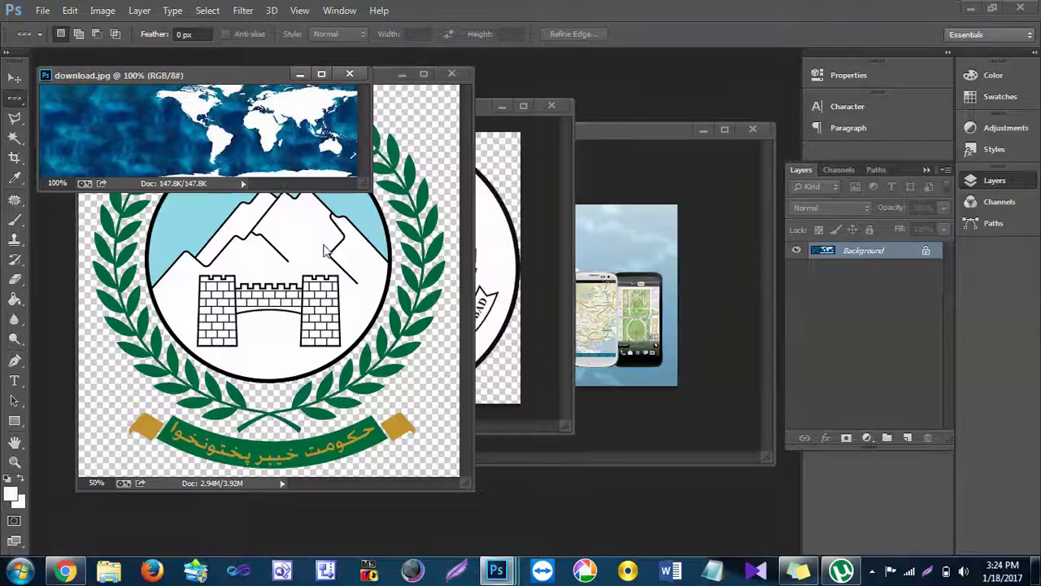
- Select the whole download.jpg image and close the banner2.jpg document
left_click(722, 315)
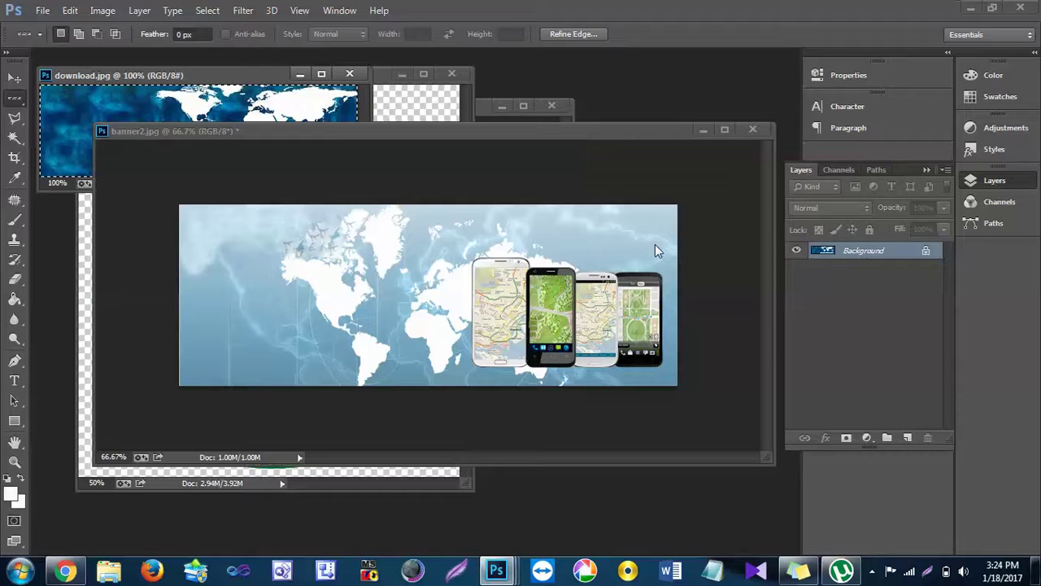
left_click(753, 130)
left_click(523, 224)
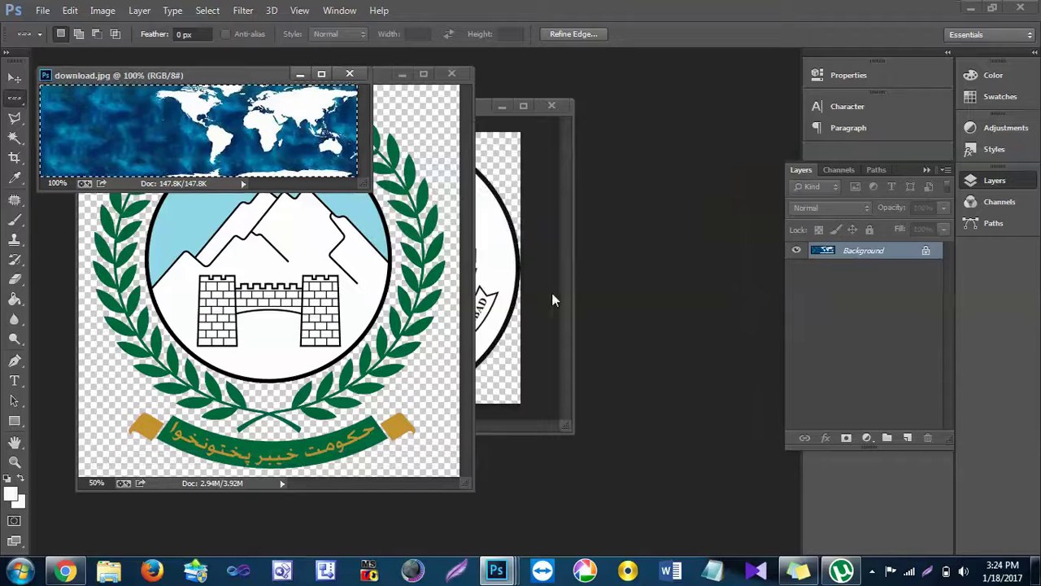
- Restore the banner.jpg document, paste the blue world map into it and put the pasted layer at the top of the layer stack
mouse_move(496, 569)
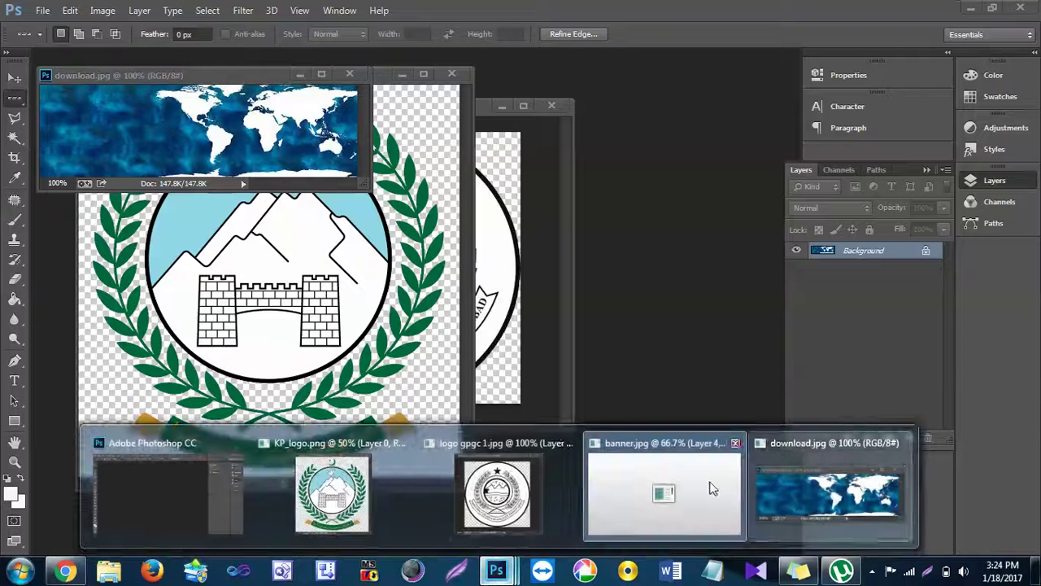
left_click(651, 498)
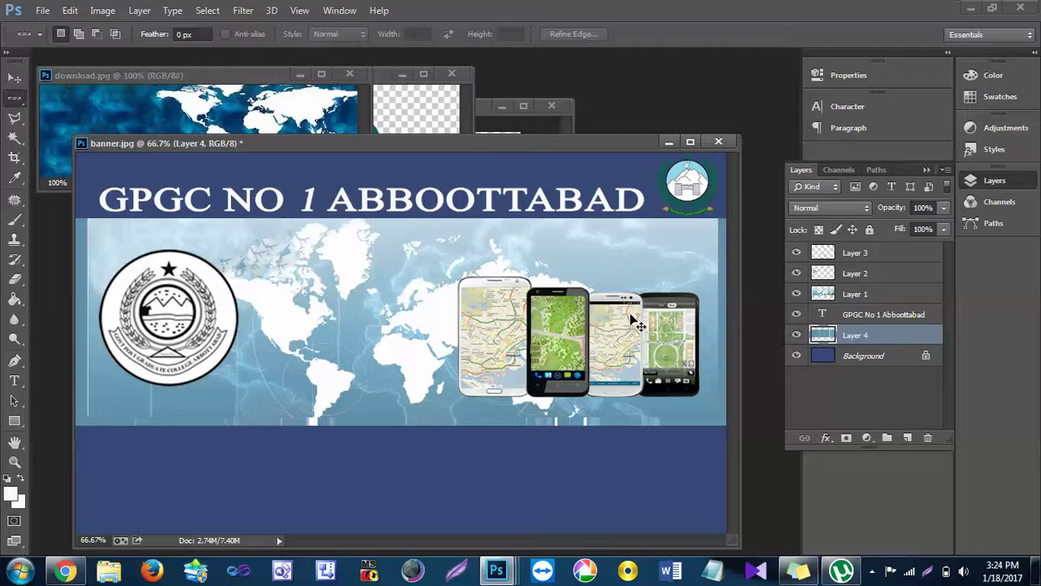
key("ctrl+j")
left_click_drag(488, 146, 504, 100)
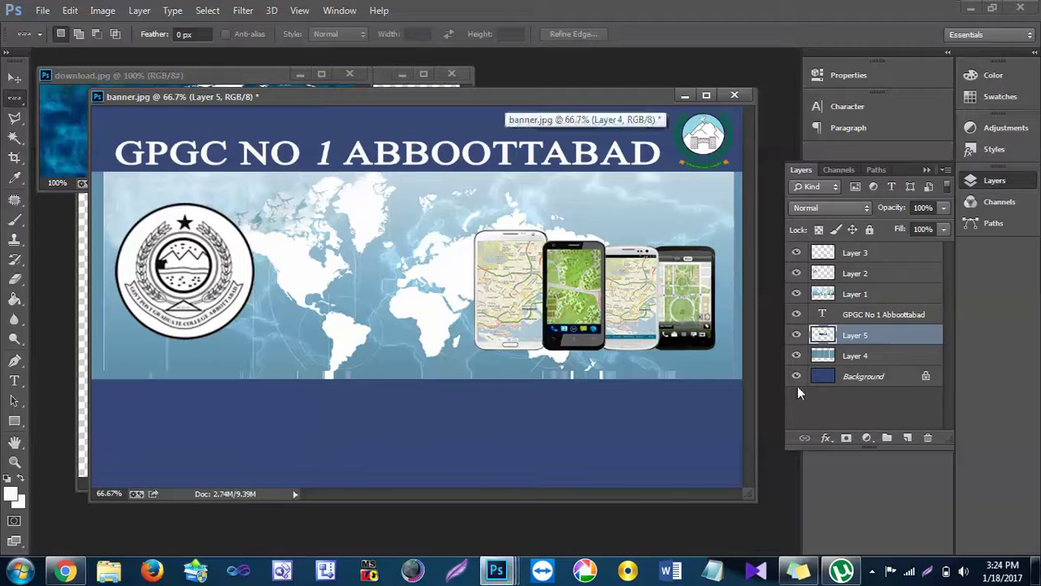
left_click_drag(836, 343, 838, 254)
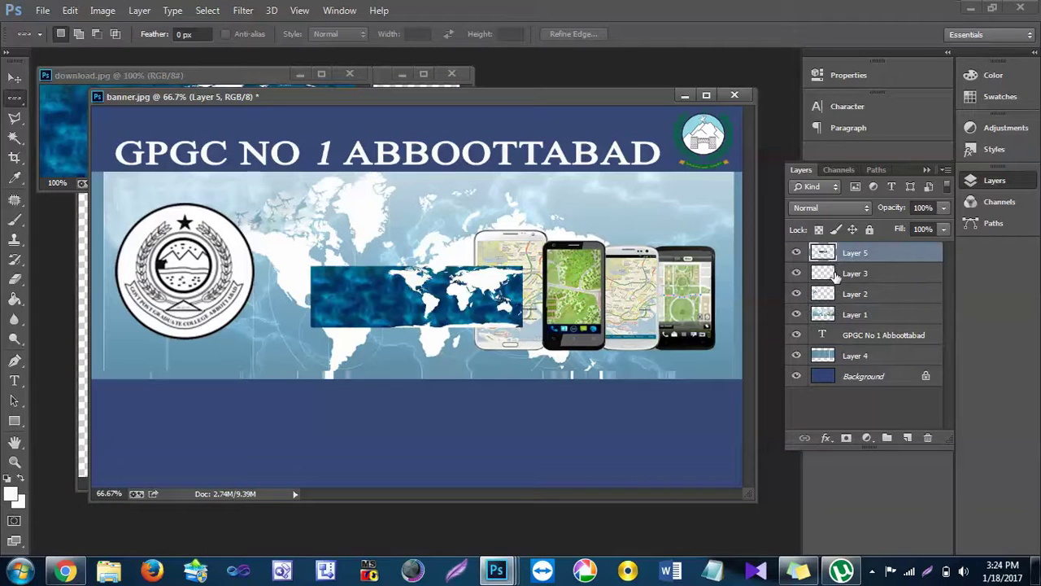
- Move the blue world map below the phone strip and free-transform it to fill the remaining band across the banner's full width
left_click(14, 77)
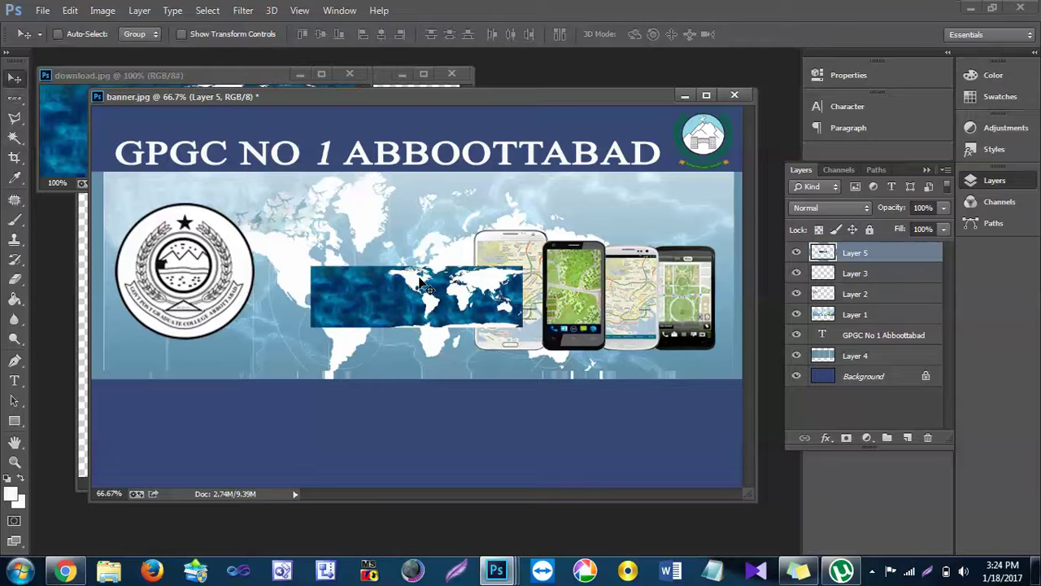
left_click_drag(400, 308, 175, 420)
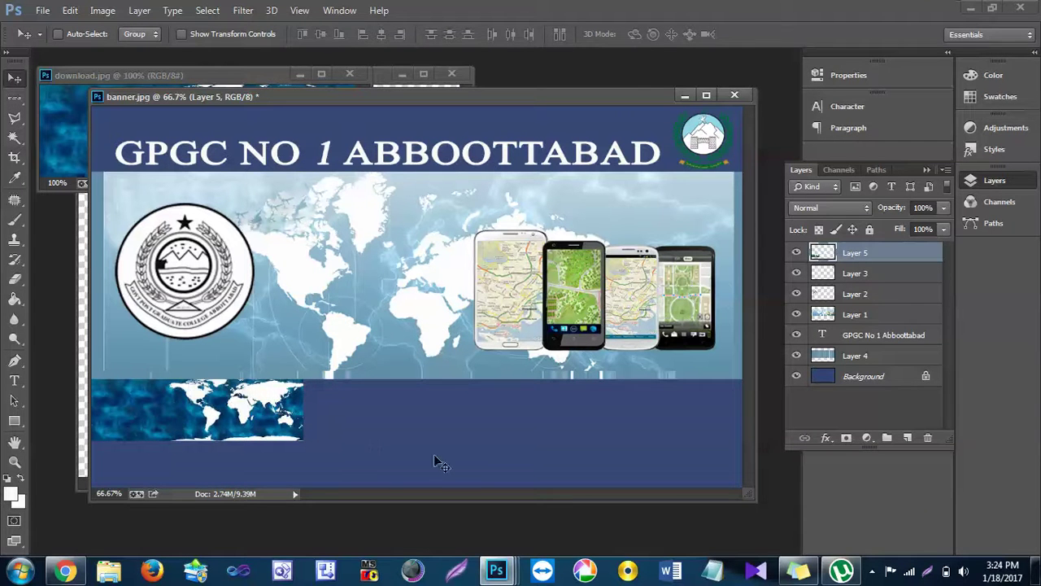
key("ctrl+t")
left_click_drag(303, 440, 420, 482)
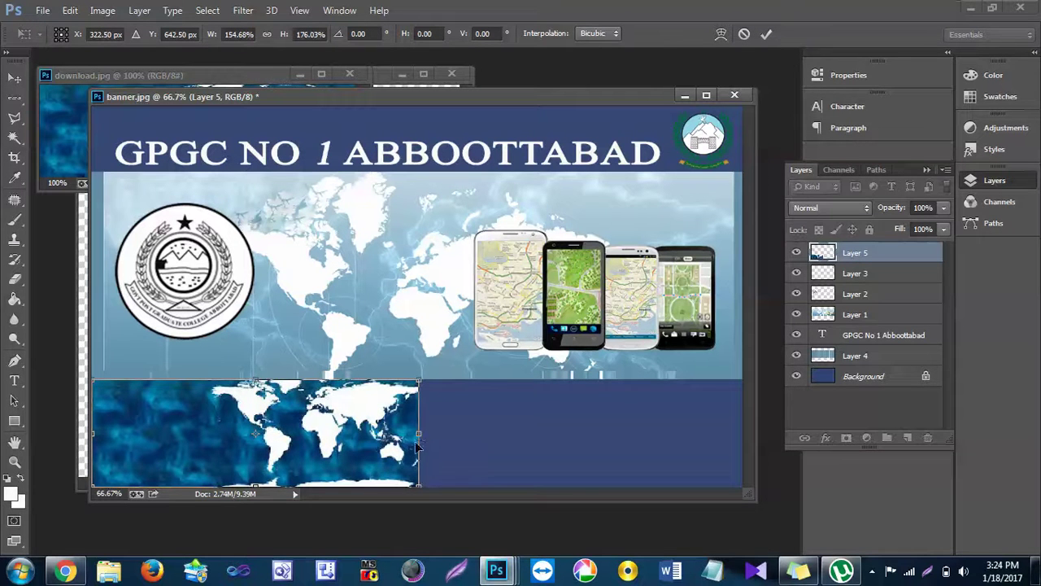
left_click_drag(418, 439, 737, 463)
key("Return")
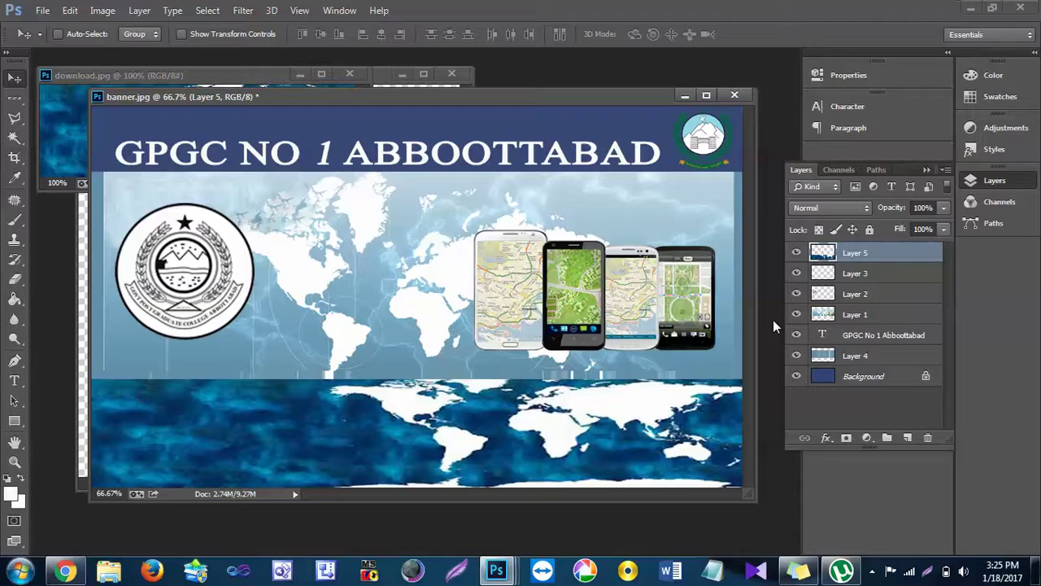
- Save the banner to the Desktop as banner1 in Photoshop (PSD) format with Maximize Compatibility on
key("ctrl+shift+s")
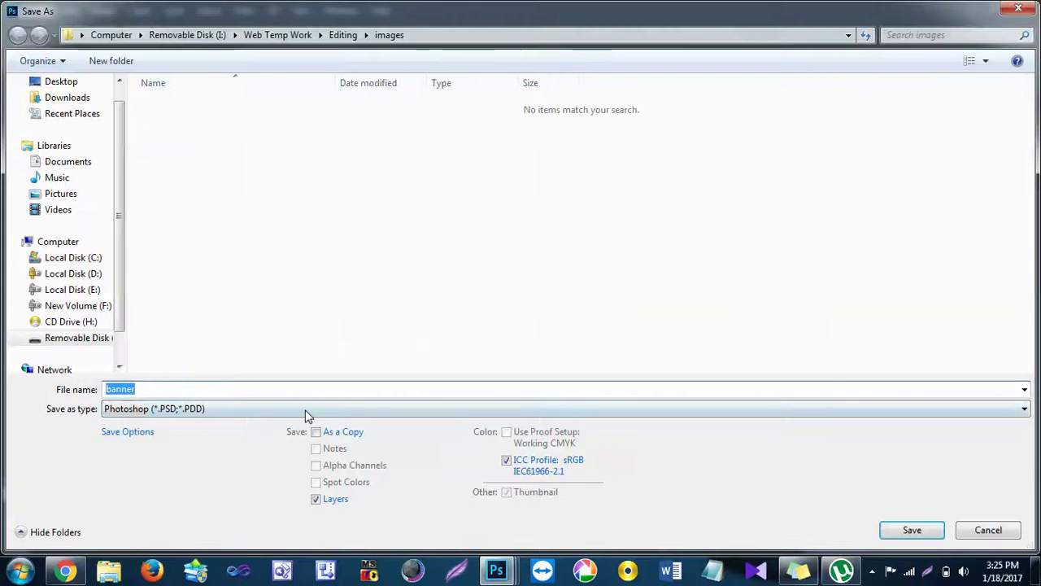
left_click(306, 410)
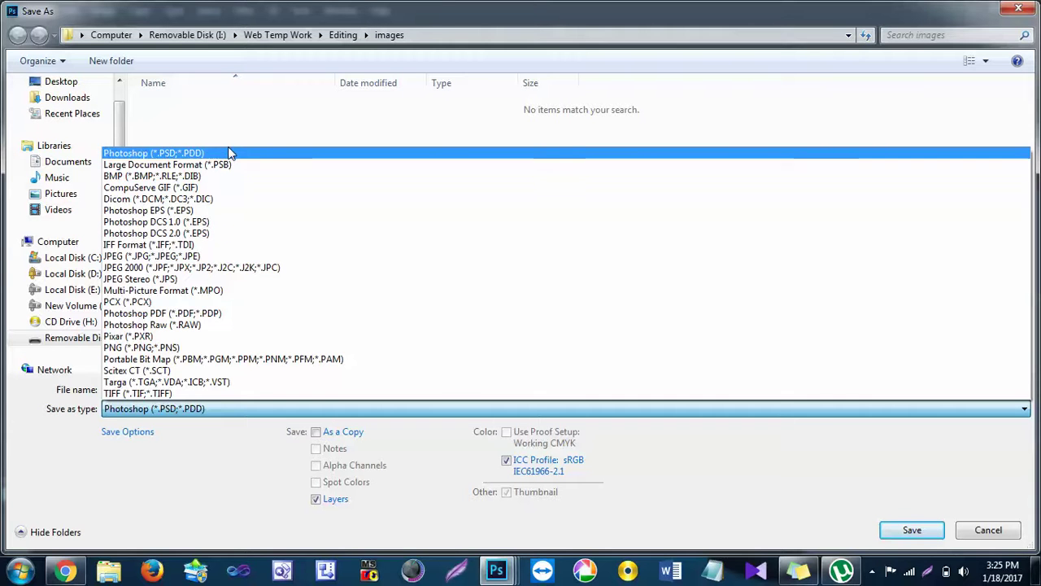
left_click(189, 155)
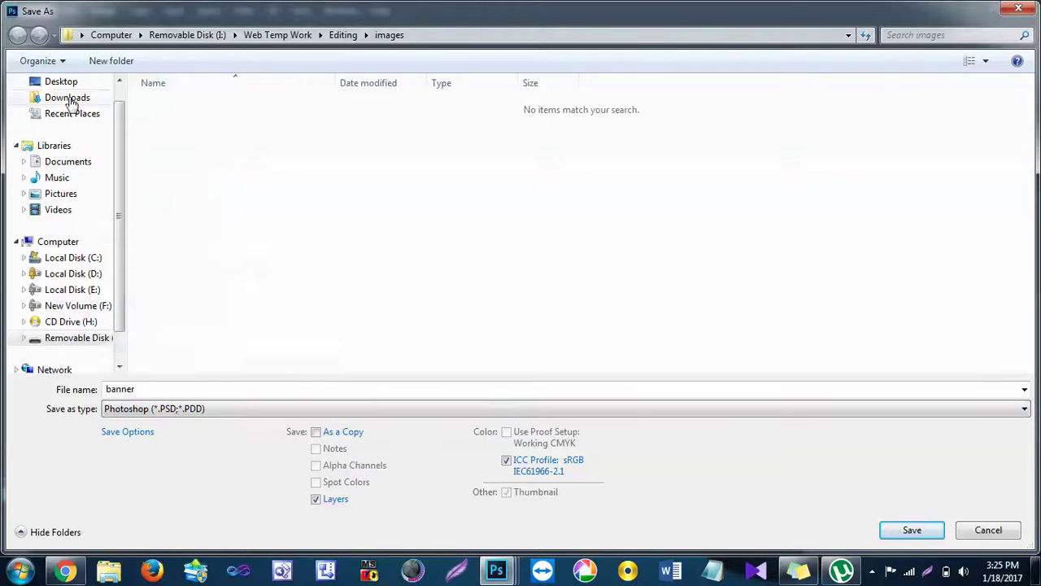
left_click(62, 82)
double_click(269, 392)
left_click(259, 390)
left_click(912, 530)
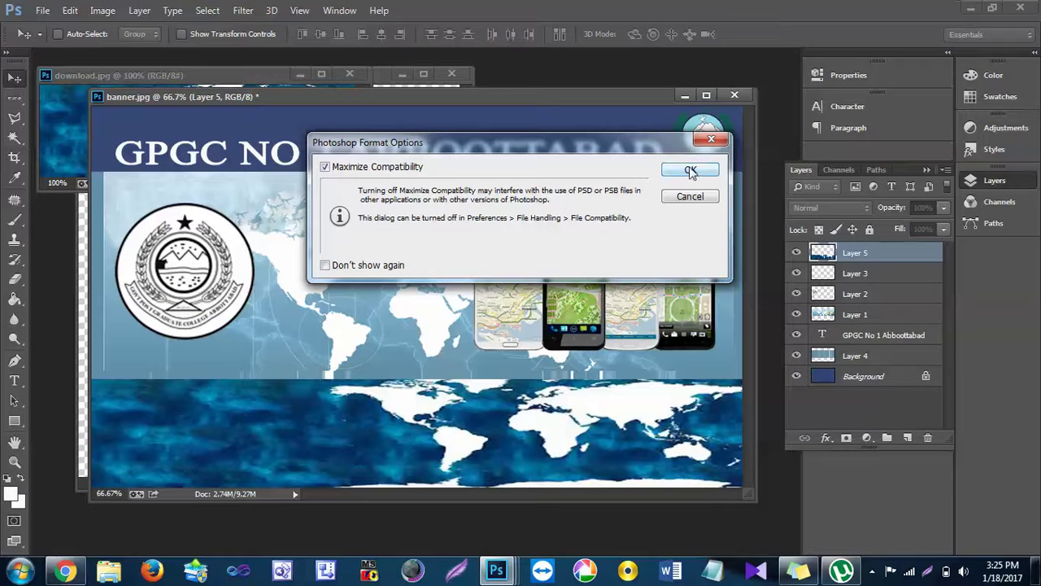
left_click(691, 172)
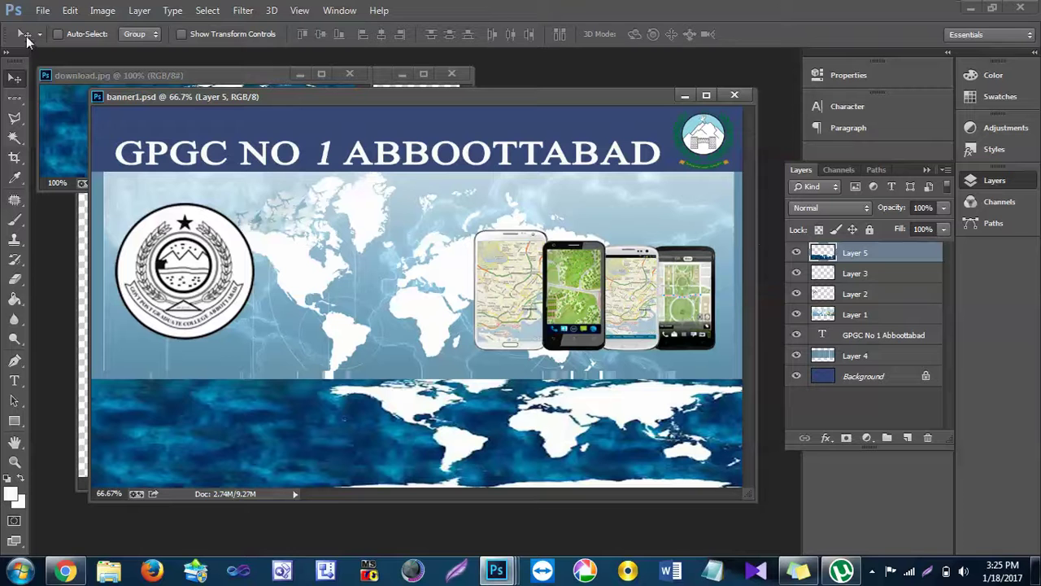
- Set up a JPEG copy of the banner named banner in the removable disk's Web Temp Work > Editing > images folder
left_click(42, 10)
left_click(96, 196)
left_click(289, 407)
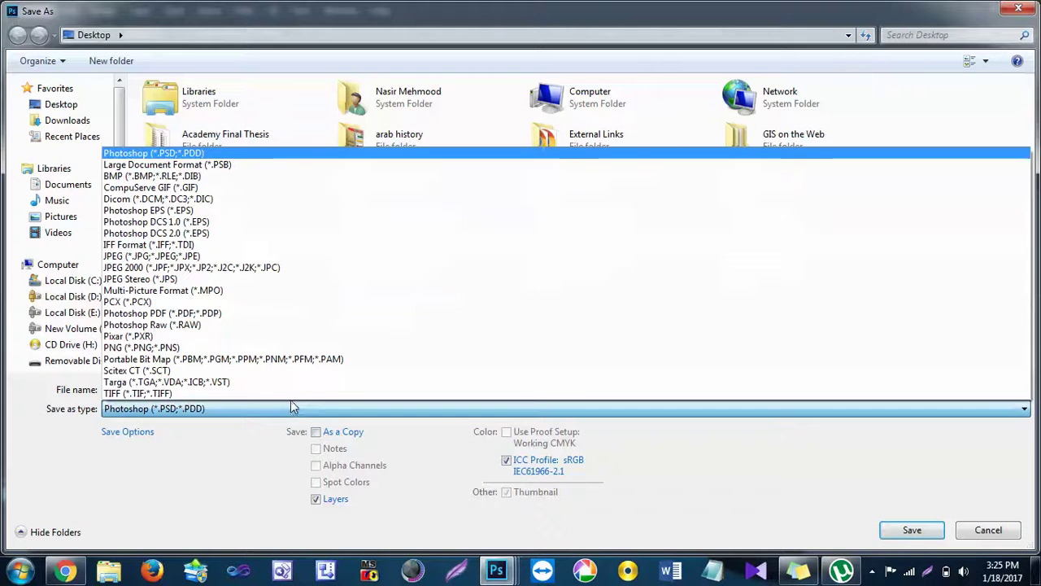
left_click(282, 259)
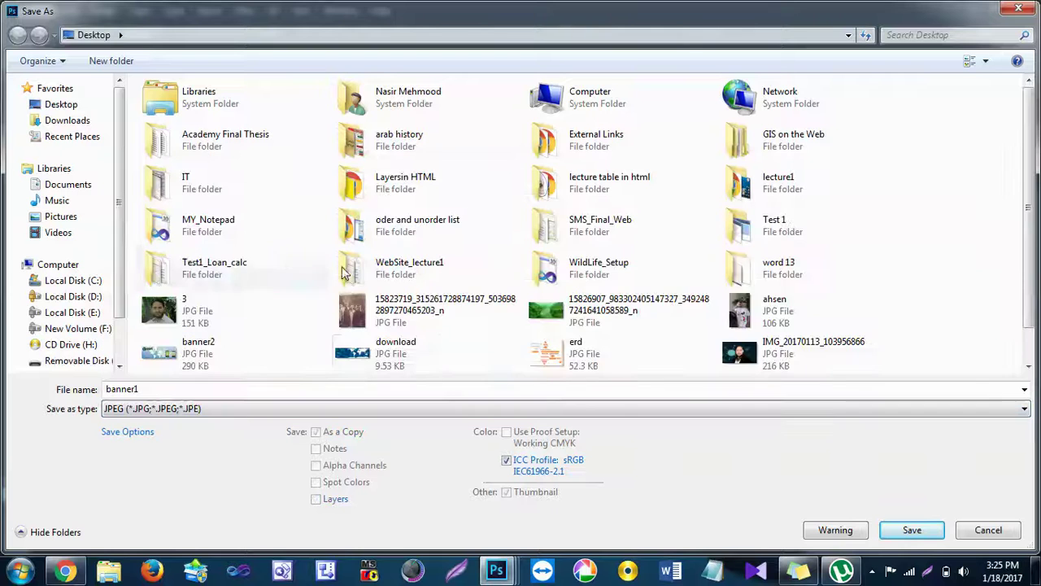
left_click(77, 362)
double_click(187, 111)
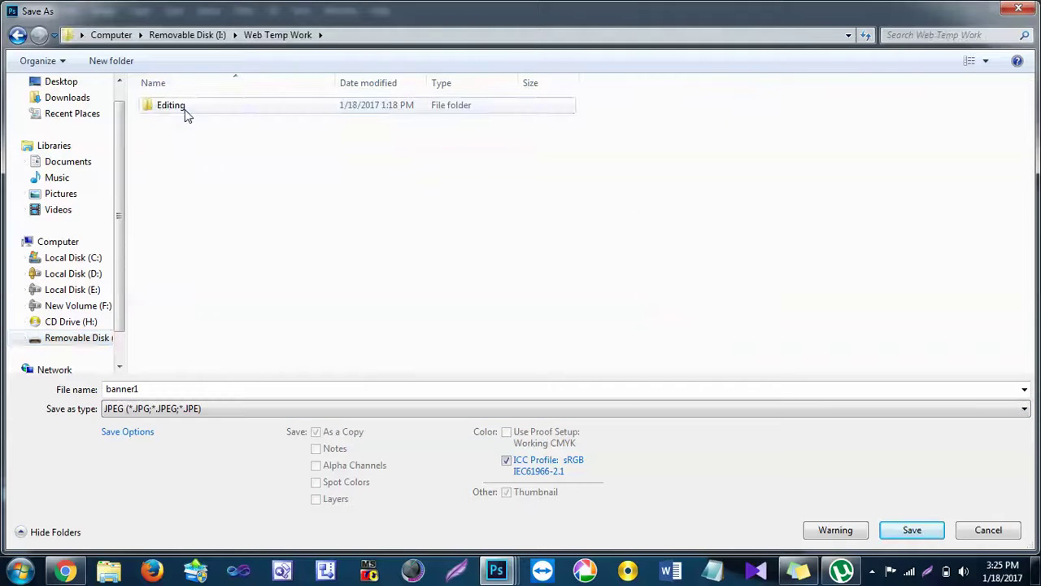
double_click(173, 106)
double_click(173, 135)
left_click(190, 109)
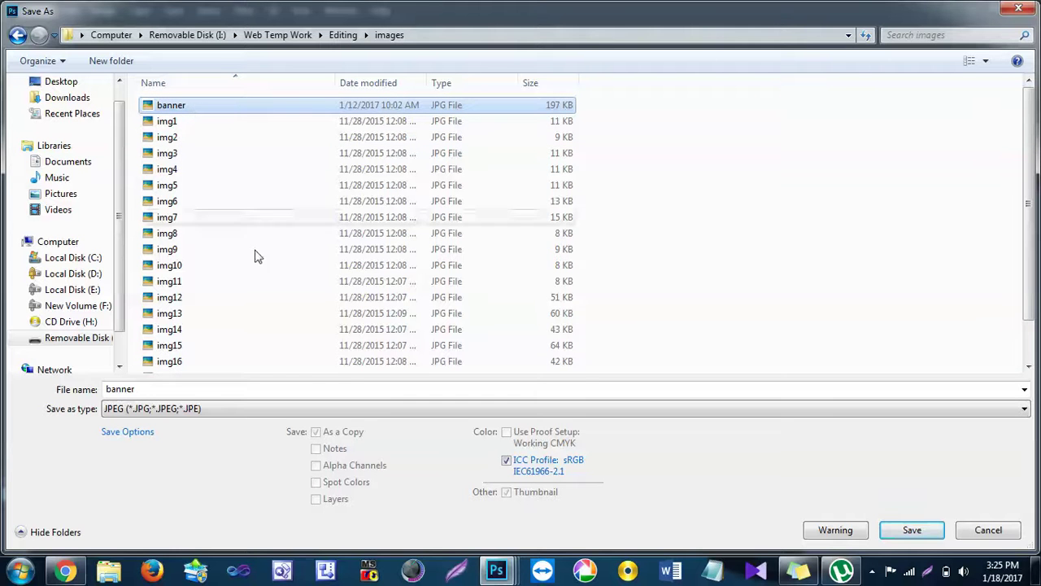
- Show the images folder's files as large icons and pick the existing banner image as the file to overwrite
left_click(89, 574)
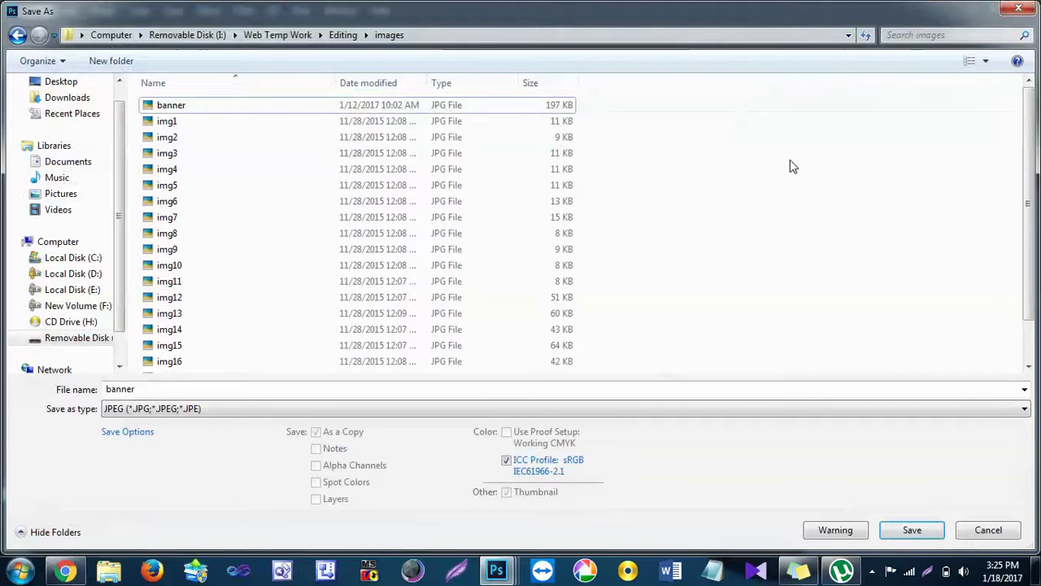
right_click(790, 162)
mouse_move(896, 170)
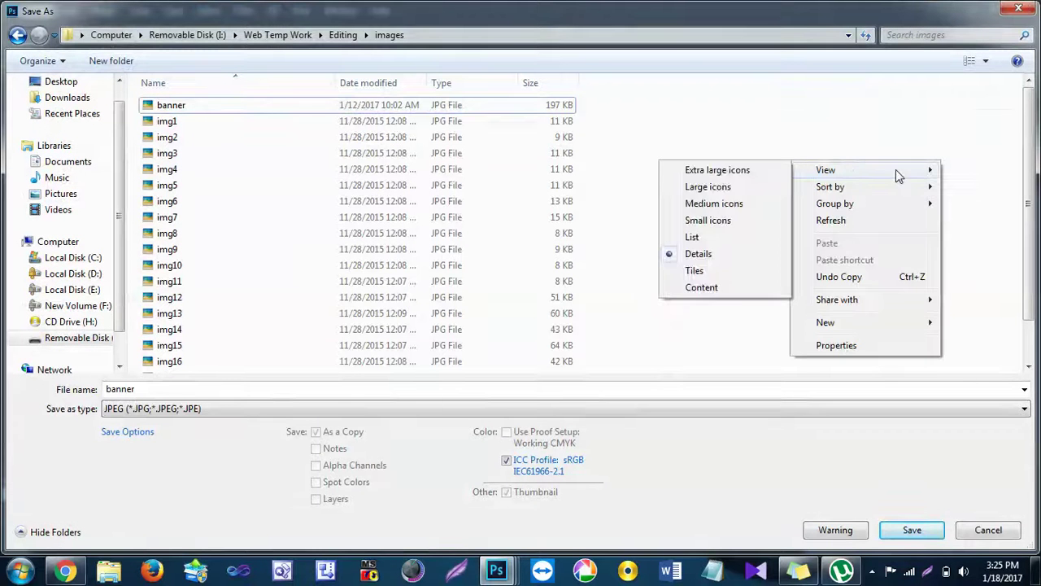
left_click(708, 188)
left_click(189, 145)
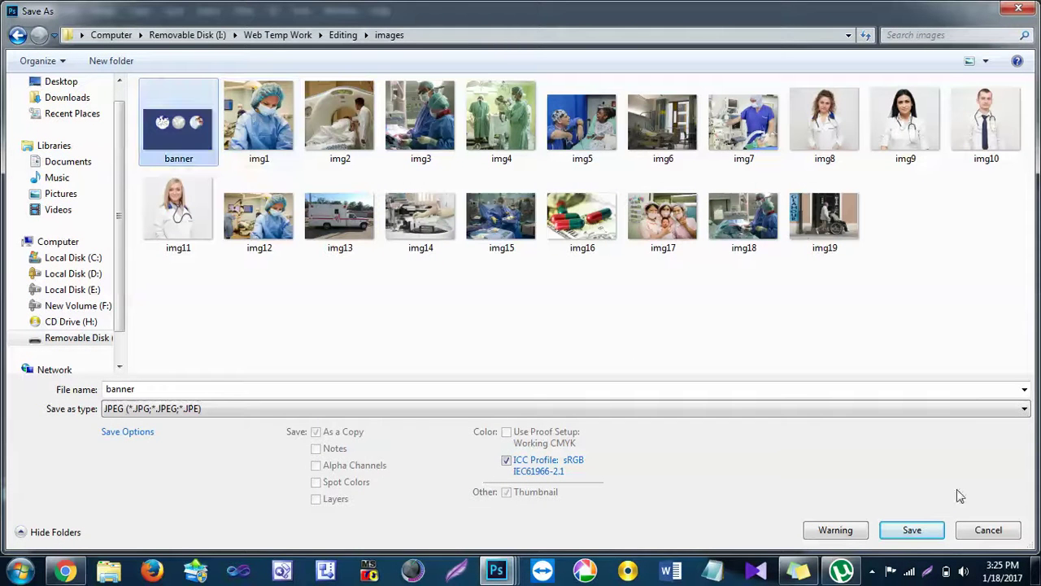
- Replace the existing banner.jpg, saving at JPEG quality 12 (Maximum) in Progressive format with 3 scans
left_click(912, 530)
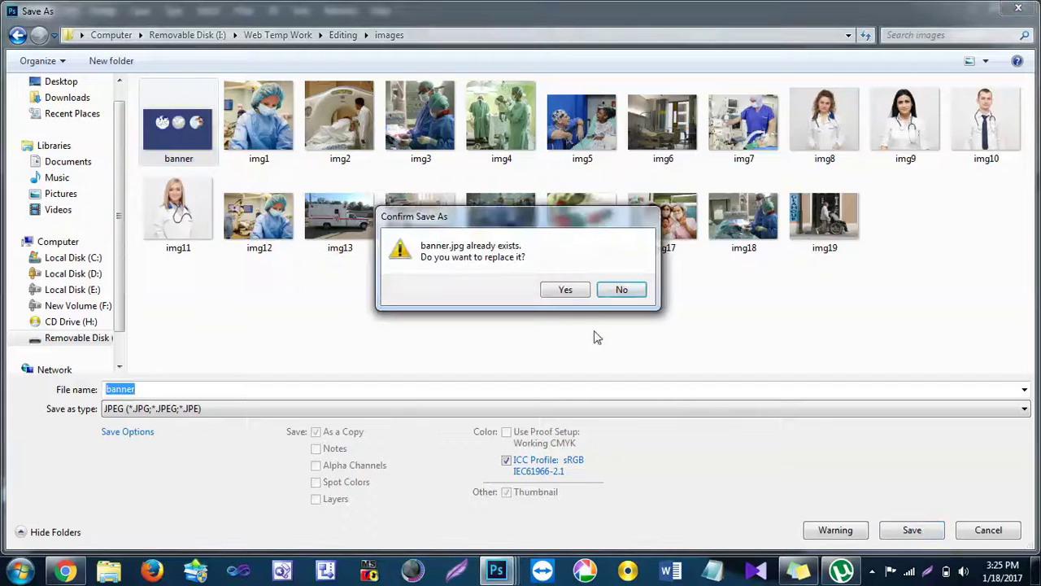
left_click(565, 291)
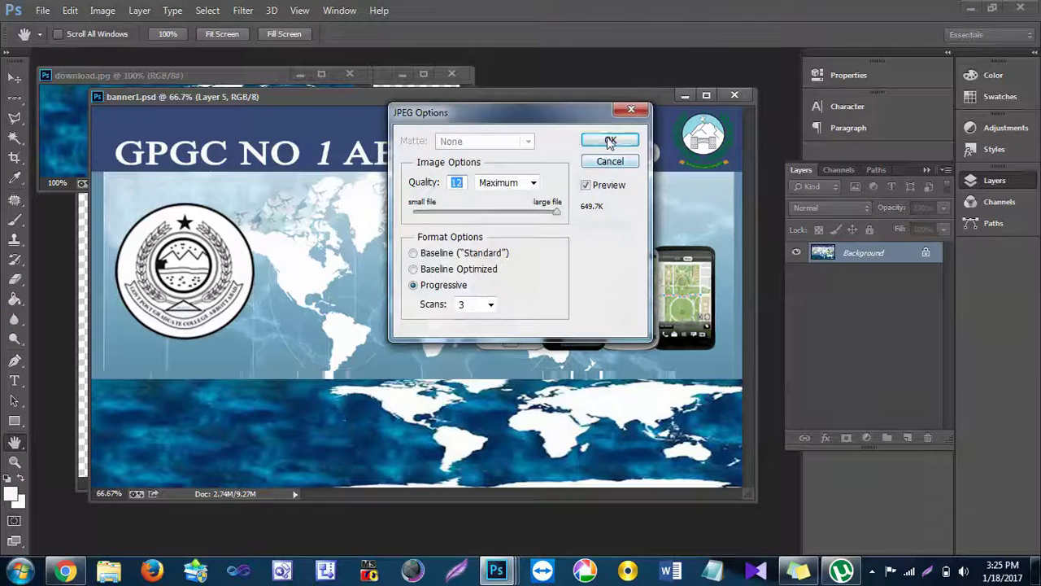
left_click(609, 140)
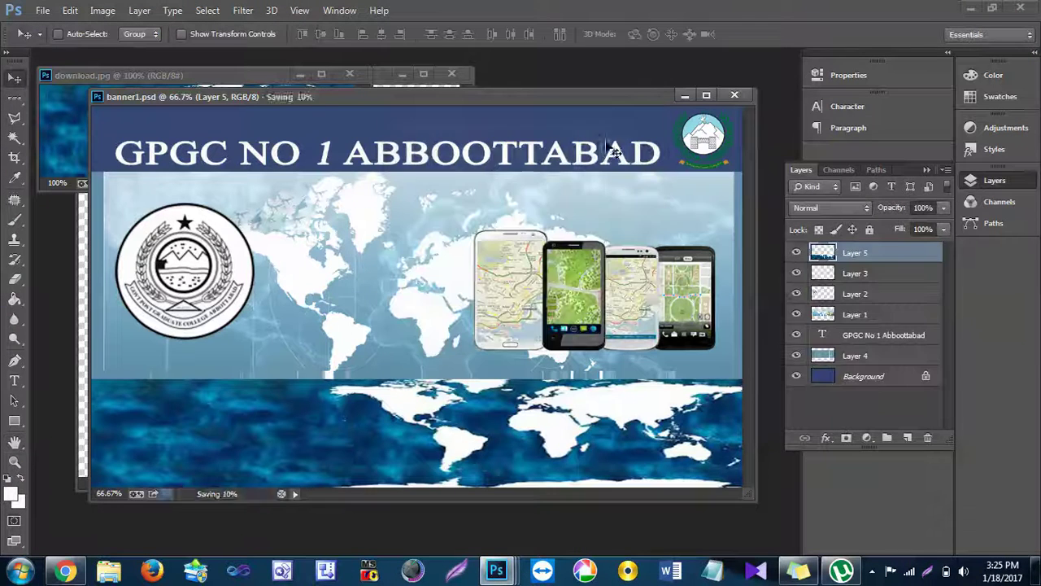
- Close the banner1.psd document, exit Photoshop and refresh the desktop
left_click(733, 96)
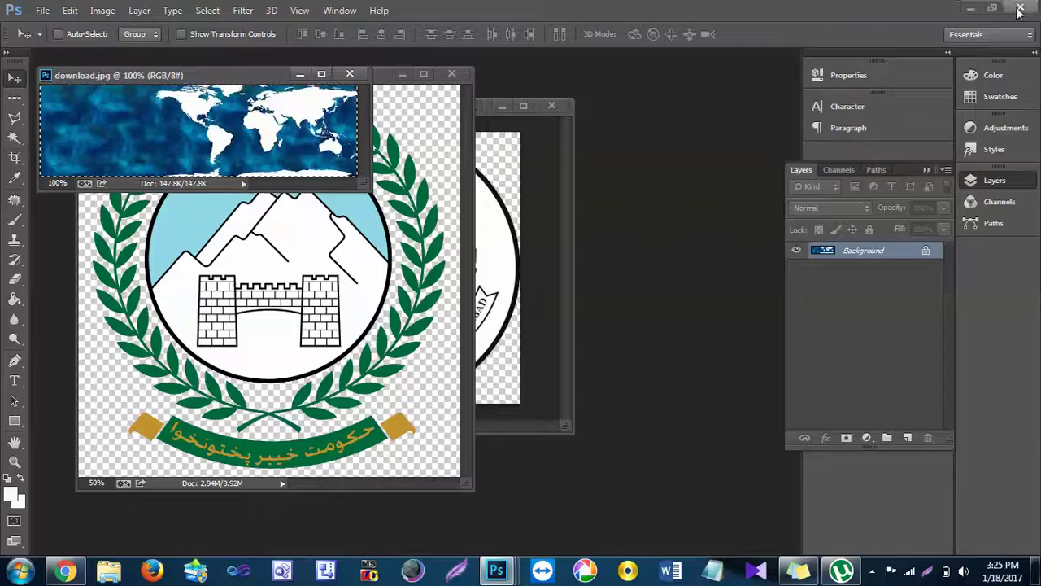
left_click(1018, 10)
left_click(523, 225)
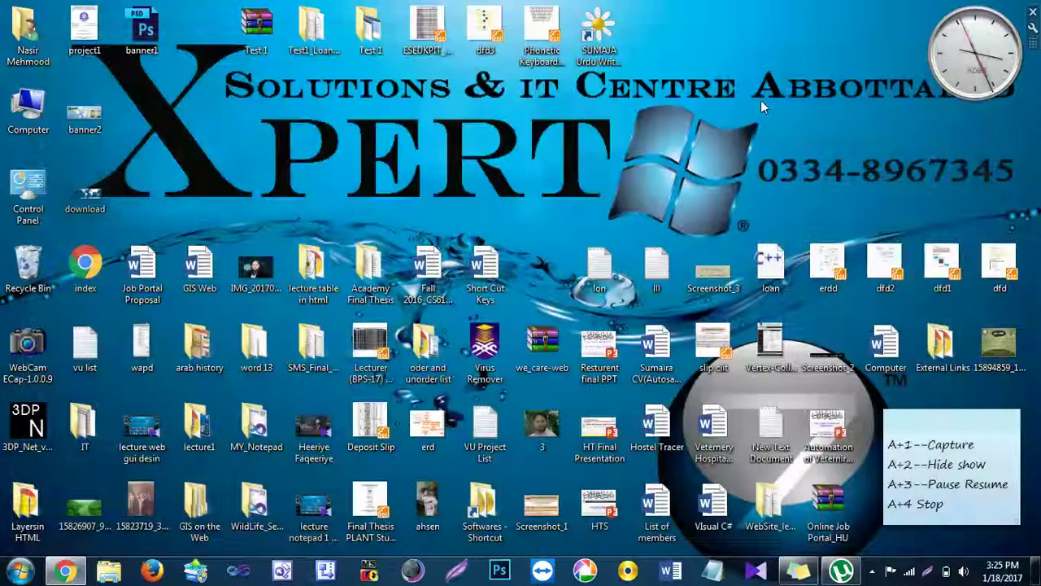
right_click(758, 101)
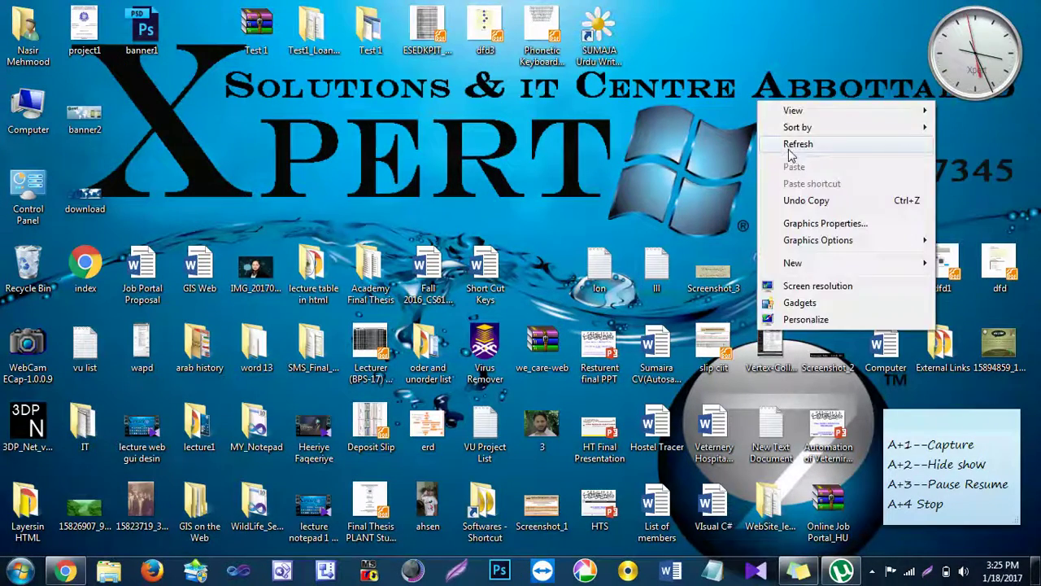
left_click(793, 144)
- Switch to Chrome and reload the Web GIS index.html page to check the new banner
left_click(65, 571)
left_click(62, 10)
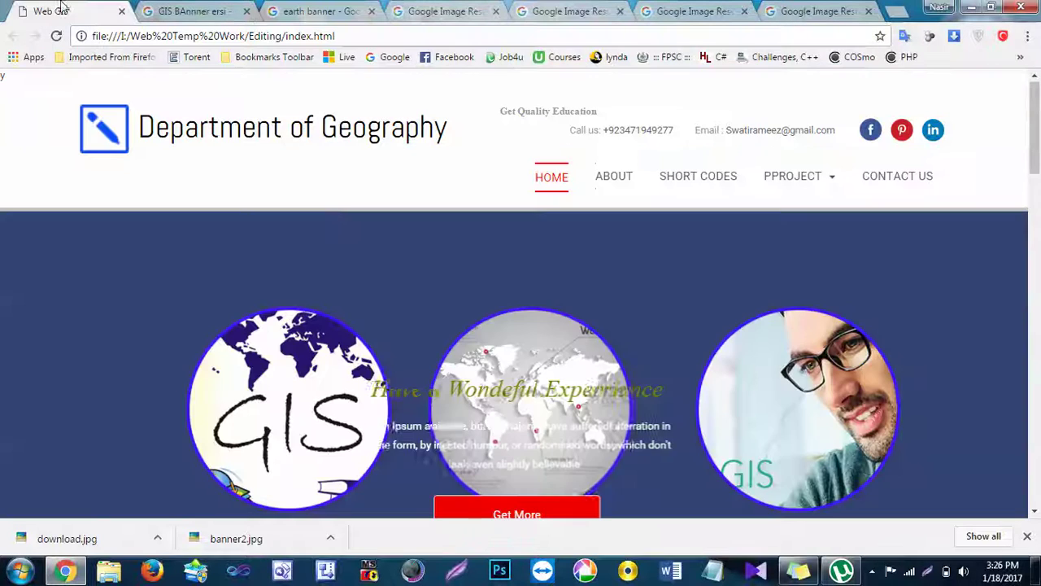
key("F5")
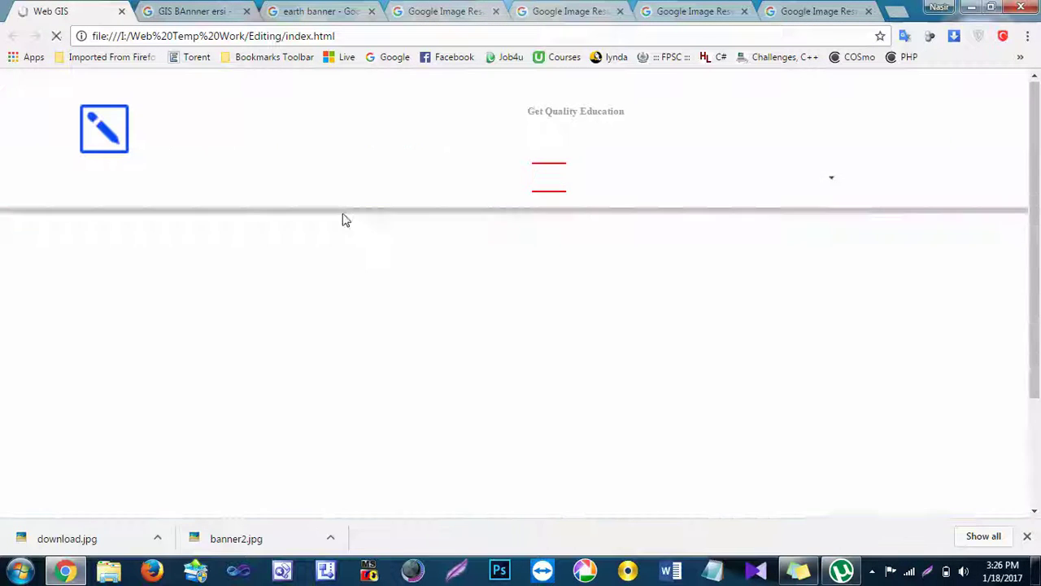
scroll(561, 344, "down", 2)
scroll(561, 344, "down", 3)
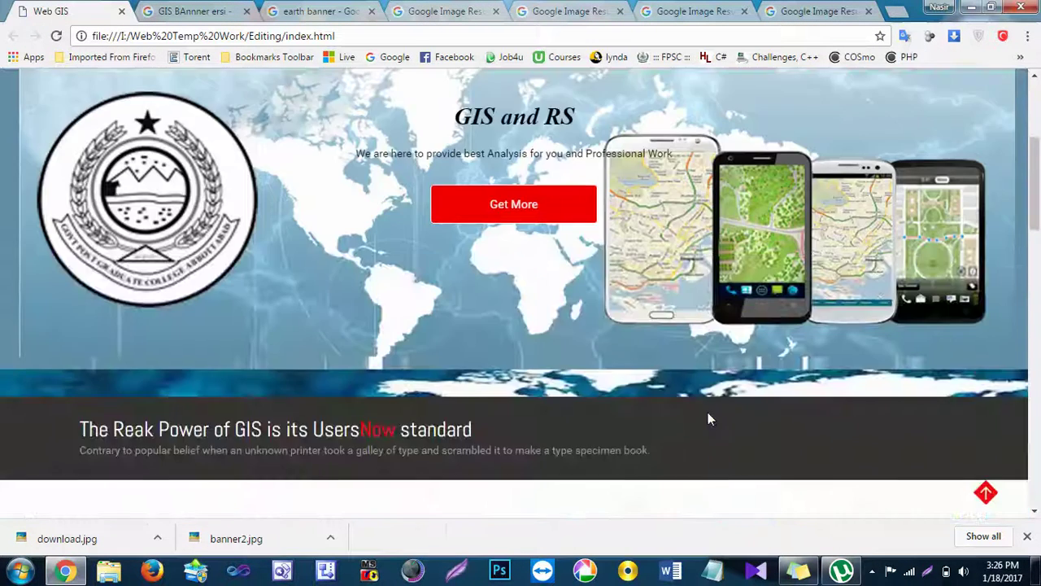
scroll(712, 416, "up", 1)
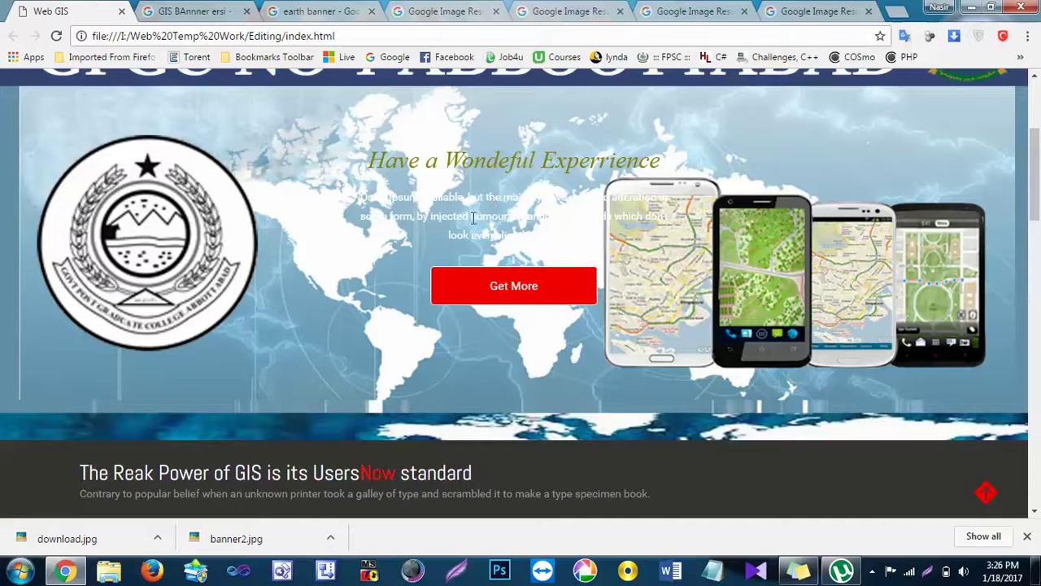
- Examine how readable the rotating slider headings and paragraph text are over the new banner image
left_click_drag(358, 203, 519, 250)
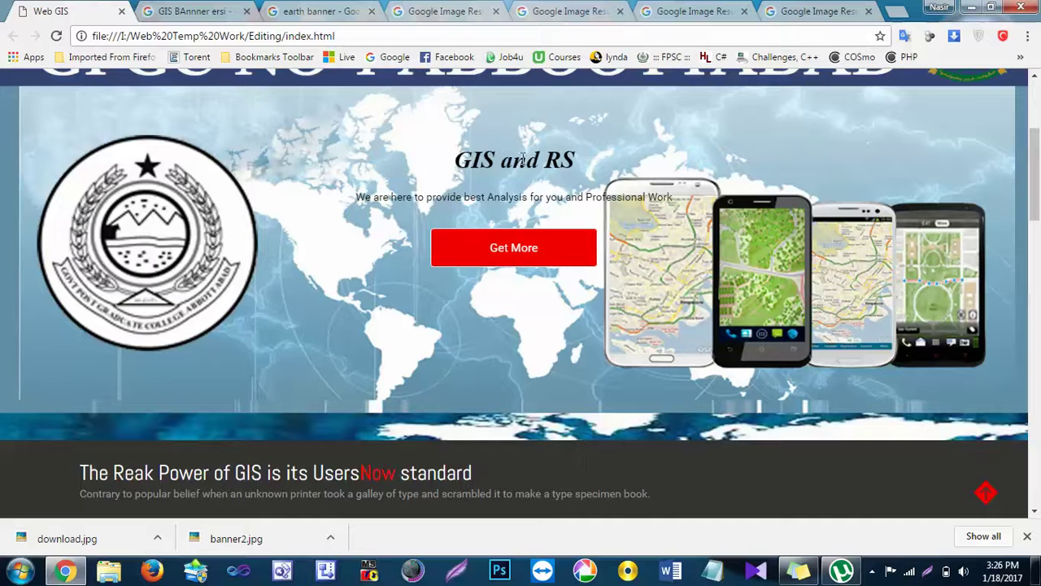
left_click_drag(360, 198, 565, 218)
left_click(549, 227)
left_click_drag(375, 195, 504, 207)
left_click(494, 235)
left_click_drag(355, 197, 534, 248)
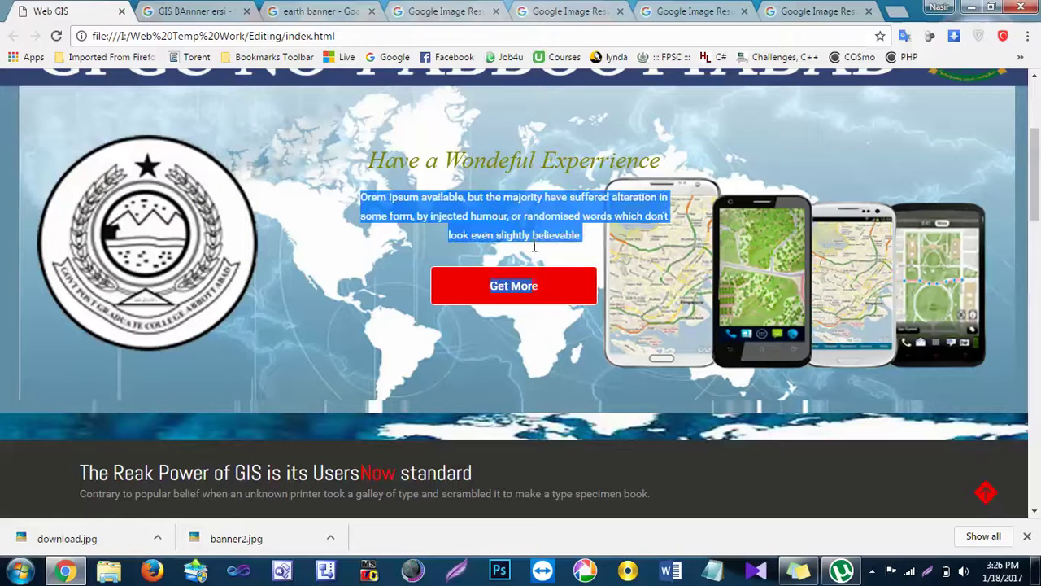
left_click(549, 259)
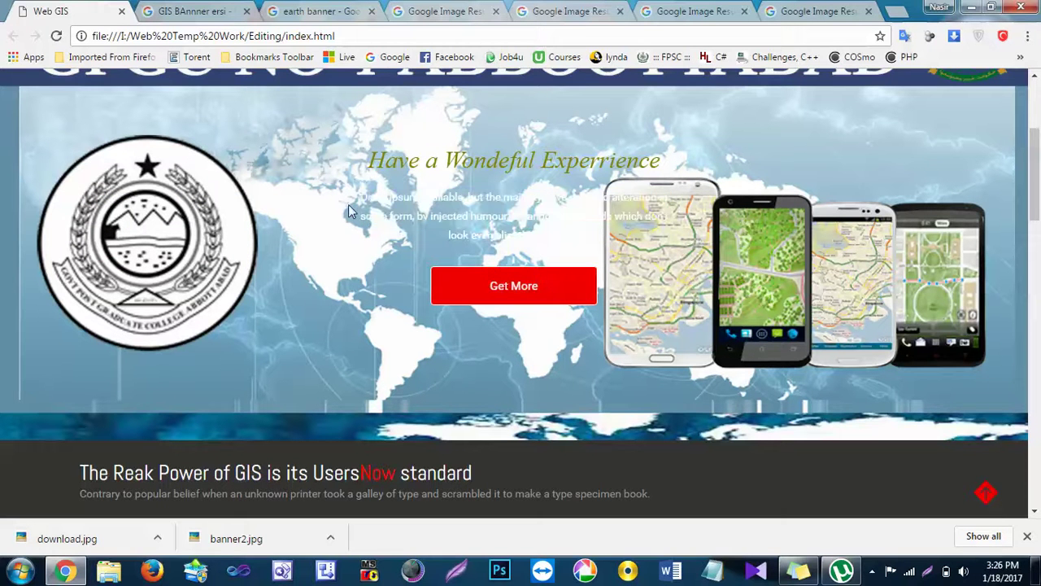
left_click_drag(368, 166, 325, 155)
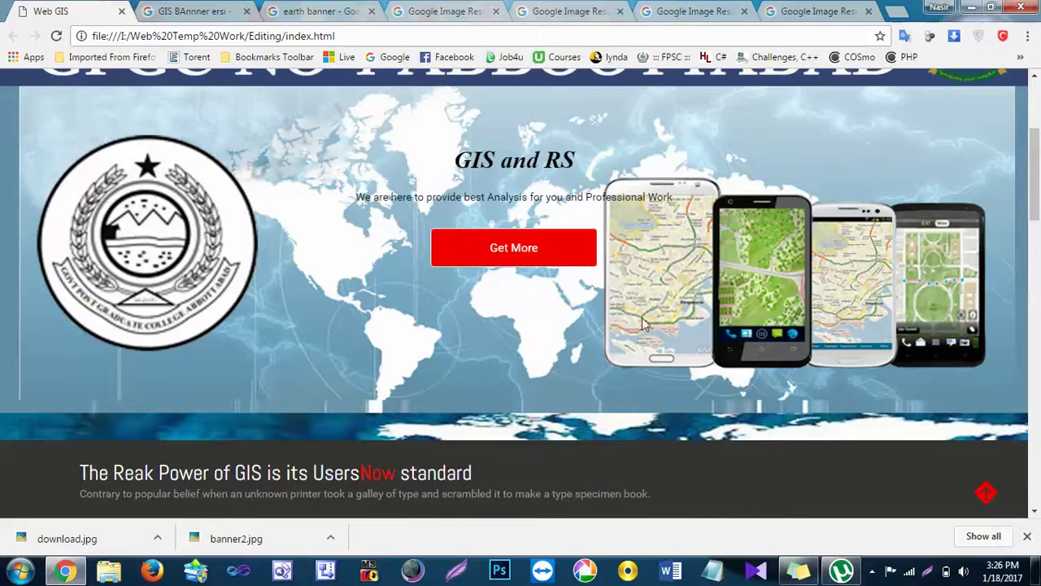
- Review the home page sections below the banner, including What We Are, Our Specifications, Our Projects and Our Services
scroll(651, 327, "down", 4)
scroll(651, 328, "down", 5)
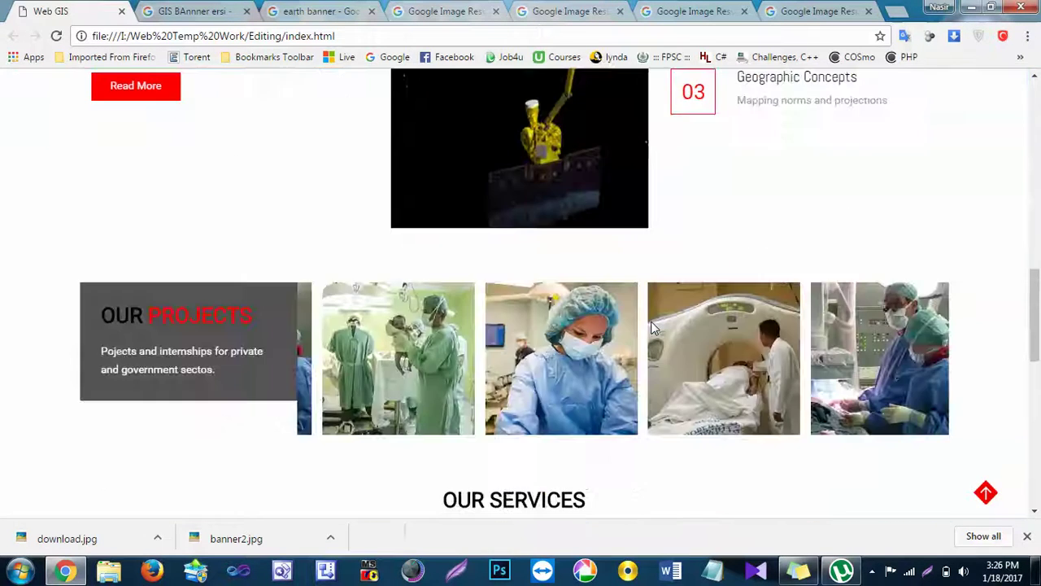
scroll(651, 328, "up", 5)
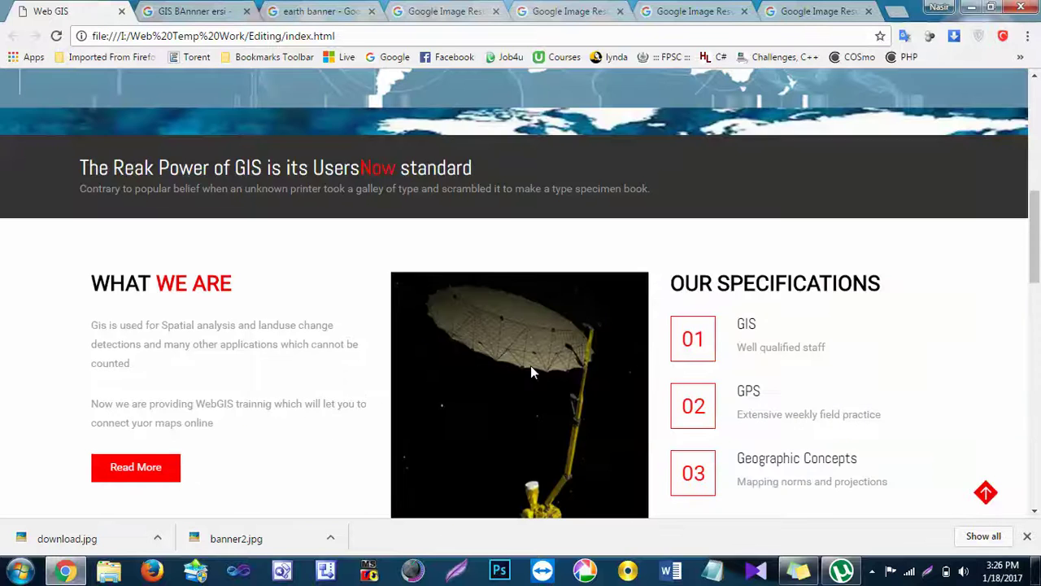
scroll(531, 370, "down", 2)
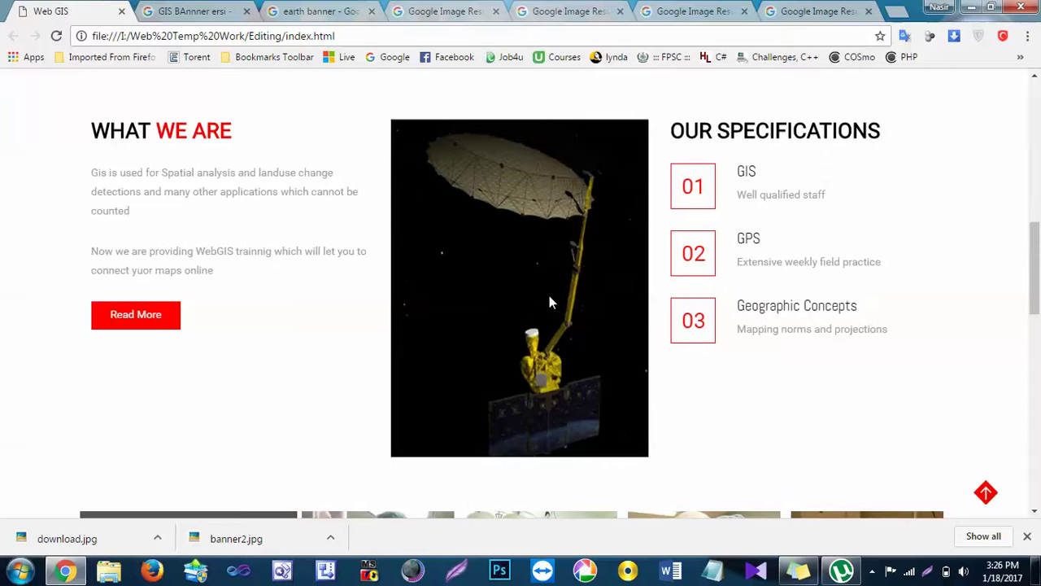
scroll(552, 307, "down", 5)
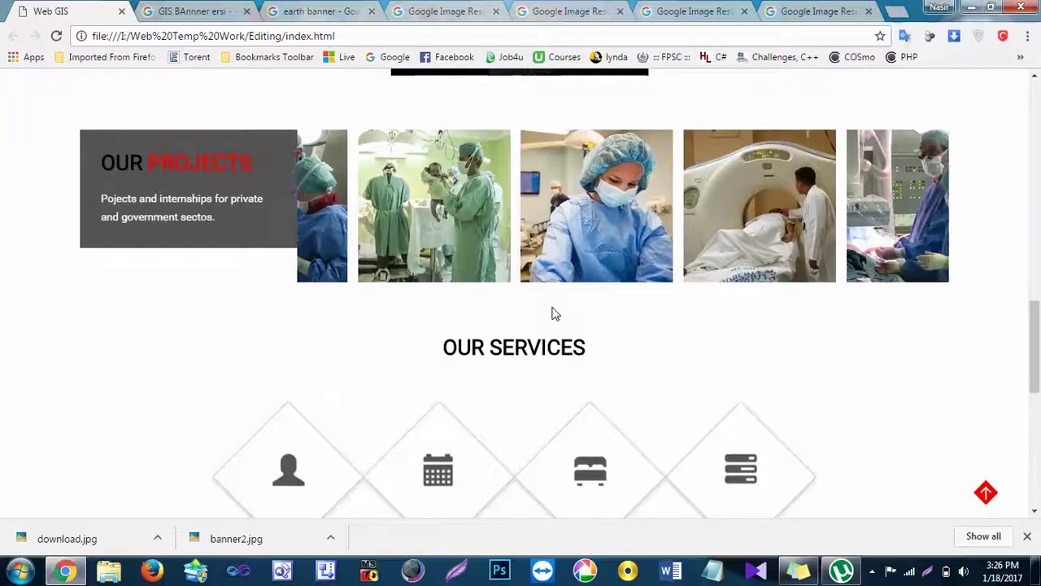
scroll(491, 321, "down", 5)
scroll(491, 322, "up", 5)
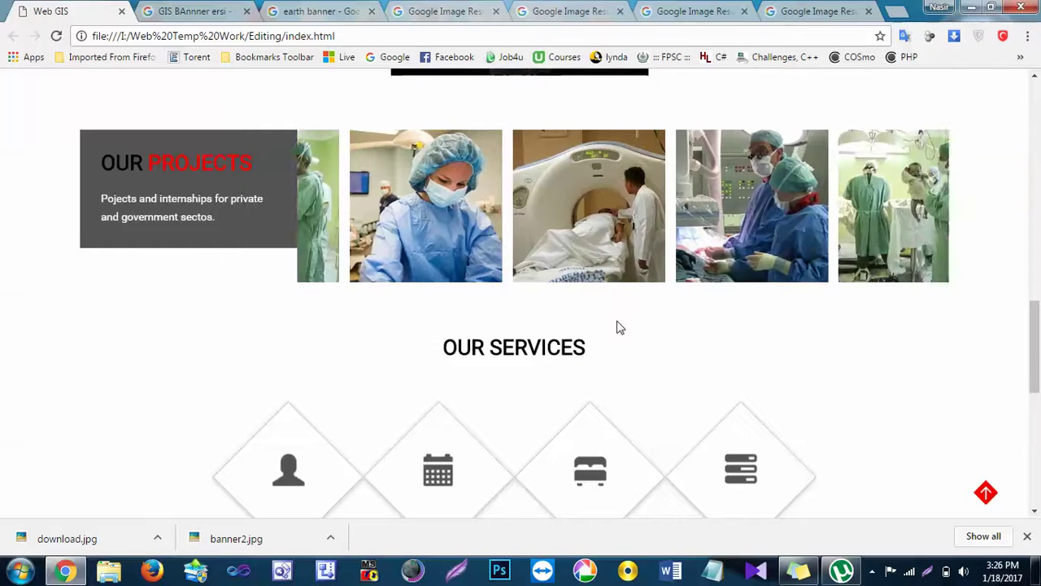
scroll(616, 322, "up", 5)
scroll(617, 327, "up", 6)
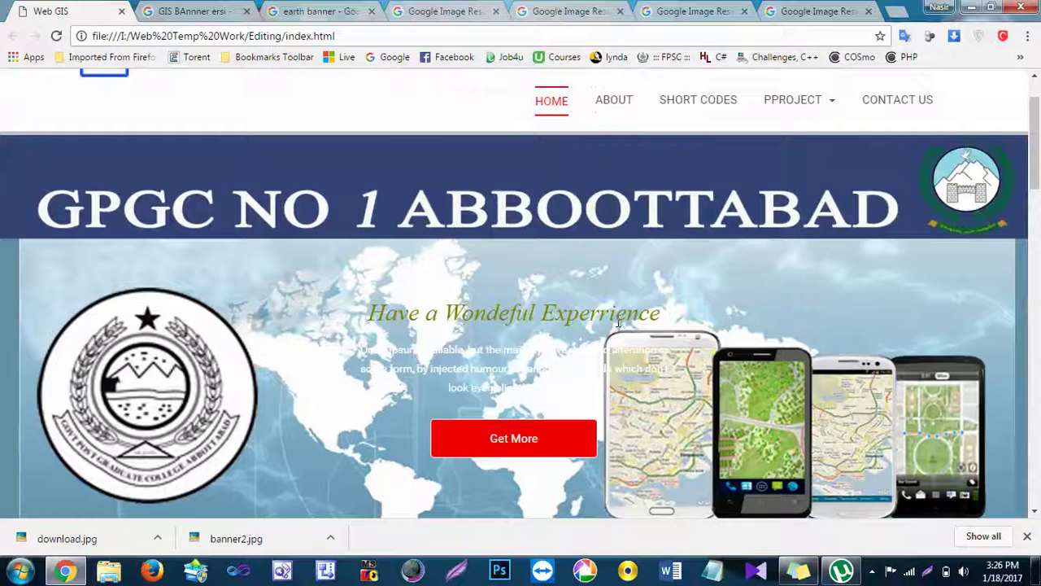
scroll(141, 218, "down", 5)
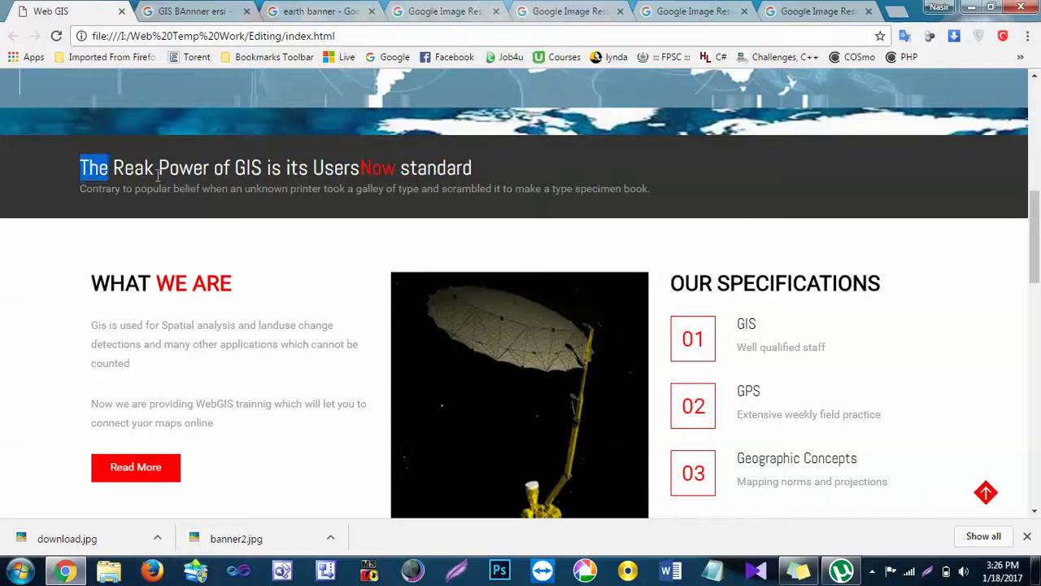